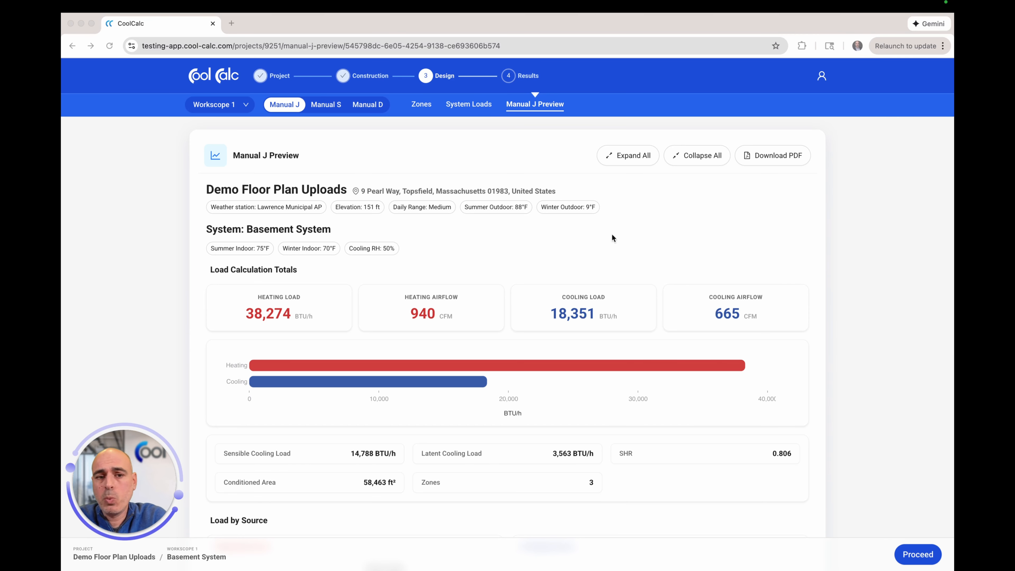
Review the Manual J preview, bypass Manual S equipment selection, and open the Manual D duct design with its AHU notice dismissed
scroll(731, 289, "down", 20)
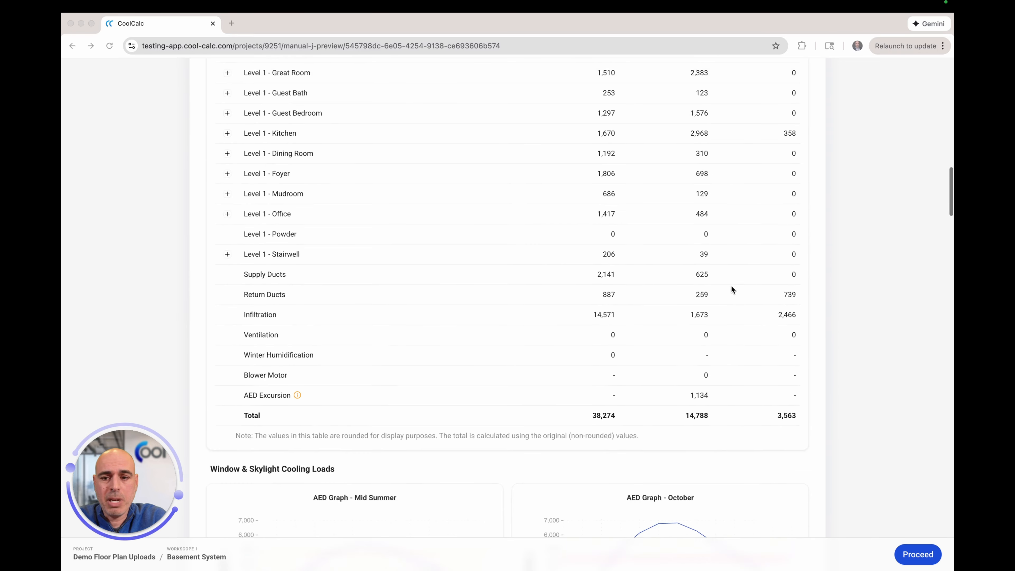
scroll(731, 290, "up", 12)
scroll(731, 284, "up", 13)
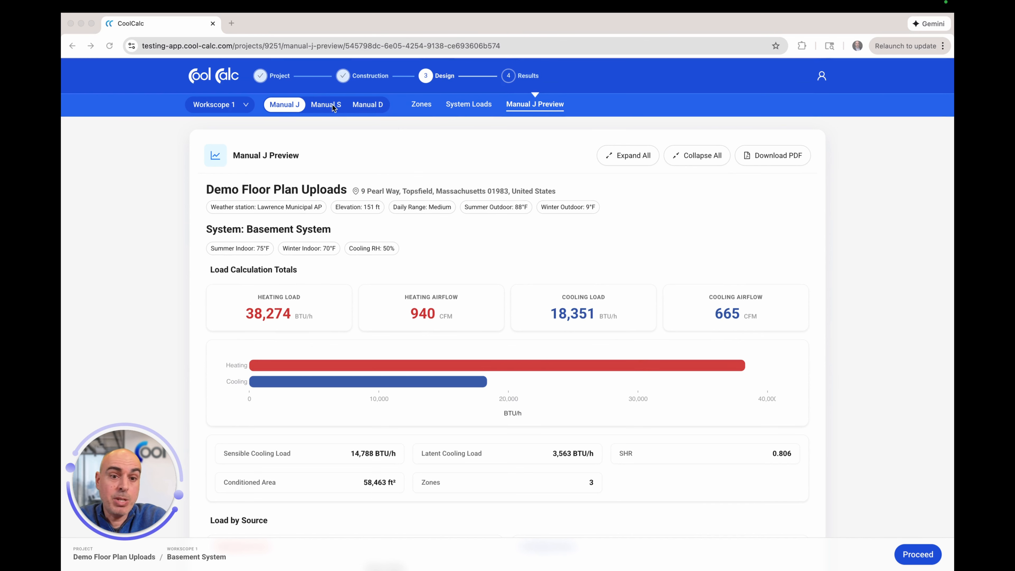
left_click(914, 554)
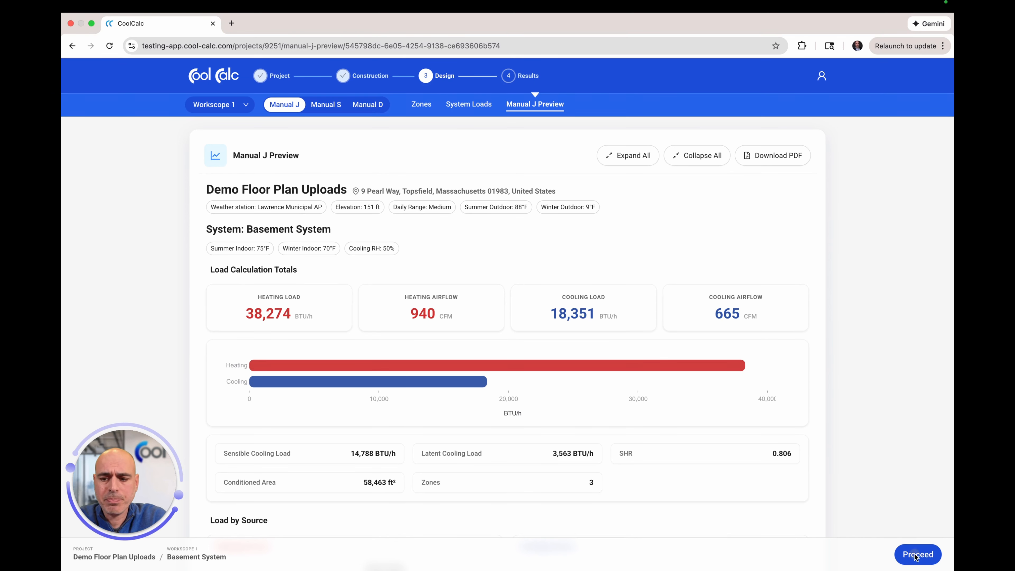
left_click(917, 557)
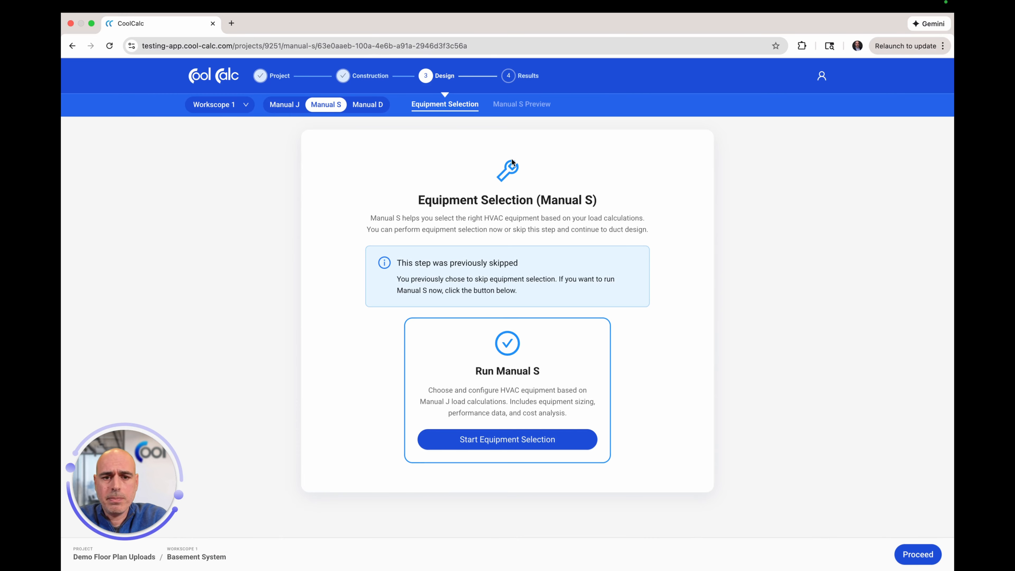
left_click(368, 105)
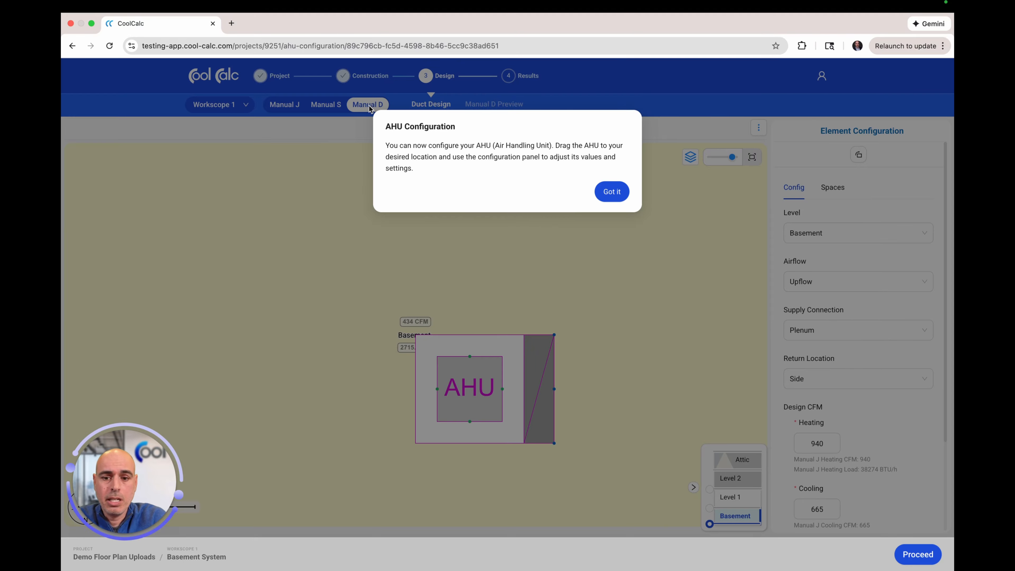
left_click(615, 191)
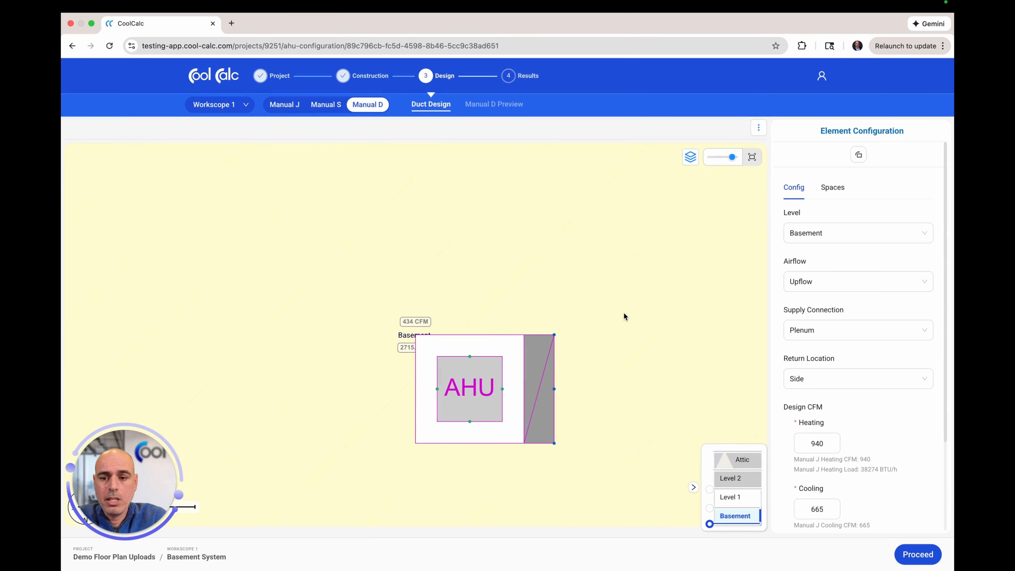
Select the Basement/Level 1 plane and, on the Level 1 plan, move the AHU into the small closet between Guest Bath and Foyer
scroll(623, 314, "down", 2)
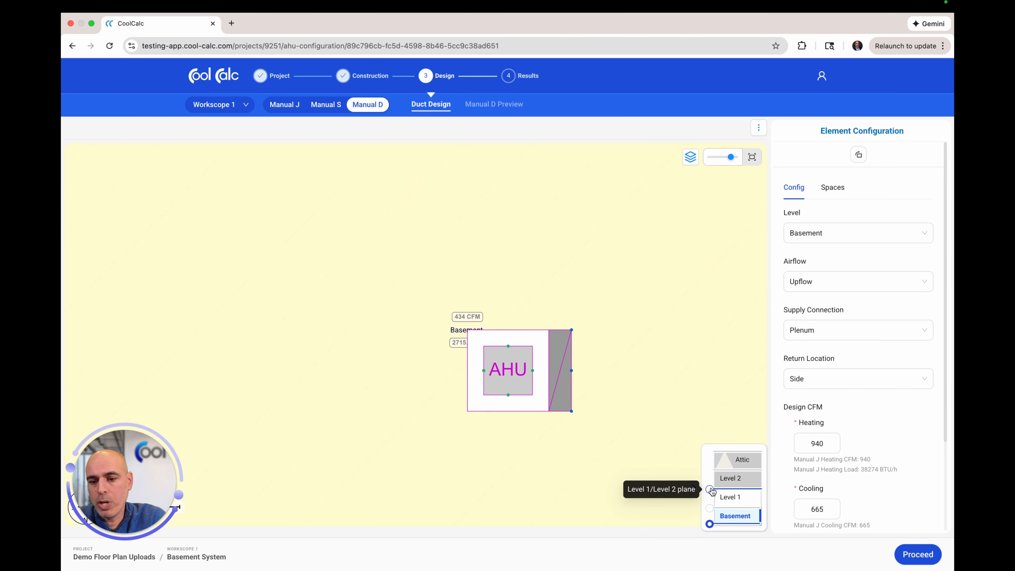
left_click(711, 509)
left_click_drag(693, 446, 631, 439)
scroll(631, 439, "down", 5)
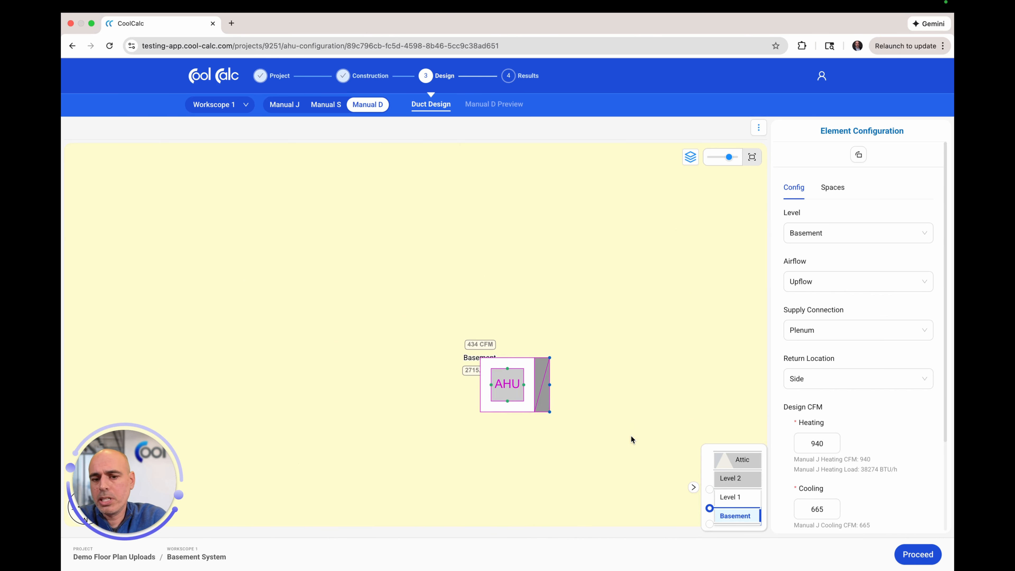
scroll(630, 436, "down", 5)
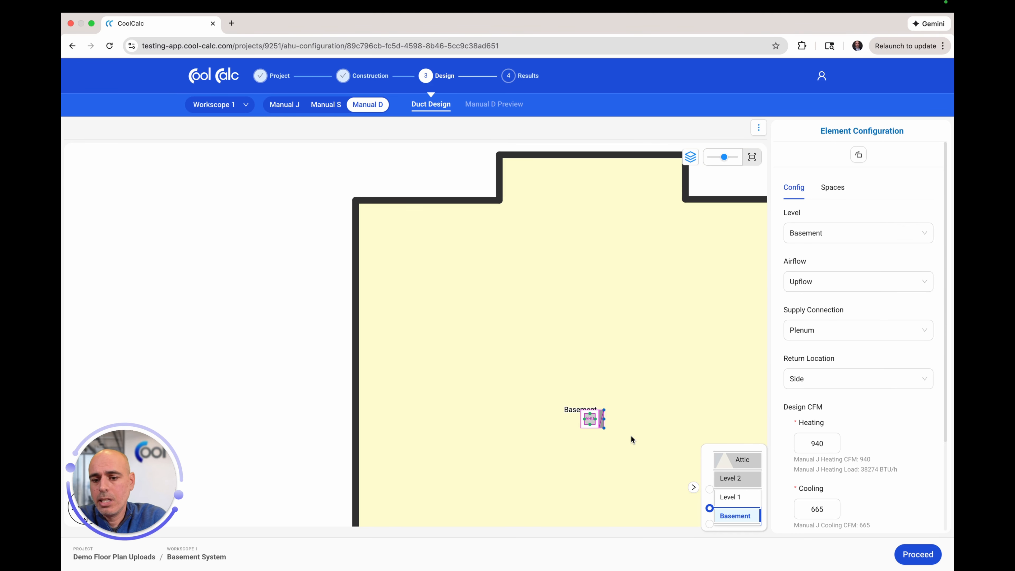
left_click(730, 497)
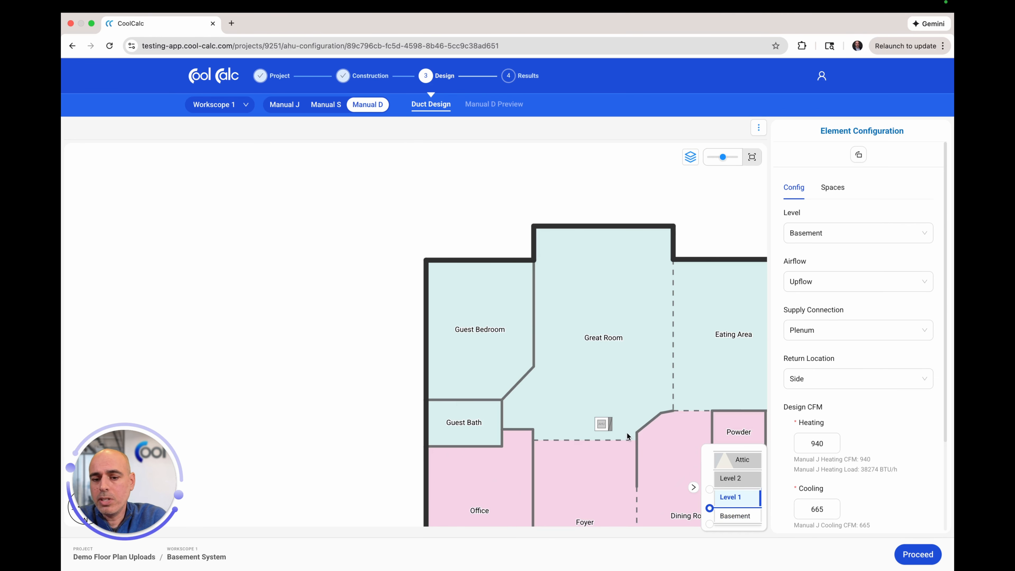
left_click(602, 425)
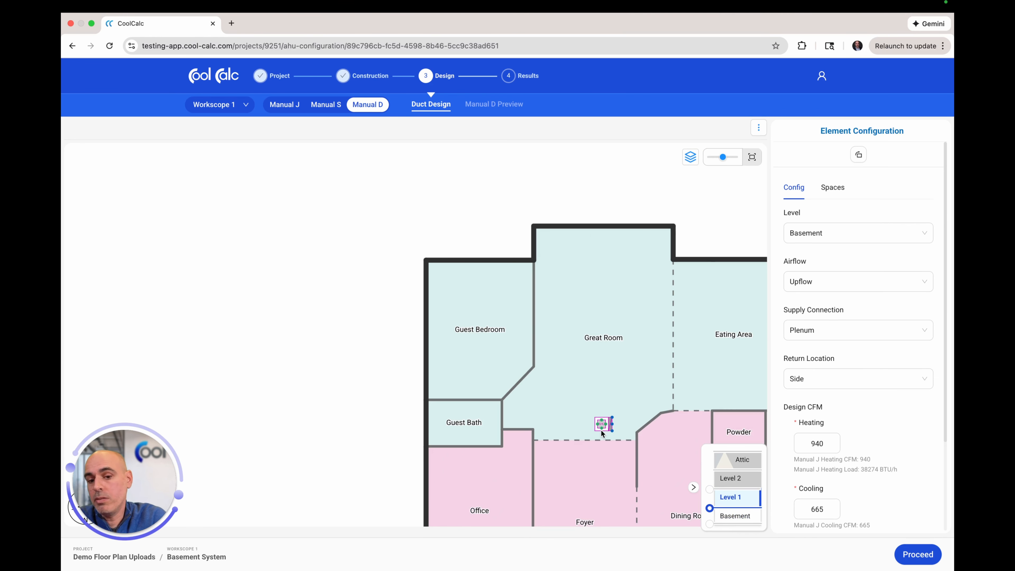
left_click_drag(602, 426, 514, 441)
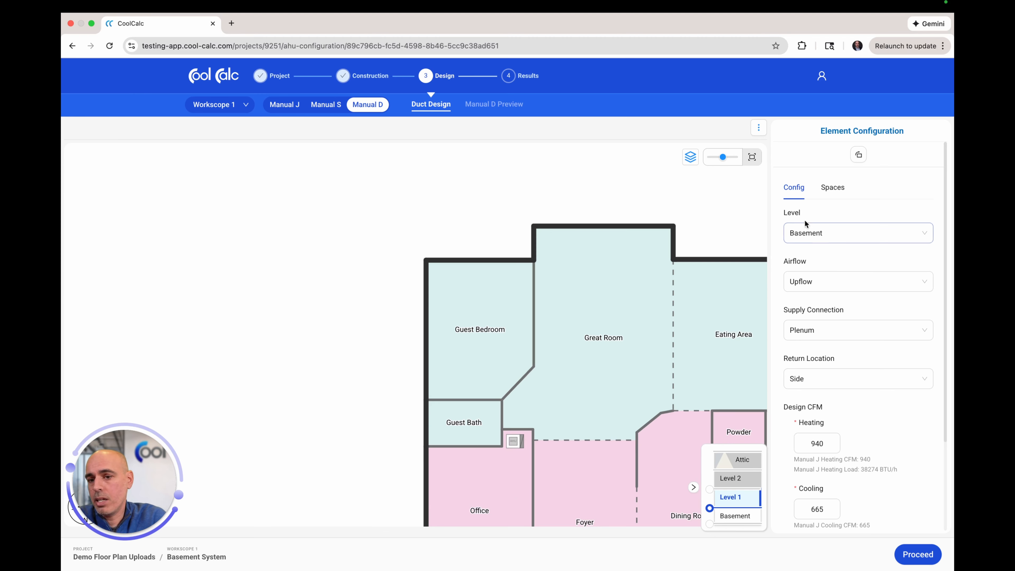
Examine the level and airflow options available for the AHU
left_click(818, 233)
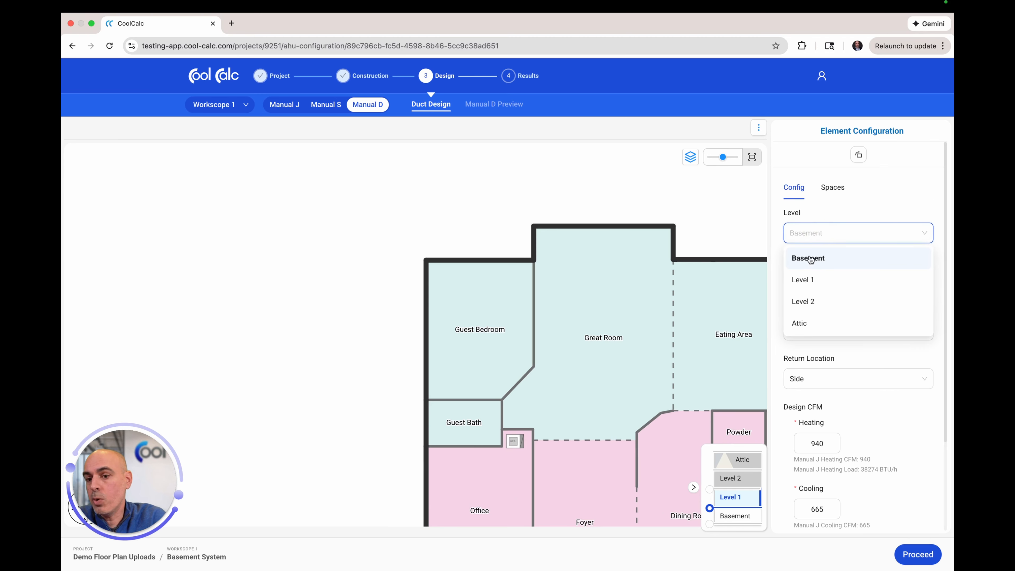
left_click(843, 213)
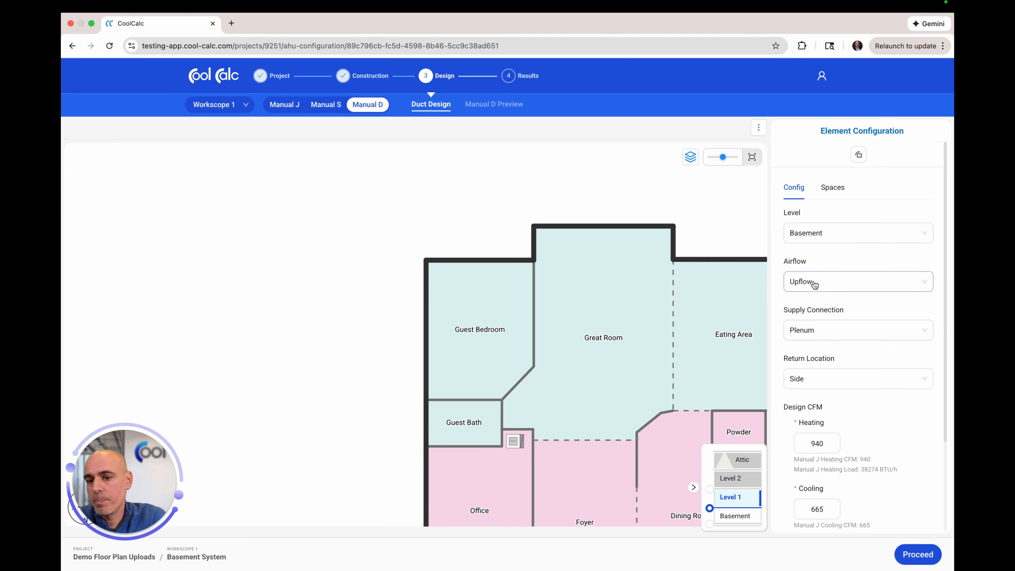
left_click(814, 284)
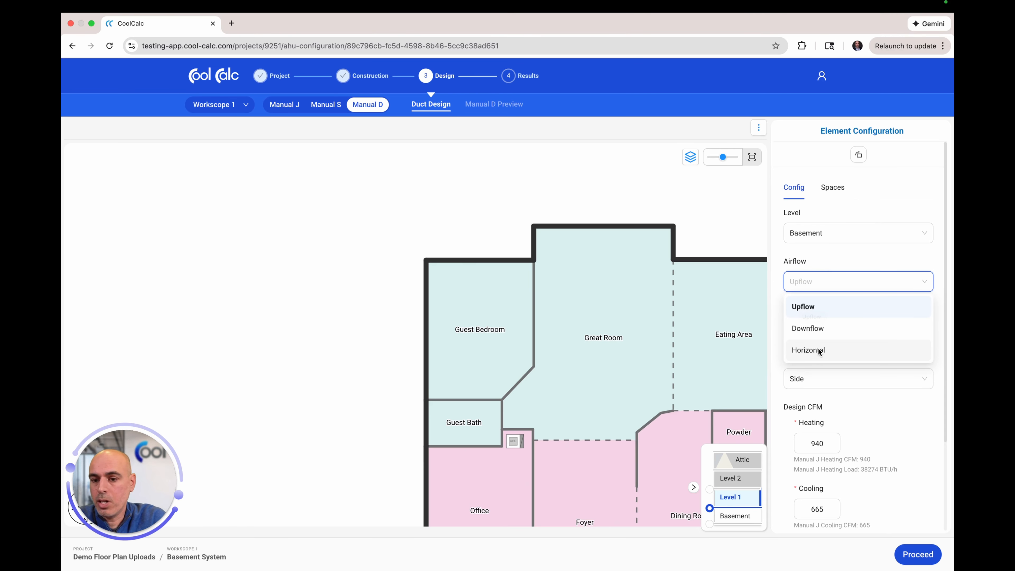
left_click(849, 389)
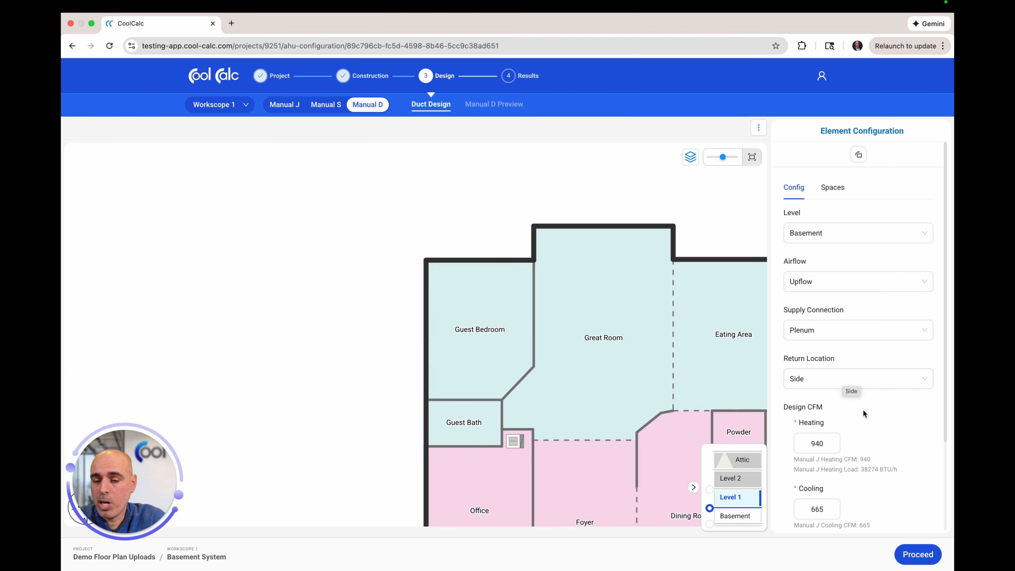
Examine the AHU's design CFM, external static pressure and expanded list of component pressure losses
scroll(862, 409, "down", 3)
scroll(864, 411, "down", 1)
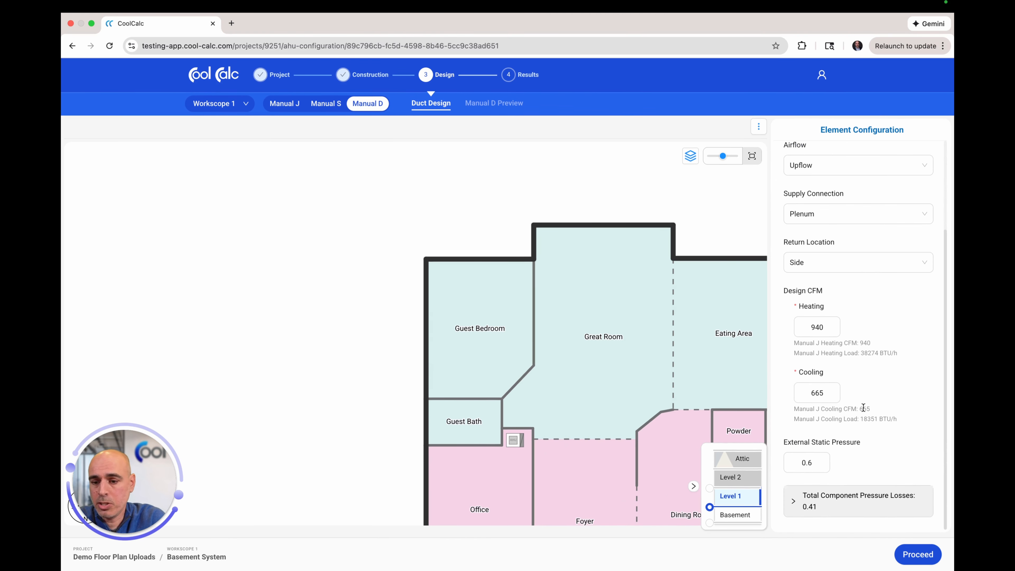
left_click(809, 505)
scroll(809, 504, "down", 8)
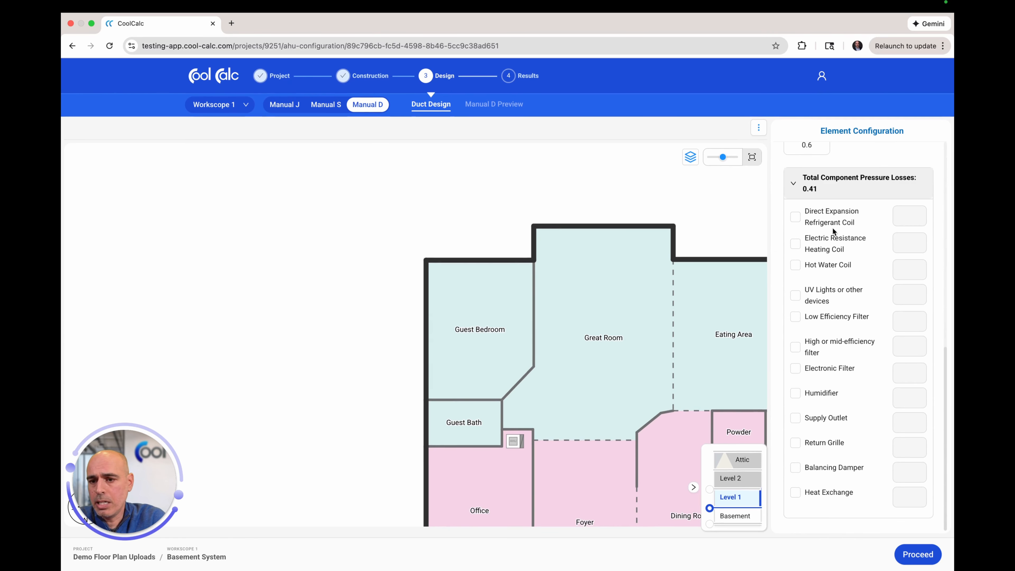
scroll(836, 231, "up", 1)
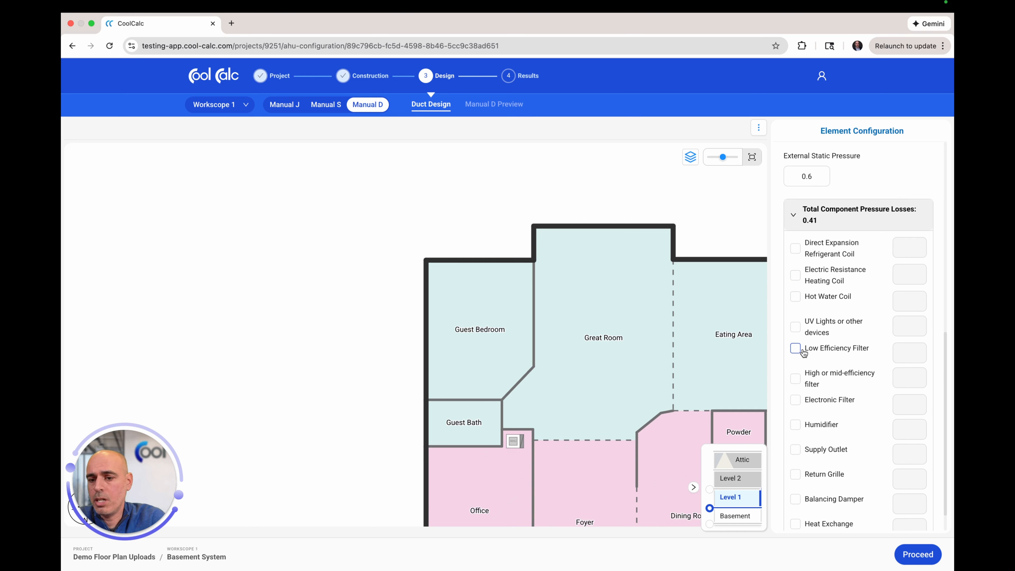
scroll(804, 353, "up", 1)
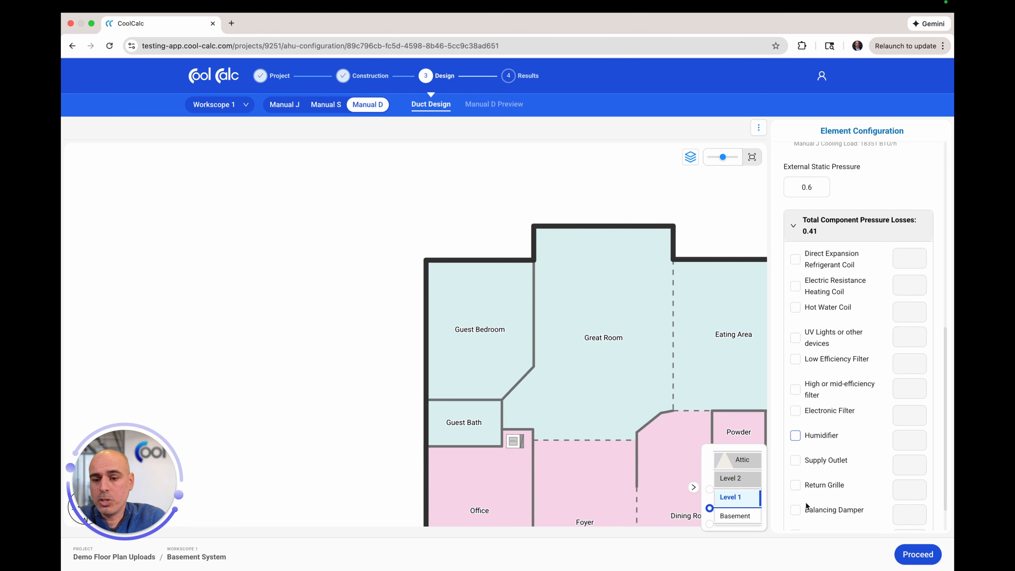
scroll(831, 432, "up", 5)
left_click(811, 267)
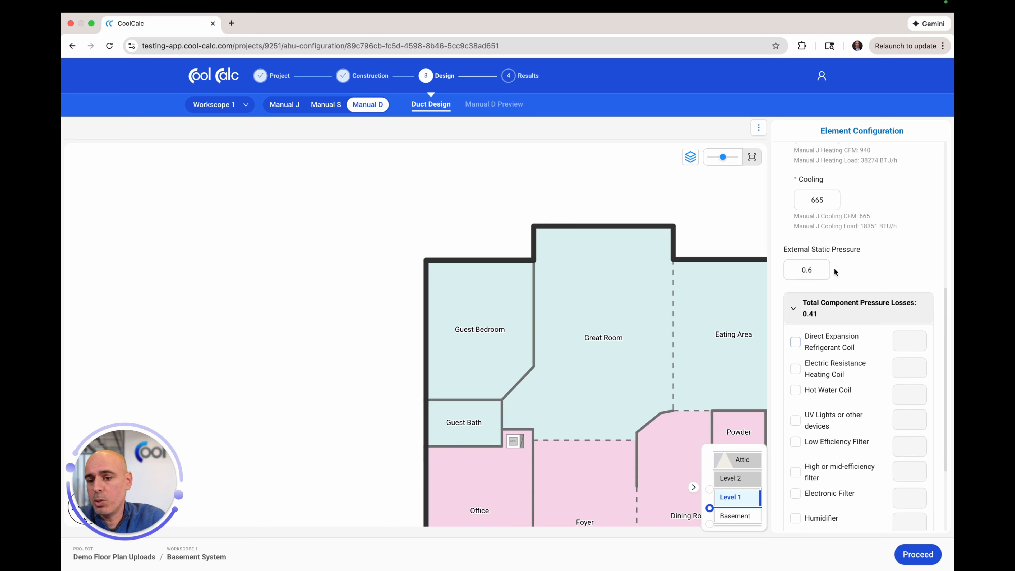
scroll(864, 283, "up", 1)
scroll(857, 333, "up", 1)
scroll(858, 425, "up", 8)
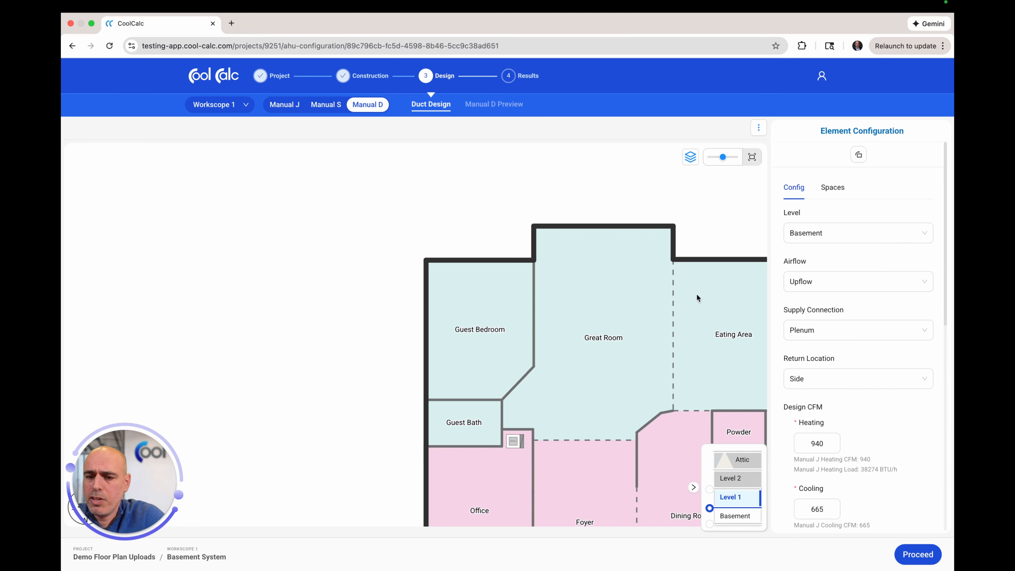
Review the Level 1 room layout around the AHU along with its airflow and static pressure settings
left_click(732, 230)
left_click_drag(732, 231, 517, 163)
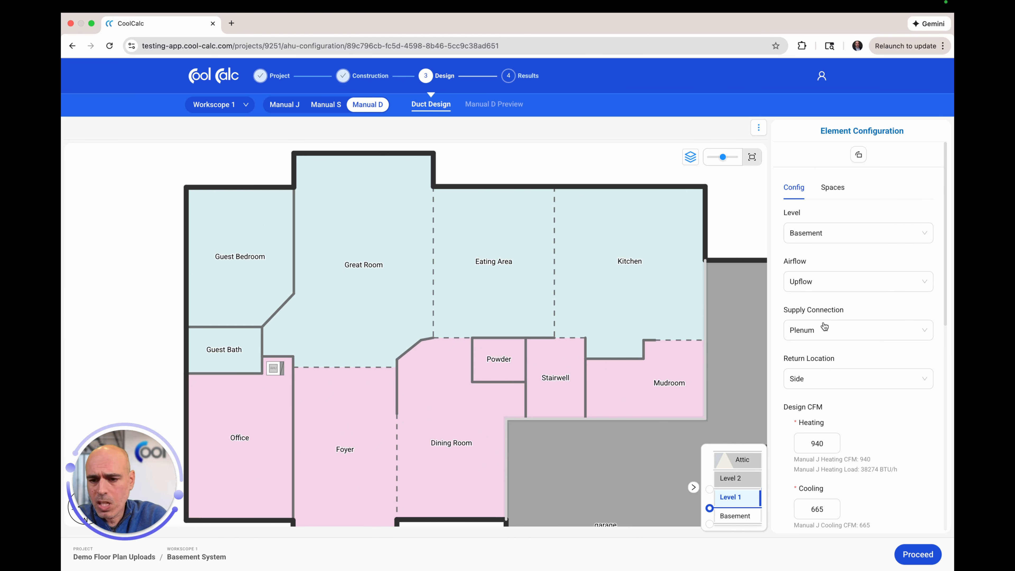
scroll(830, 399, "down", 2)
scroll(830, 399, "down", 2)
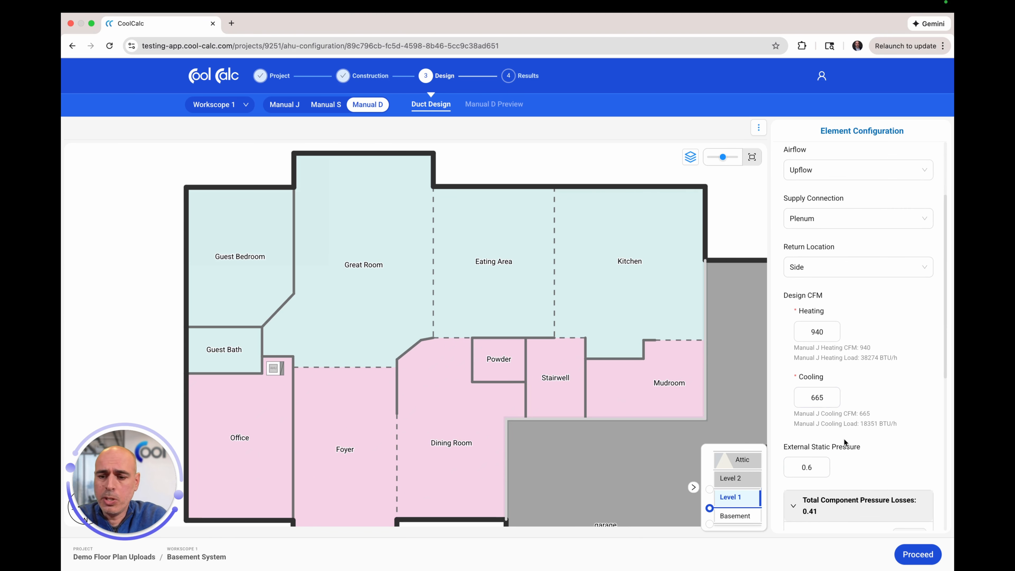
scroll(868, 474, "down", 2)
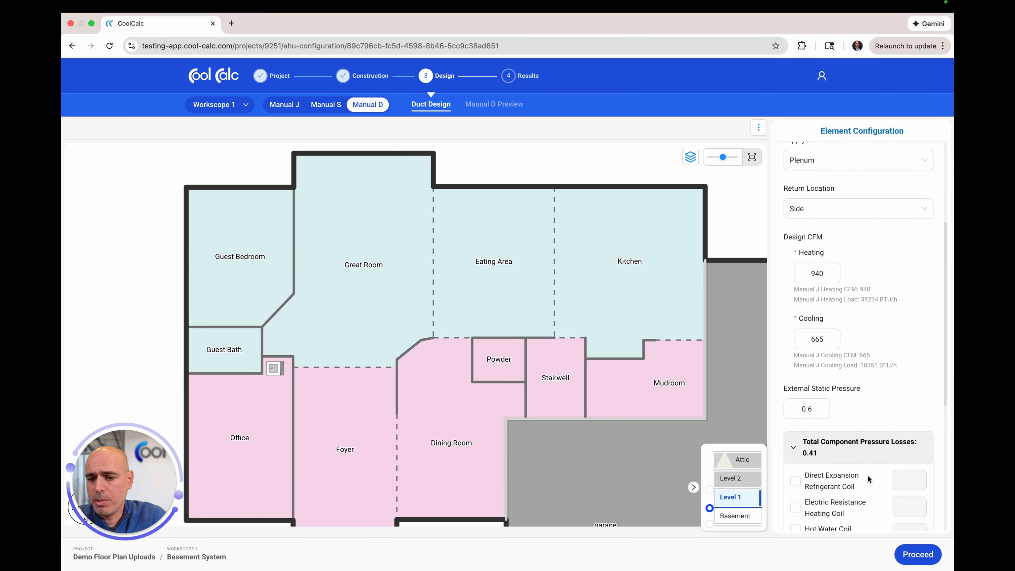
scroll(867, 474, "up", 3)
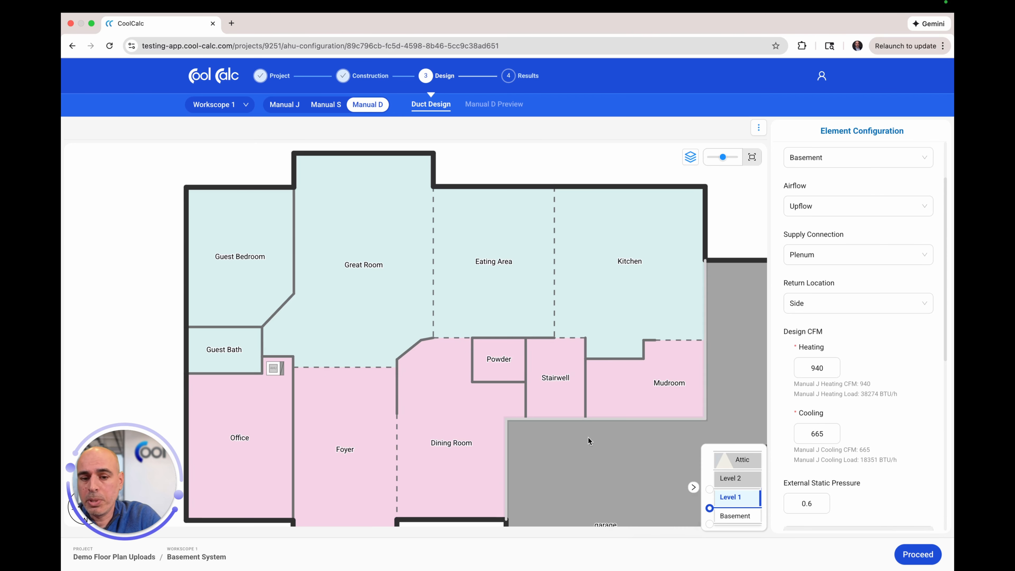
scroll(536, 399, "down", 1)
mouse_move(534, 395)
left_mouse_down()
mouse_move(534, 386)
mouse_move(537, 397)
left_mouse_up()
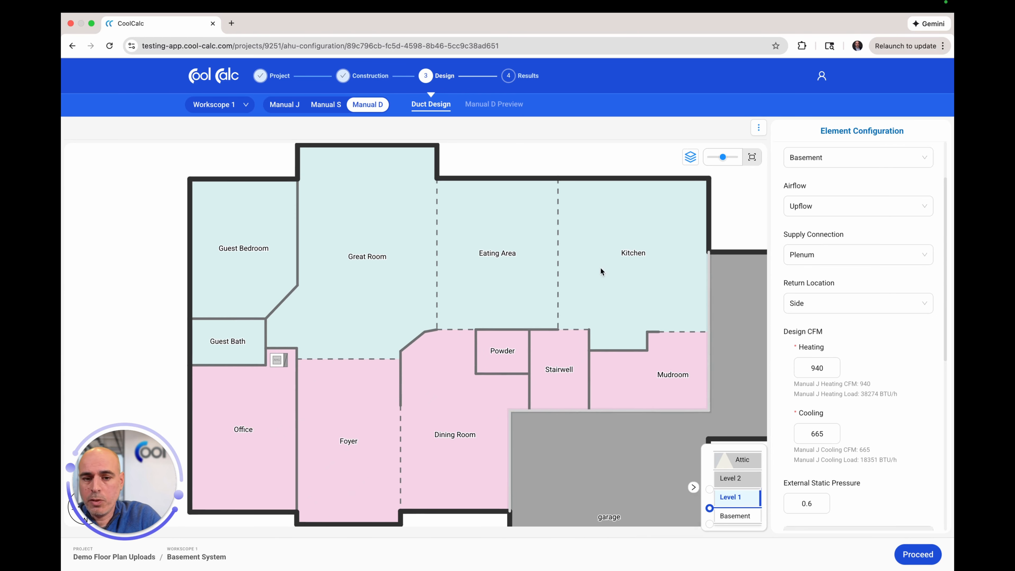
left_click_drag(517, 283, 495, 279)
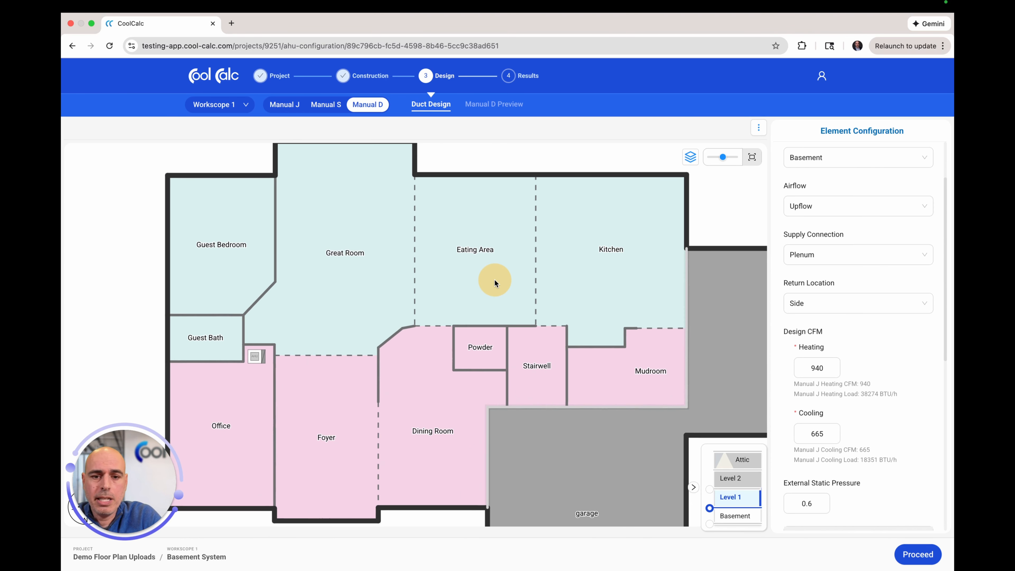
mouse_move(358, 263)
left_mouse_down()
mouse_move(352, 267)
mouse_move(369, 253)
left_mouse_up()
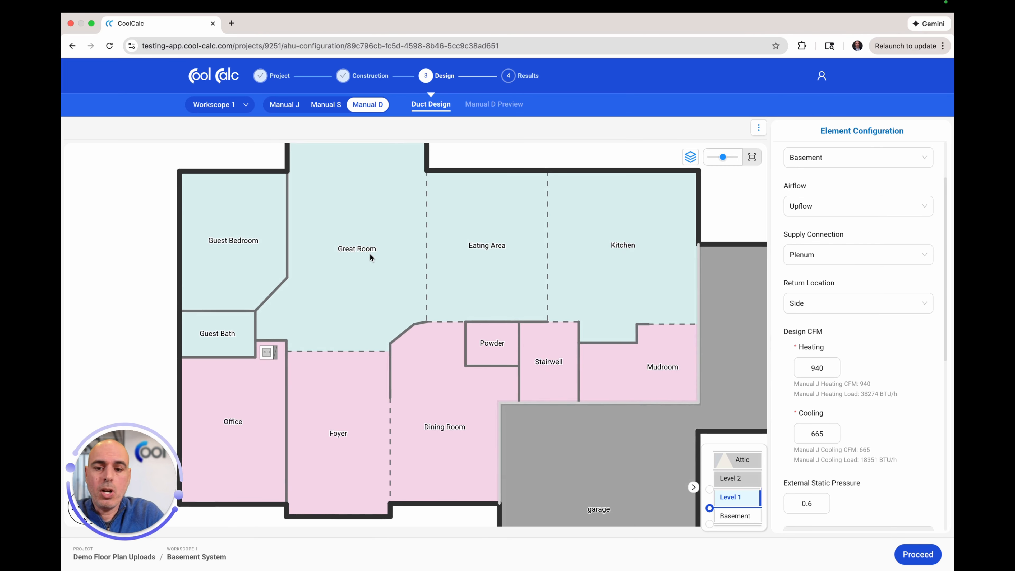
Check the AHU's position on the Basement and Level 1 plans, and proceed to the duct layout stage
left_click(746, 516)
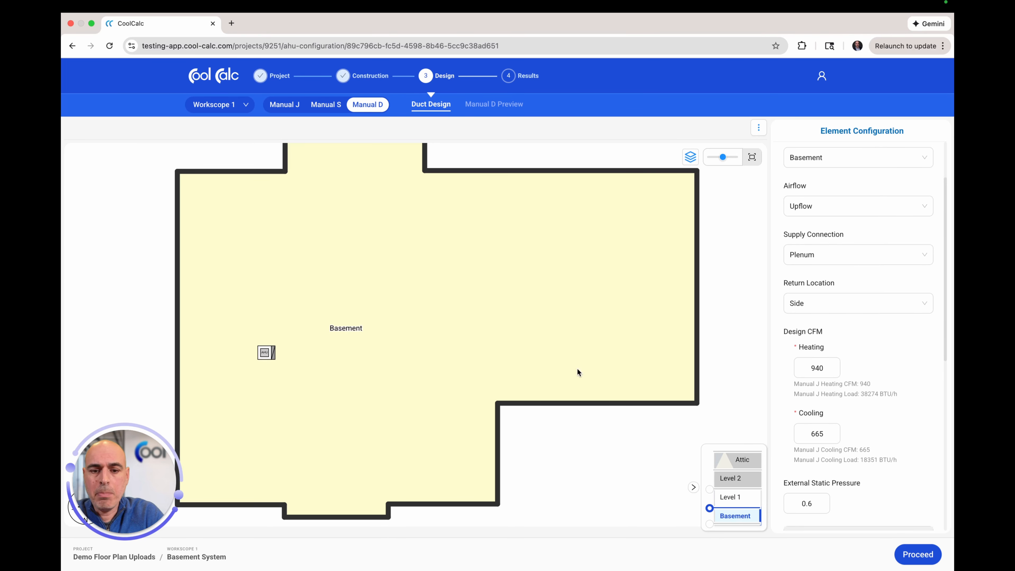
left_click(753, 498)
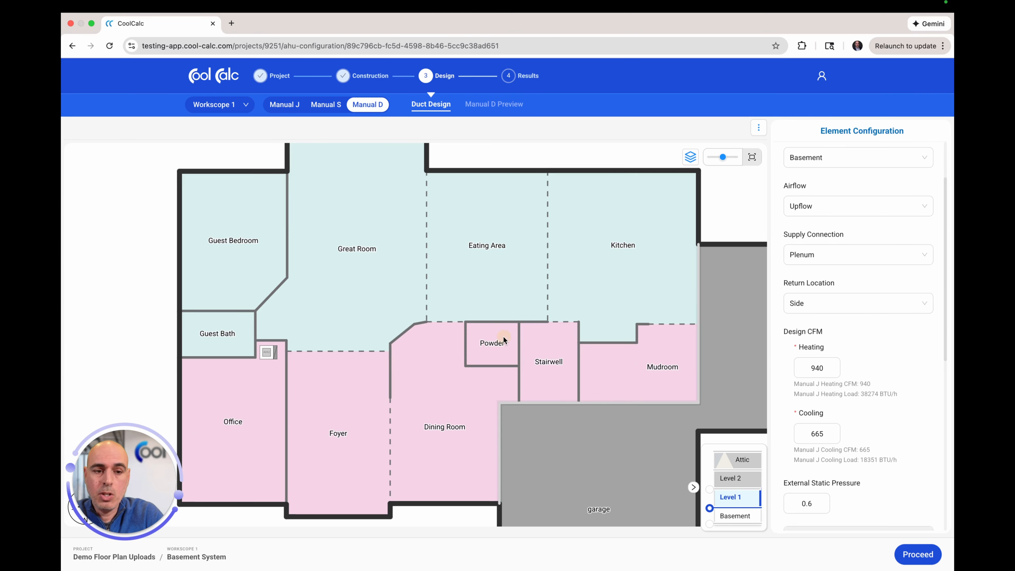
mouse_move(503, 336)
left_mouse_down()
mouse_move(505, 356)
mouse_move(501, 344)
left_mouse_up()
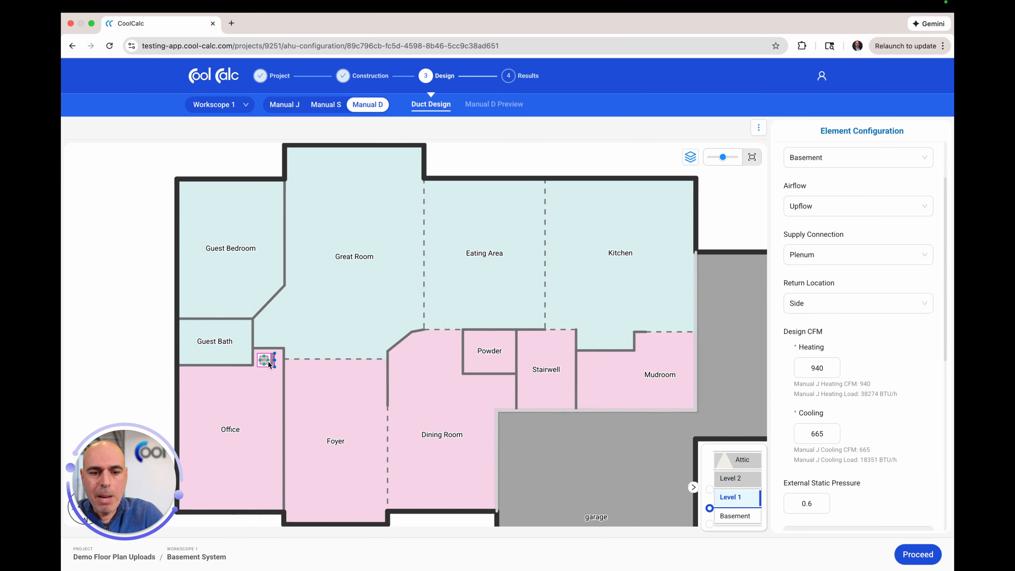
left_click(916, 554)
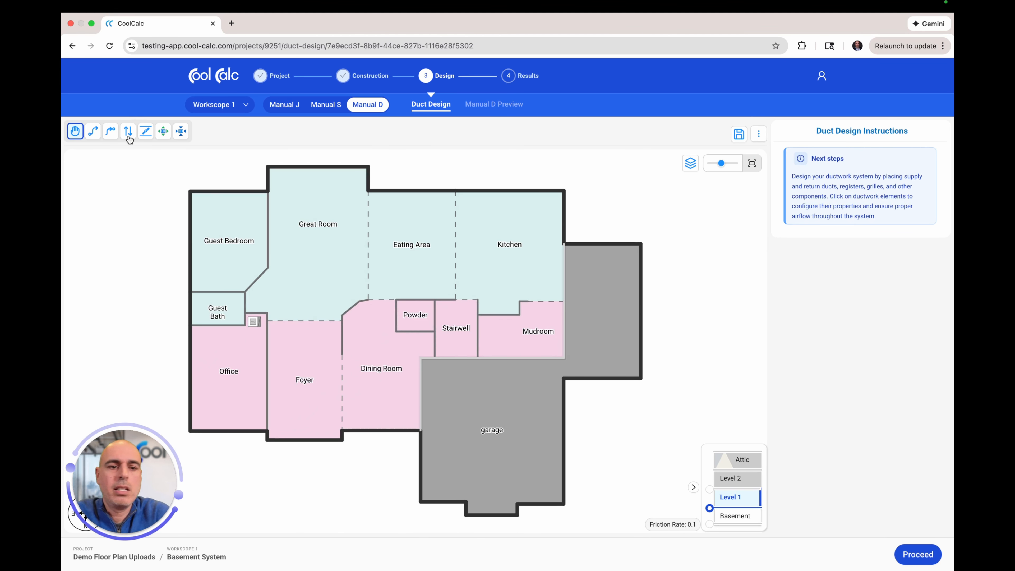
Review the available duct drawing tools and the zone choices offered for zone dampers on the Level 1 plan
left_click_drag(722, 167, 723, 164)
left_click_drag(410, 251, 484, 249)
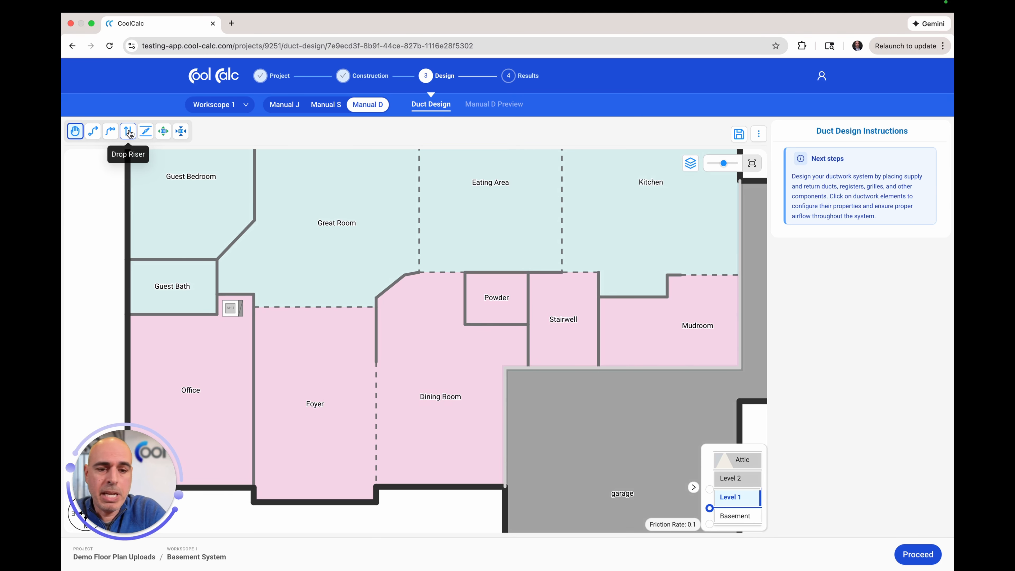
left_click(147, 132)
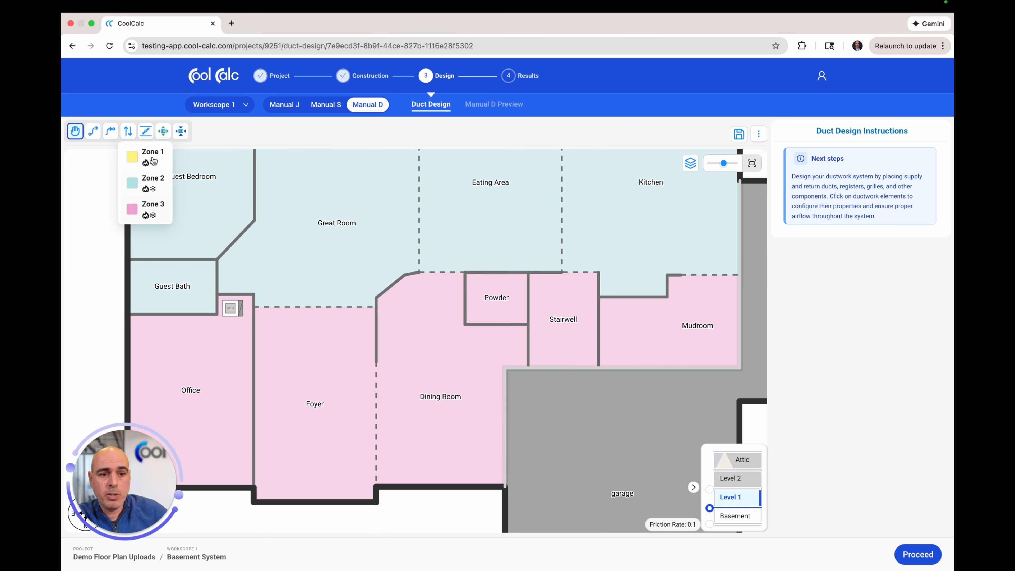
mouse_move(165, 133)
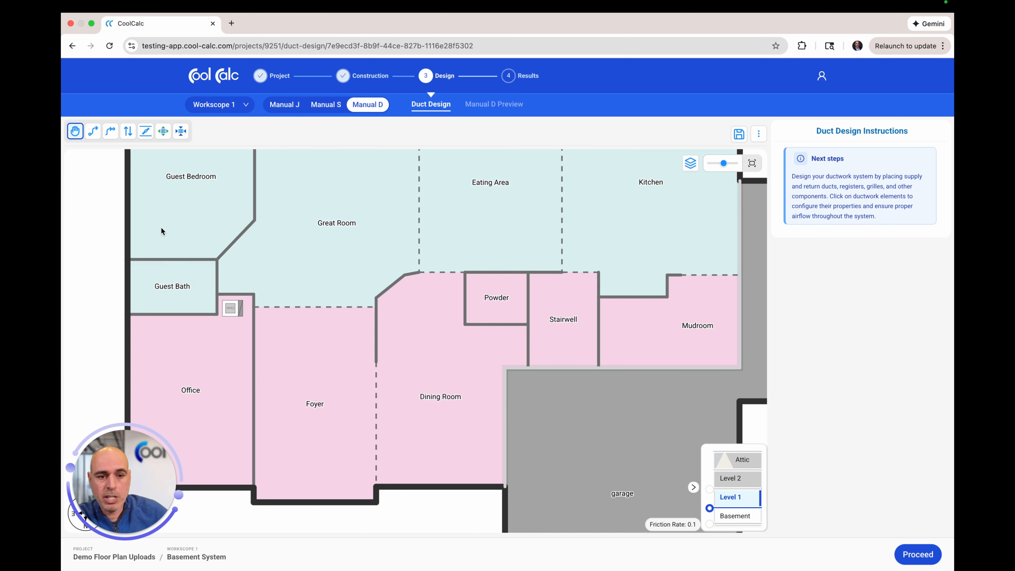
Draw a straight supply trunk duct on Level 1 from the AHU across the Foyer and Dining Room into the Mudroom
left_click(93, 132)
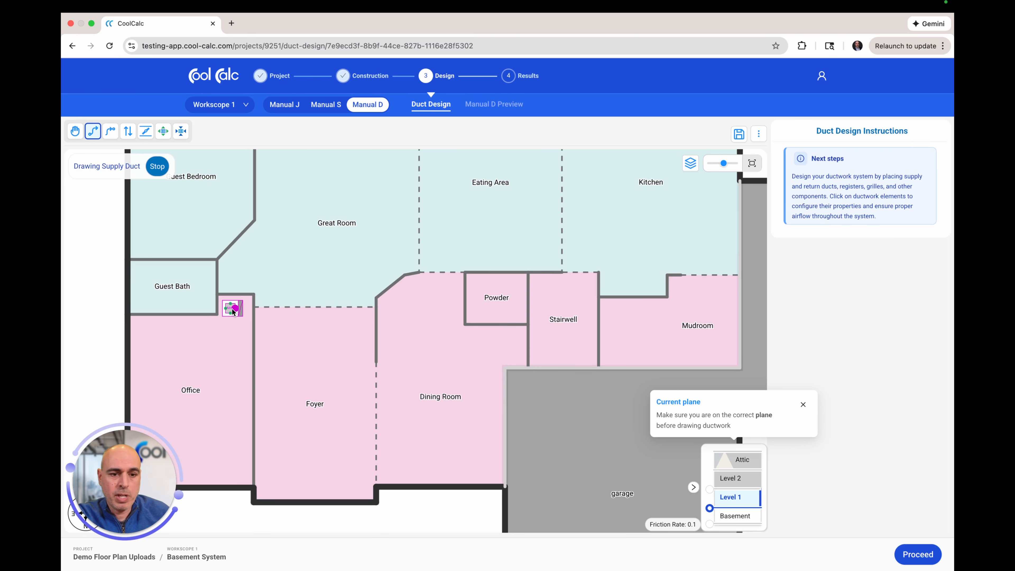
left_click(237, 308)
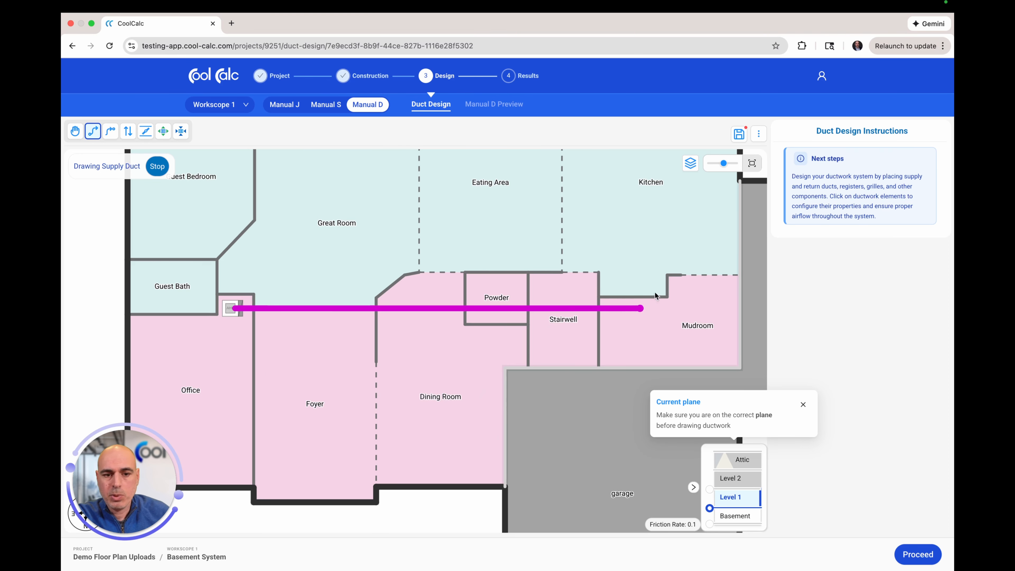
left_click(664, 297)
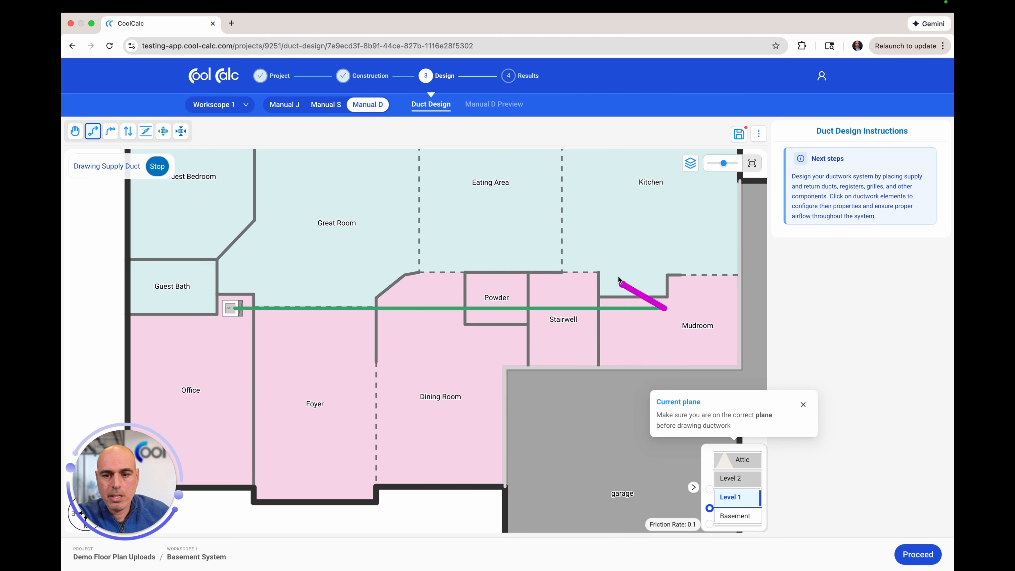
left_click(157, 167)
Draw a second supply trunk from the AHU to the Mudroom, parallel to and just below the first one
left_click(93, 133)
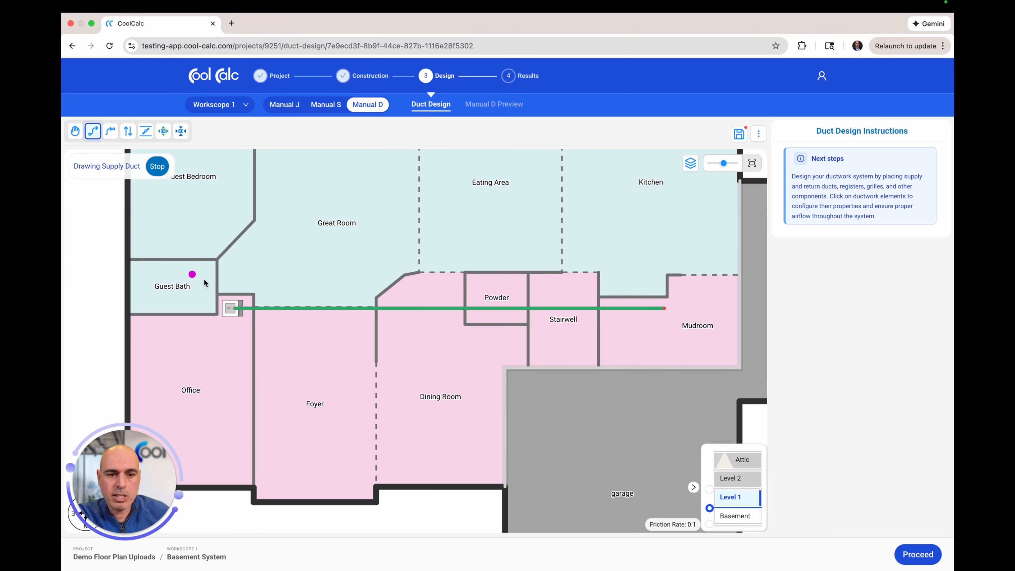
left_click(234, 312)
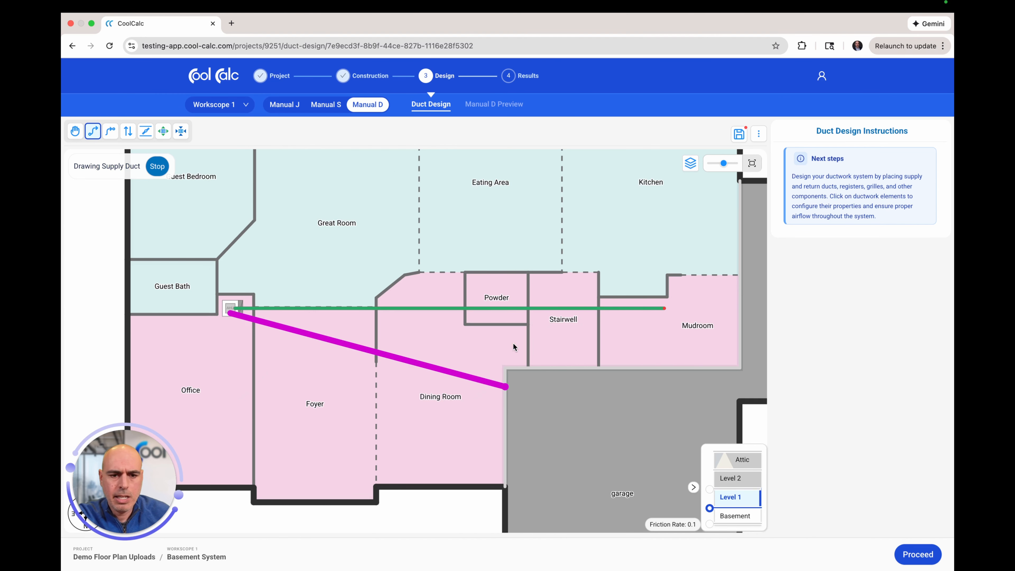
left_click(663, 308)
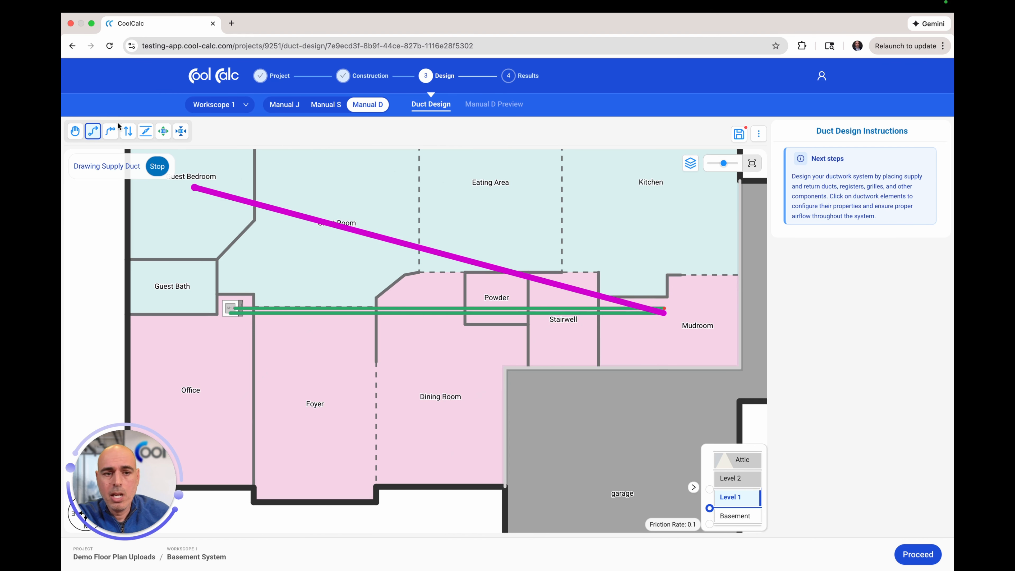
left_click(157, 167)
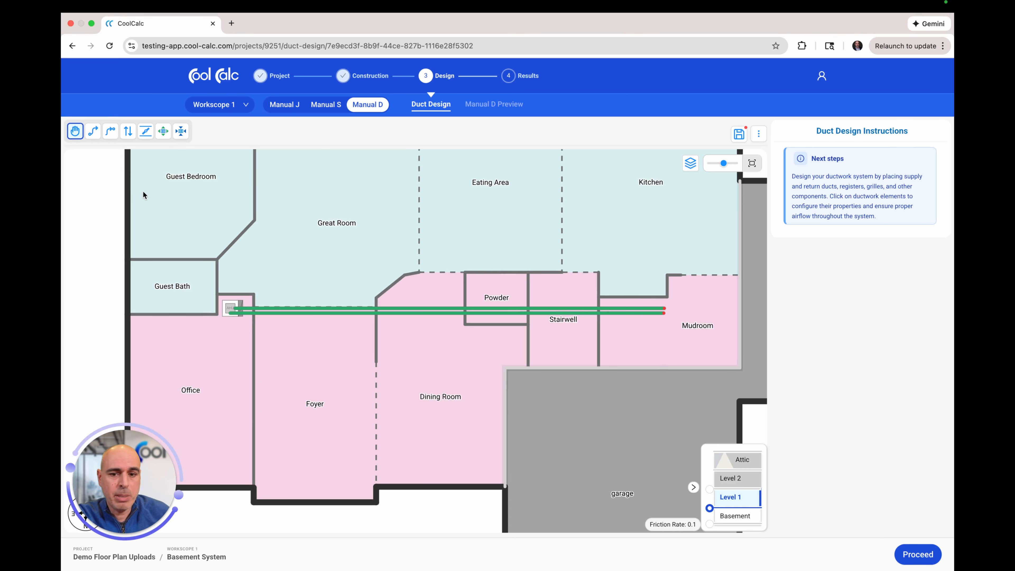
Place a Zone 2 damper on the upper supply trunk just past the AHU
left_click(247, 311)
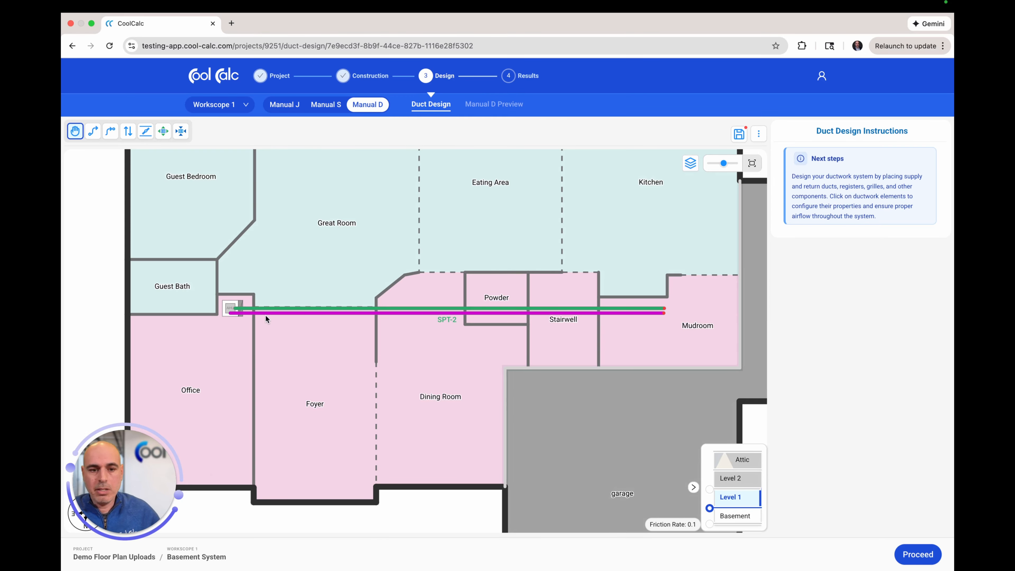
left_click(266, 316)
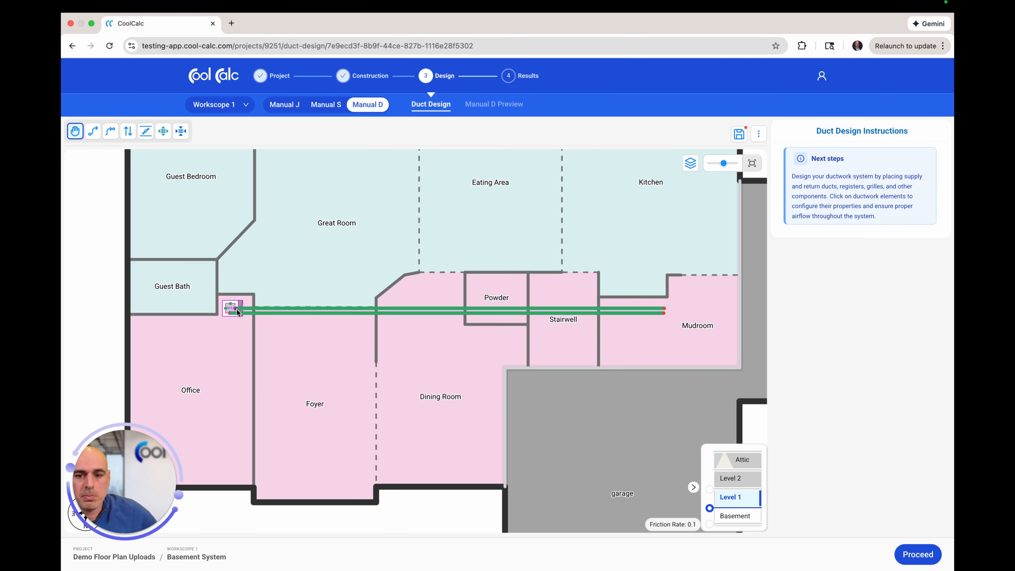
scroll(236, 310, "up", 5)
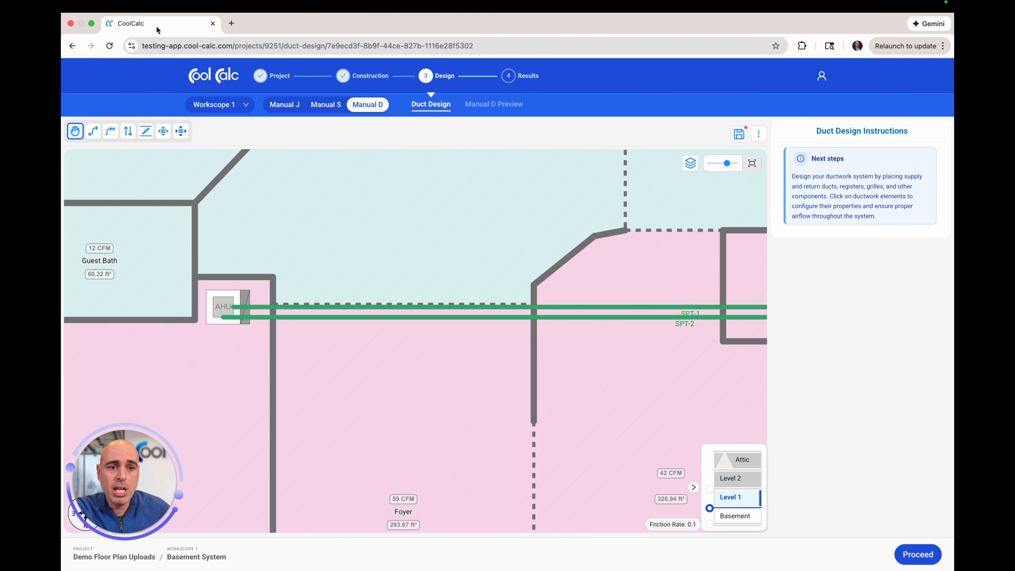
left_click(146, 132)
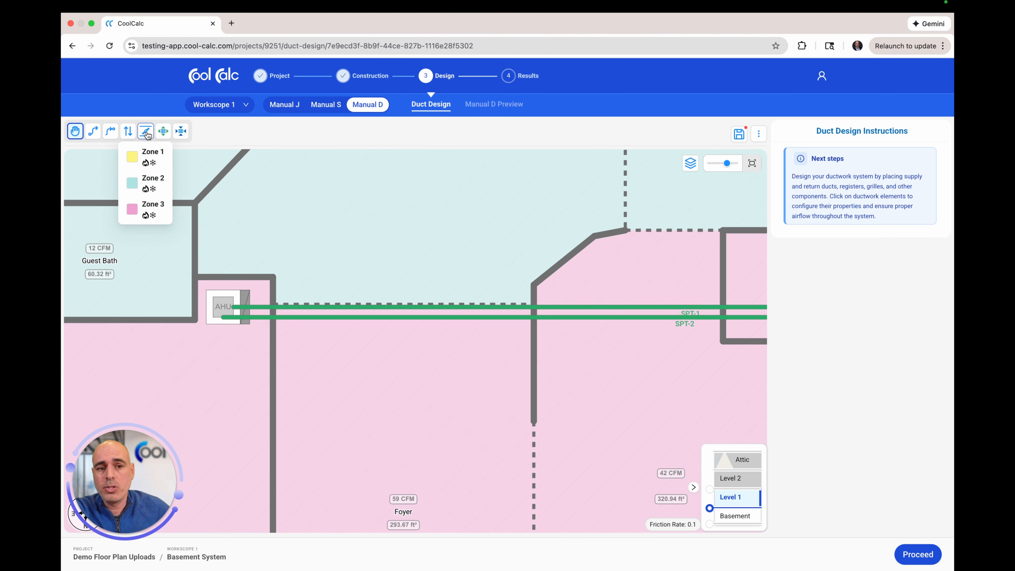
left_click(145, 182)
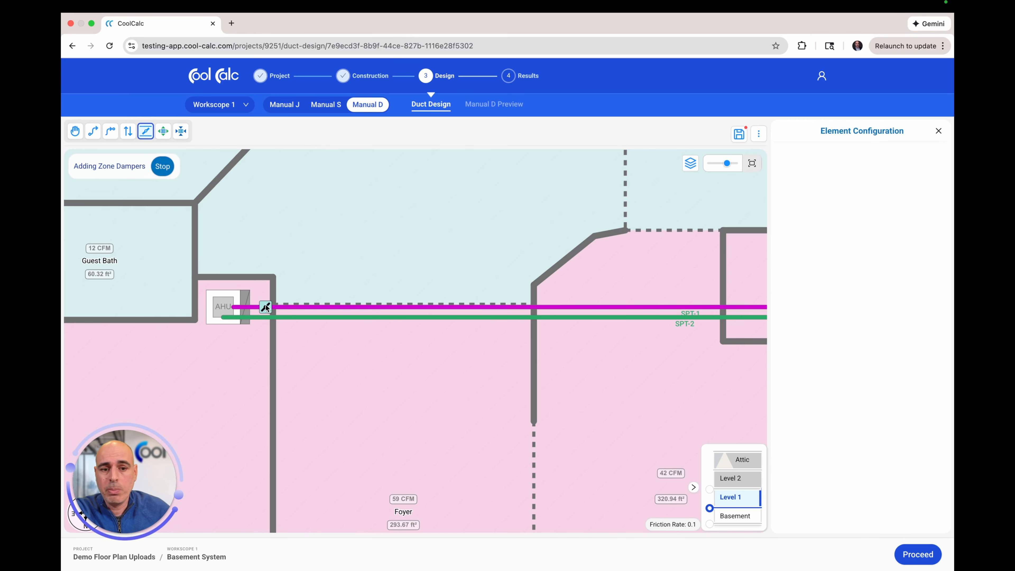
left_click(267, 305)
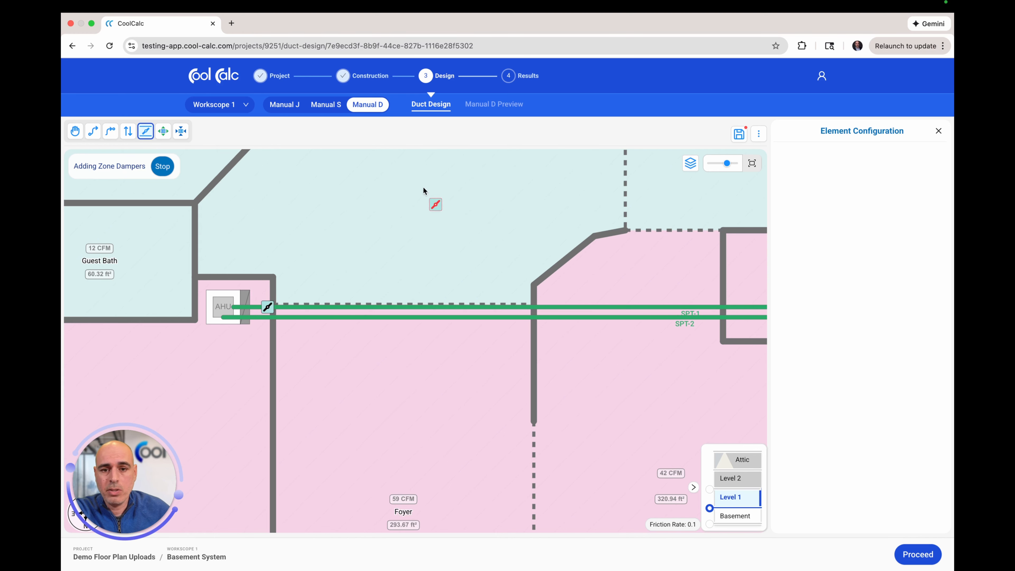
Place a Zone 3 damper on the lower supply trunk, directly beside the Zone 2 damper
left_click(145, 130)
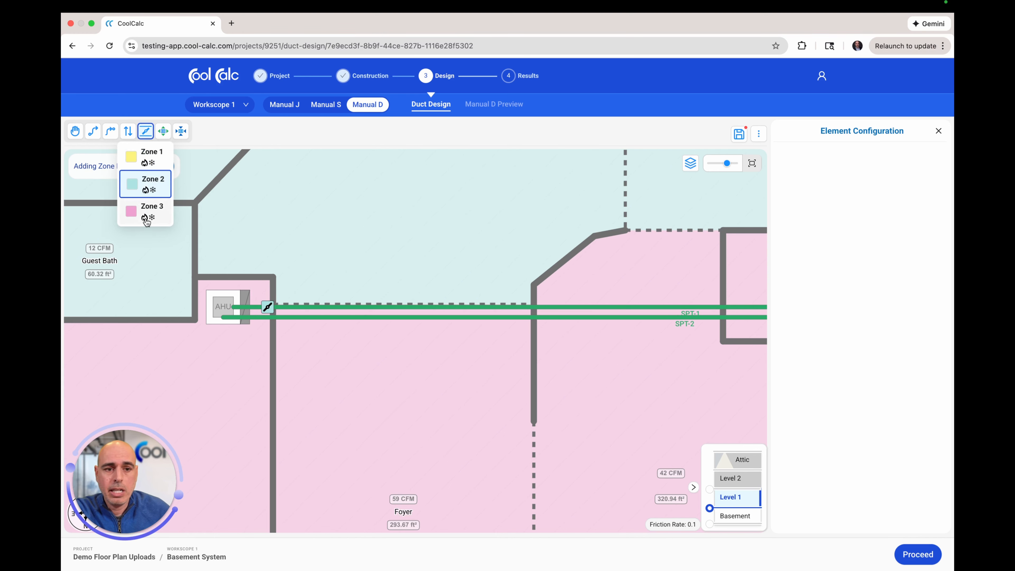
left_click(147, 209)
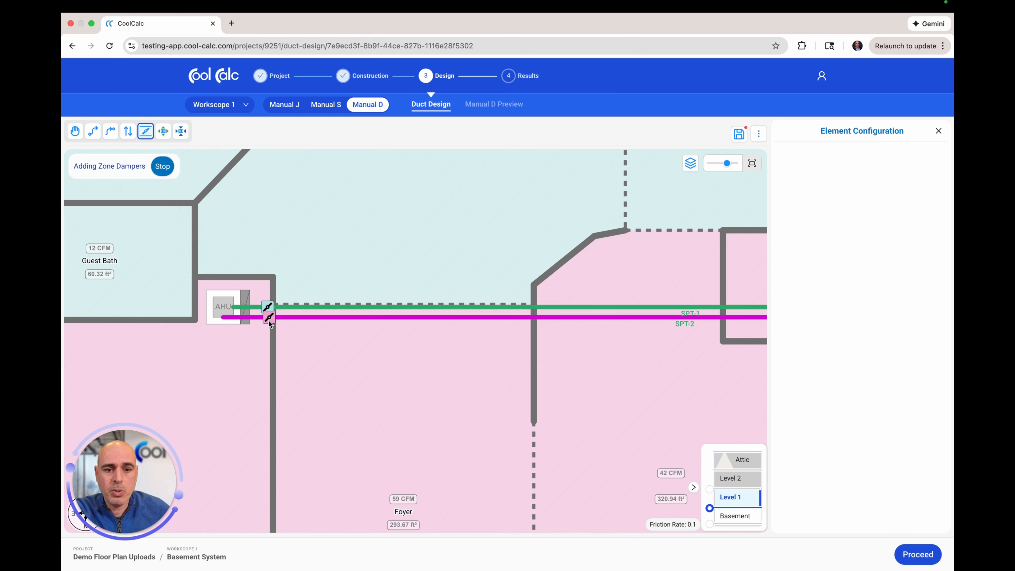
left_click(269, 321)
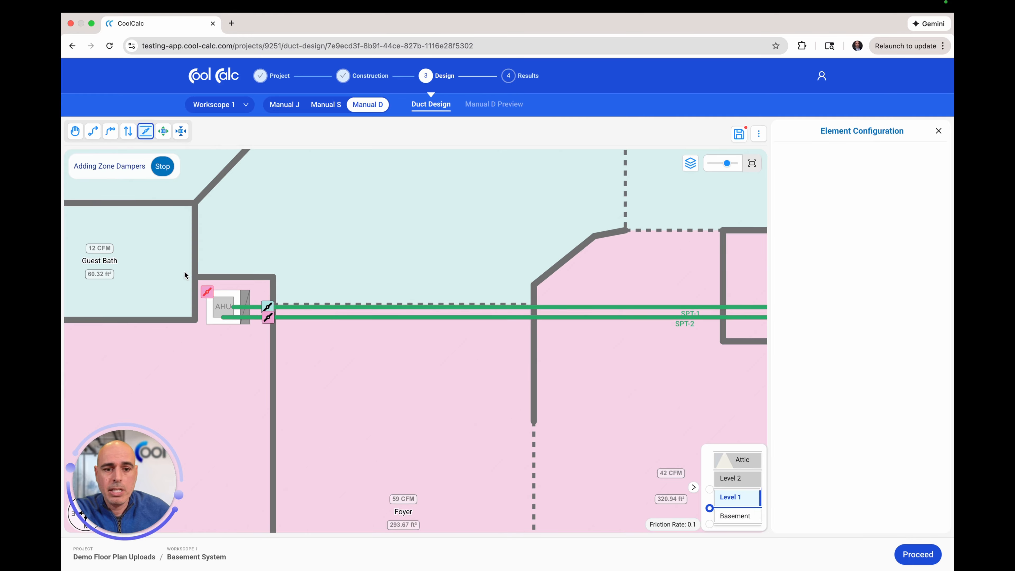
left_click(161, 169)
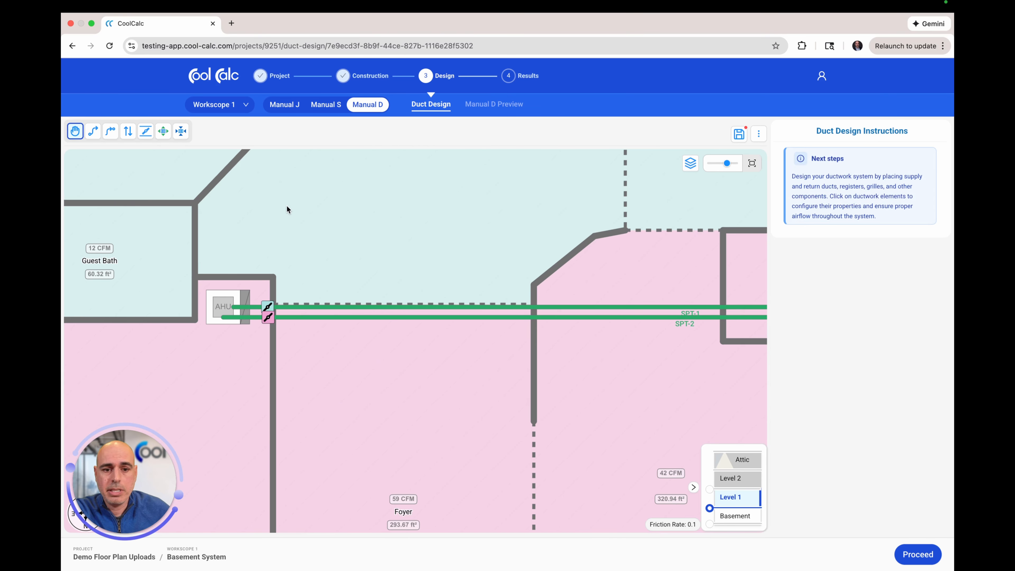
Place two floor supply registers in the Great Room, spaced apart near its exterior wall
scroll(286, 204, "down", 5)
left_click_drag(337, 209, 330, 387)
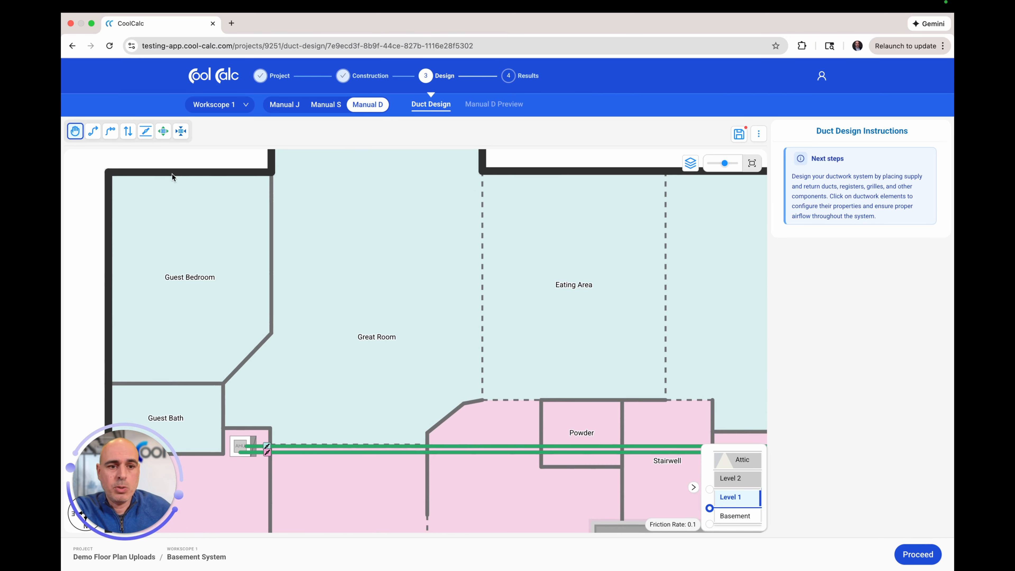
left_click(163, 131)
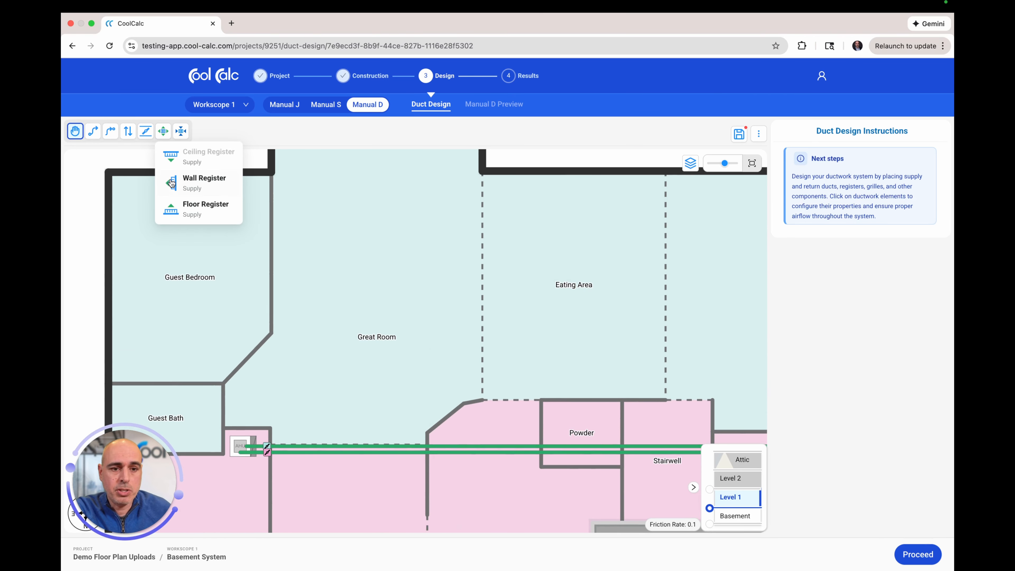
left_click(193, 209)
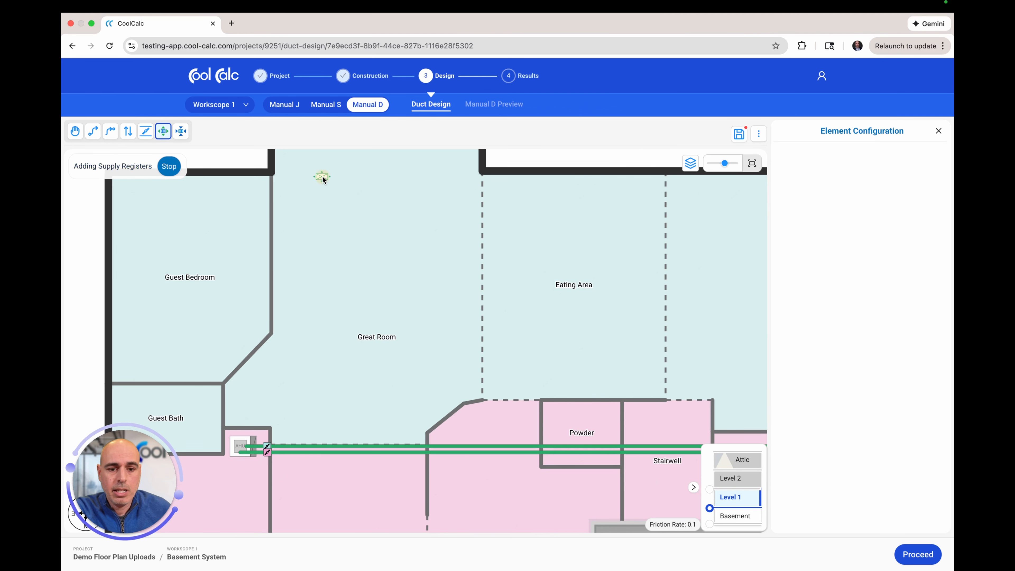
left_click(323, 178)
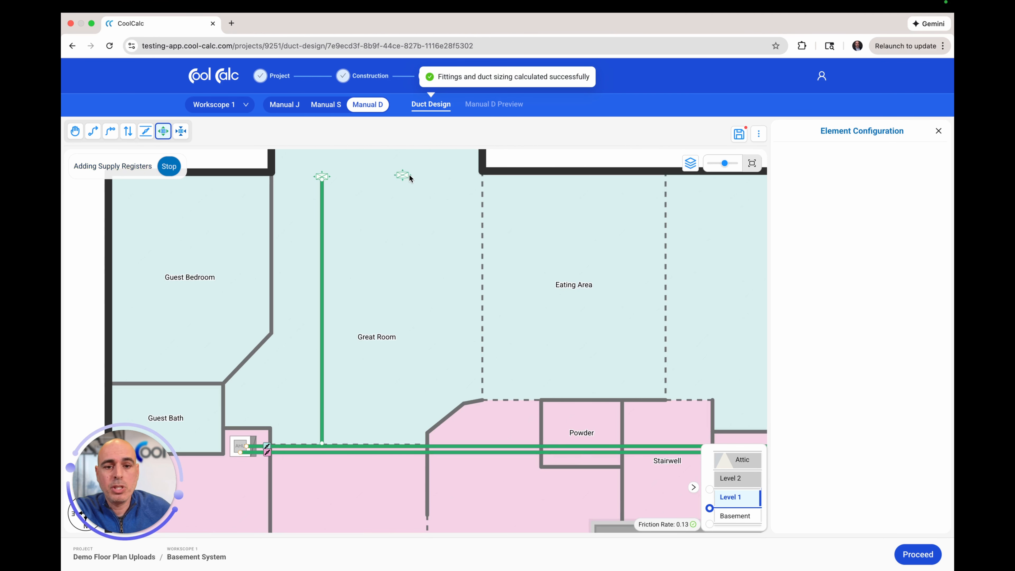
left_click(430, 179)
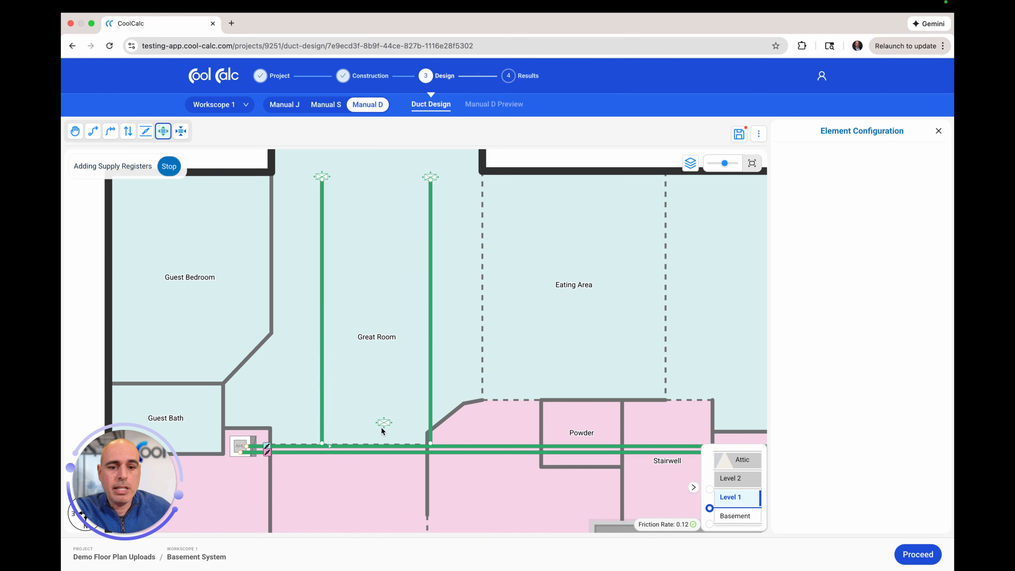
Place one floor supply register each in the Foyer and the Dining Room, near their exterior walls
left_click_drag(382, 430, 378, 186)
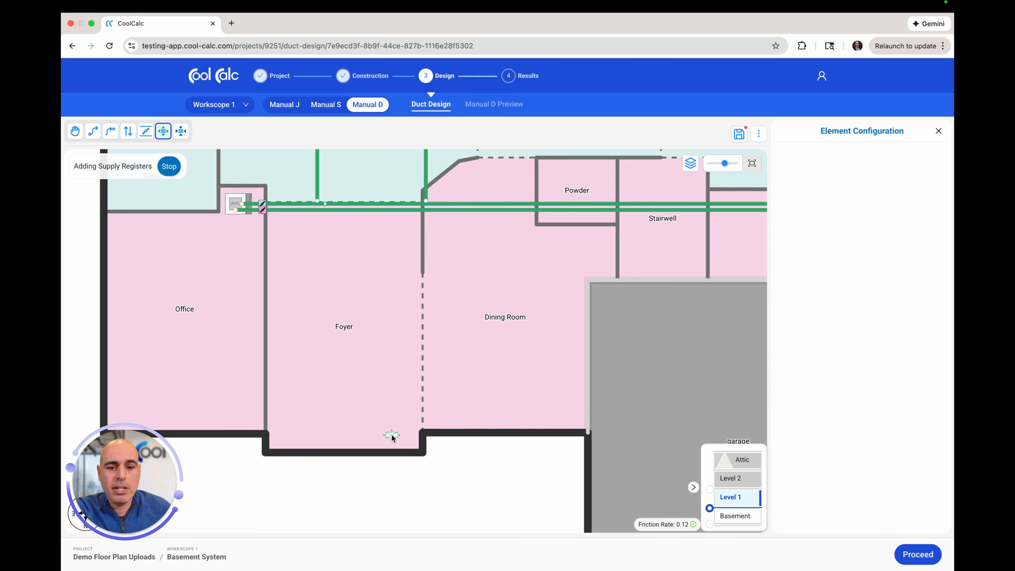
left_click(390, 436)
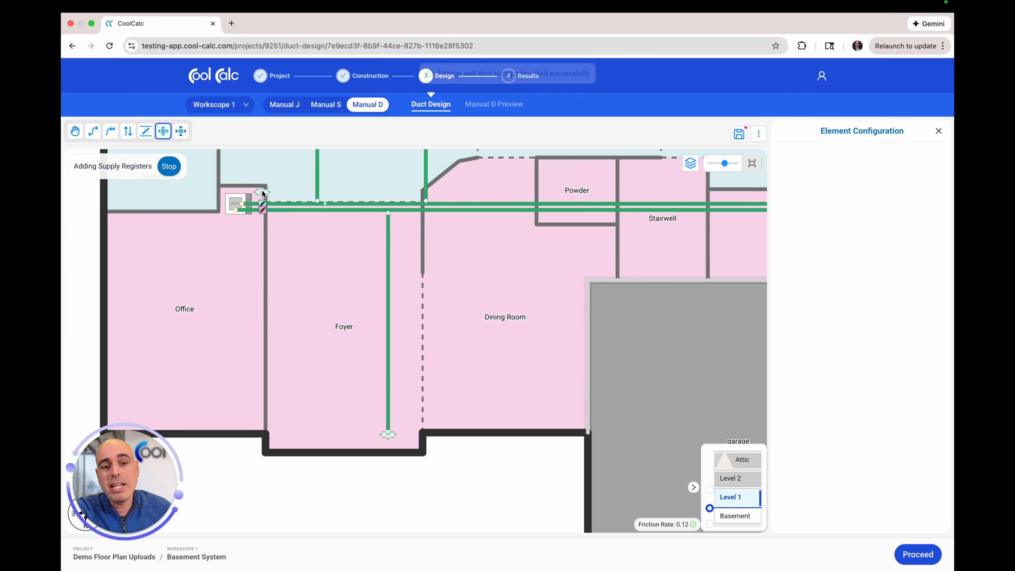
left_click(514, 418)
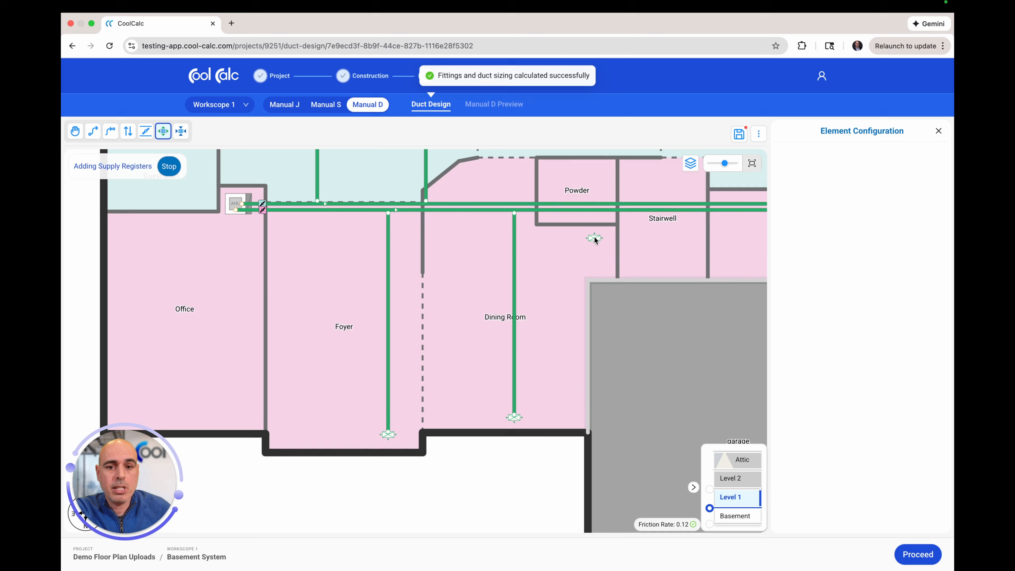
Place one floor supply register each in the Eating Area and the Kitchen, near the exterior wall
left_click_drag(594, 238, 487, 467)
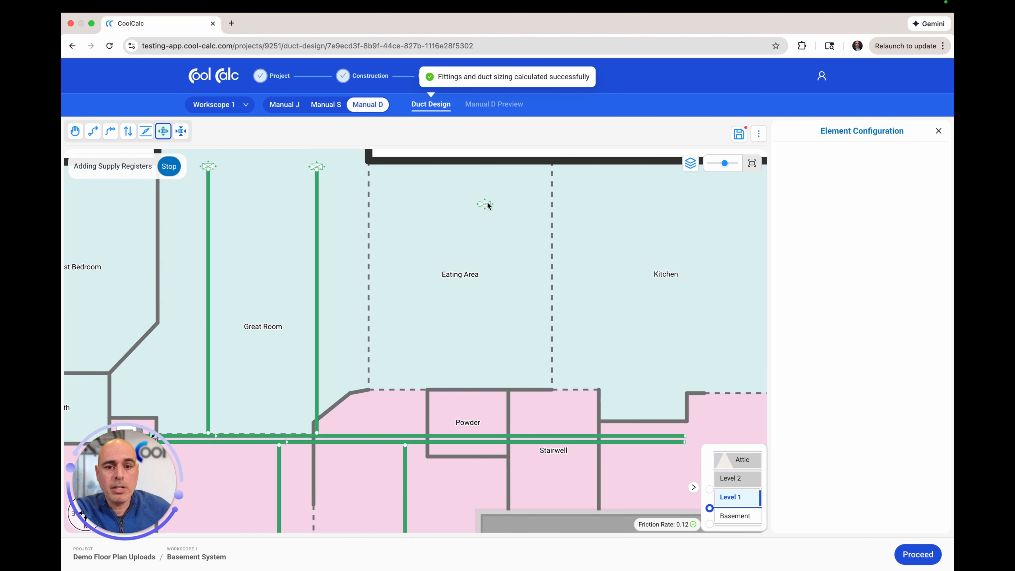
left_click(496, 182)
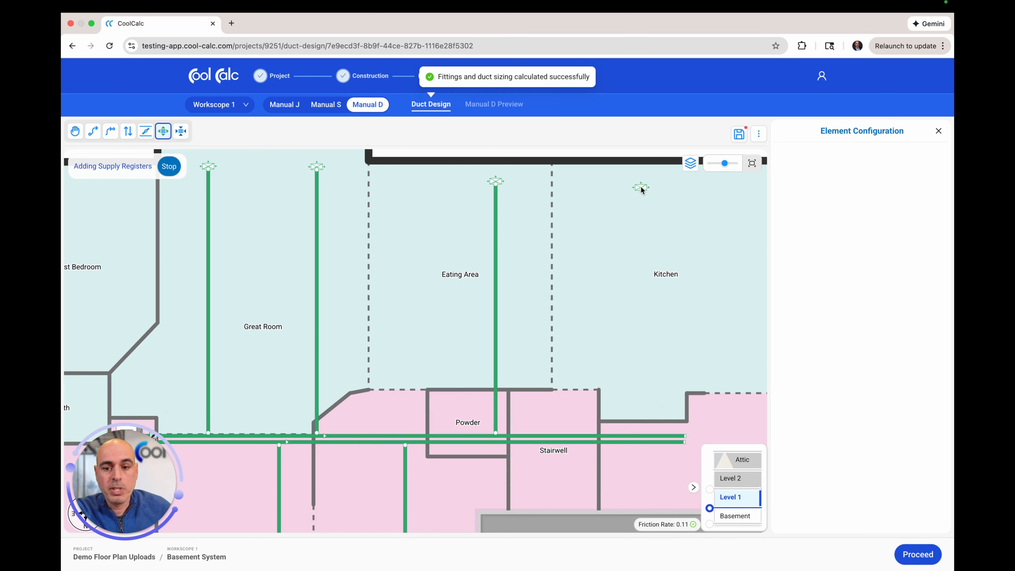
left_click(641, 188)
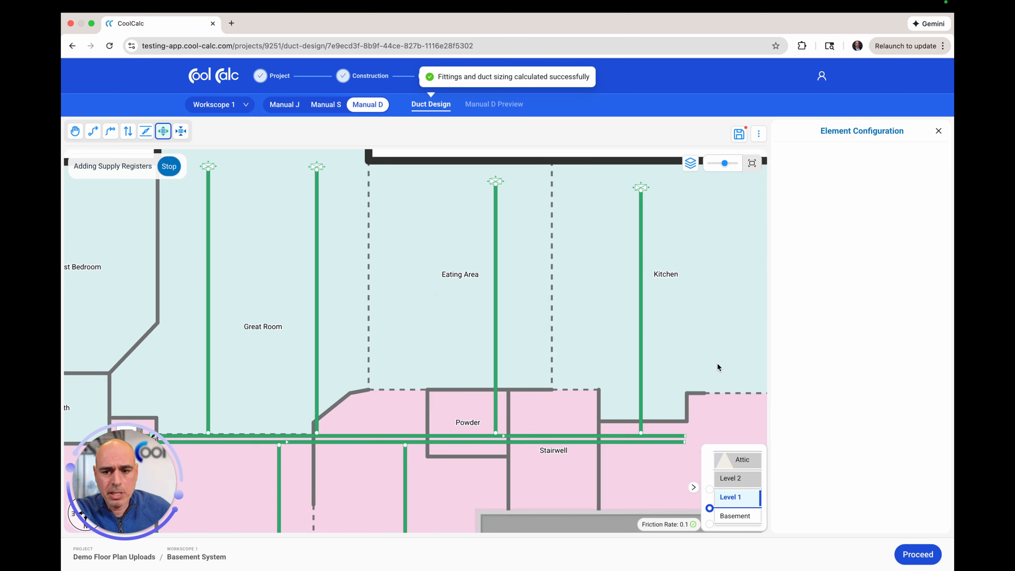
Place a floor supply register in the Mudroom near the garage wall, below the end of the supply trunks
left_click_drag(717, 364, 651, 241)
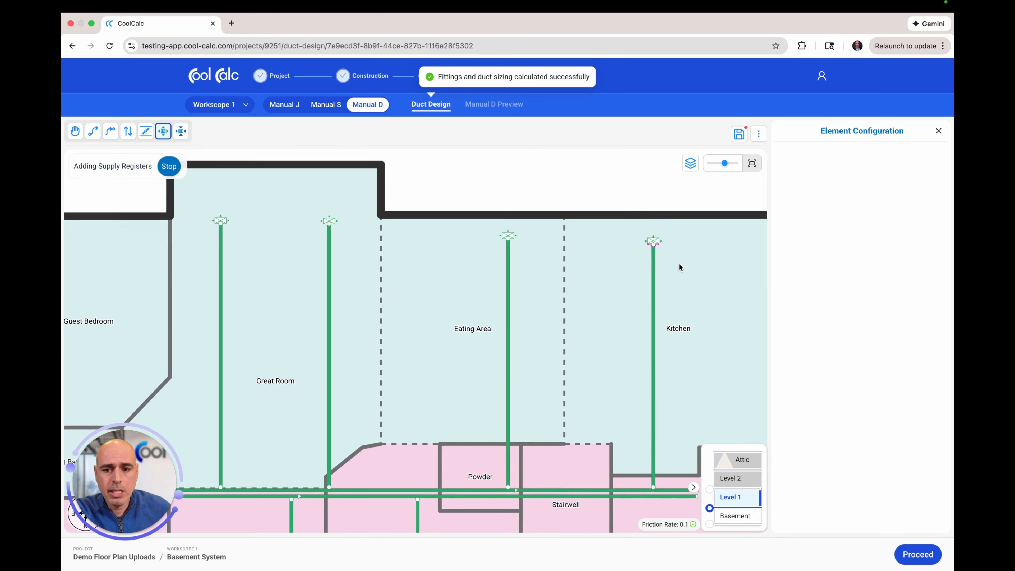
left_click_drag(730, 339, 615, 93)
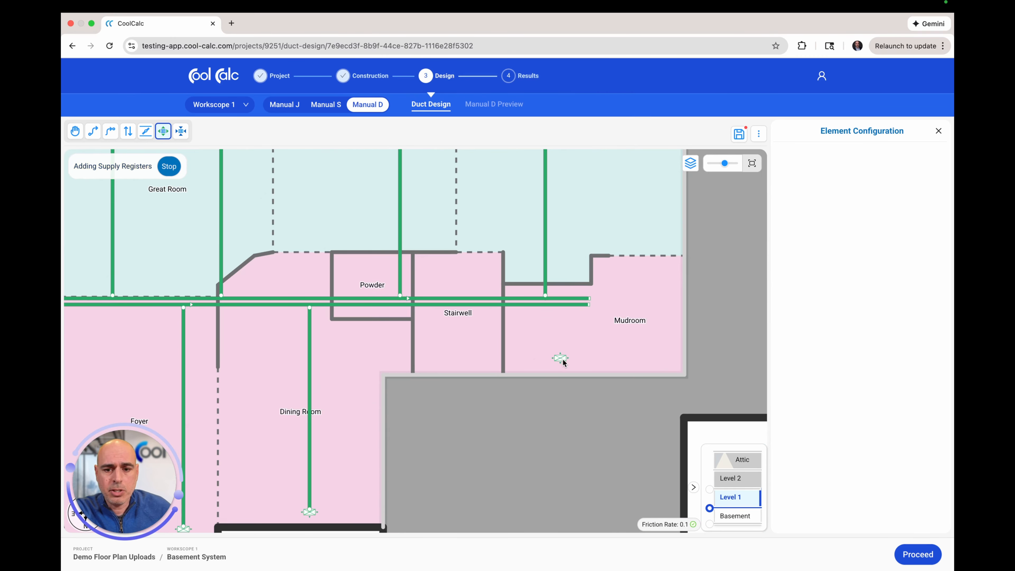
left_click(568, 361)
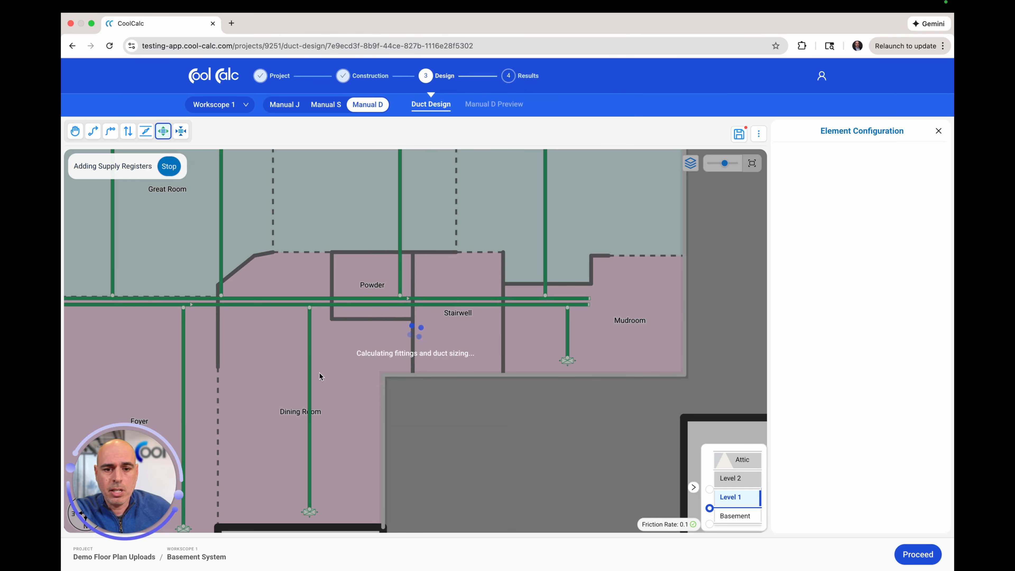
left_click(250, 354)
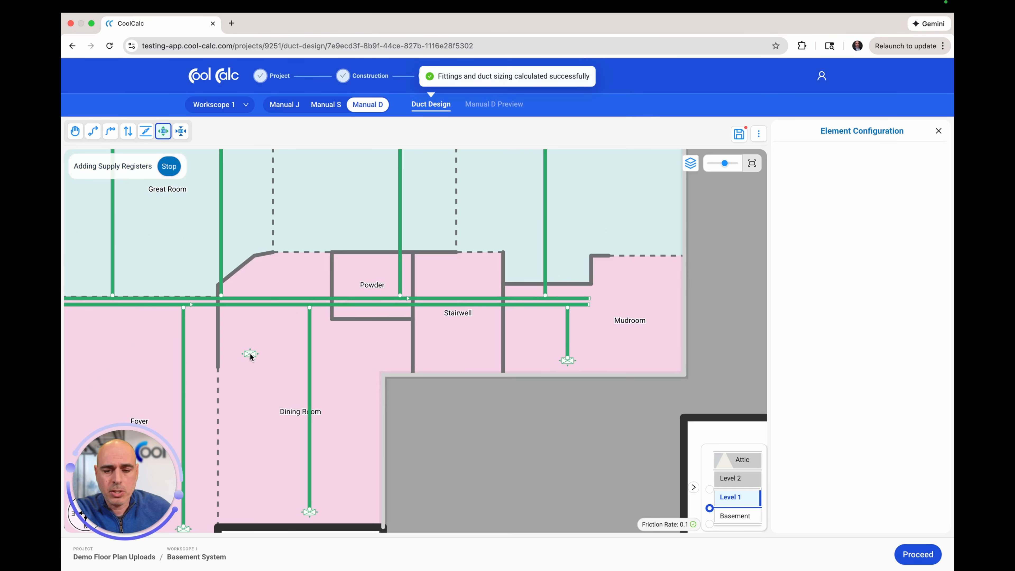
Draw a straight supply trunk from the air handler through the Guest Bath, ending near its exterior wall
left_click_drag(250, 354, 565, 377)
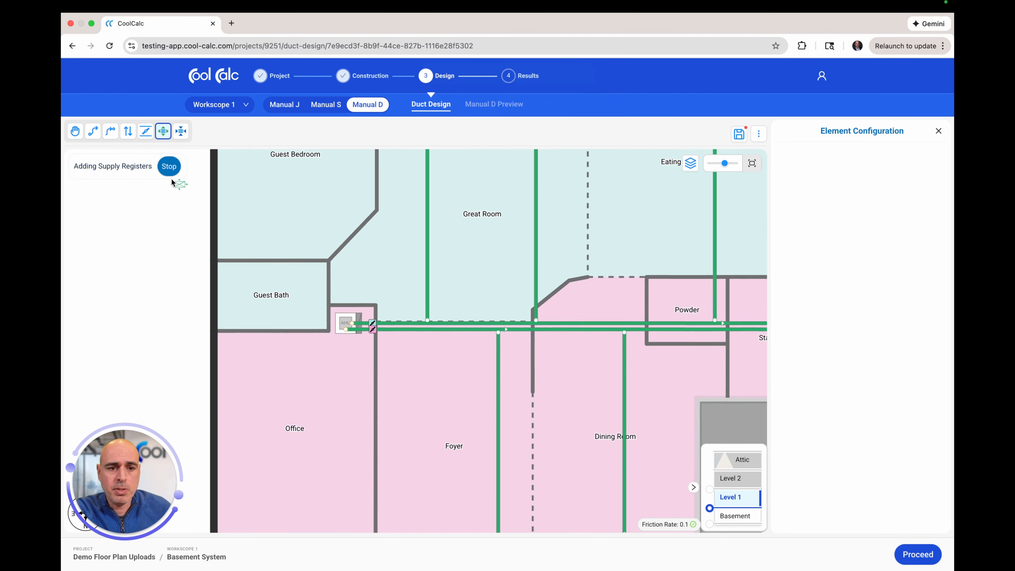
left_click(169, 166)
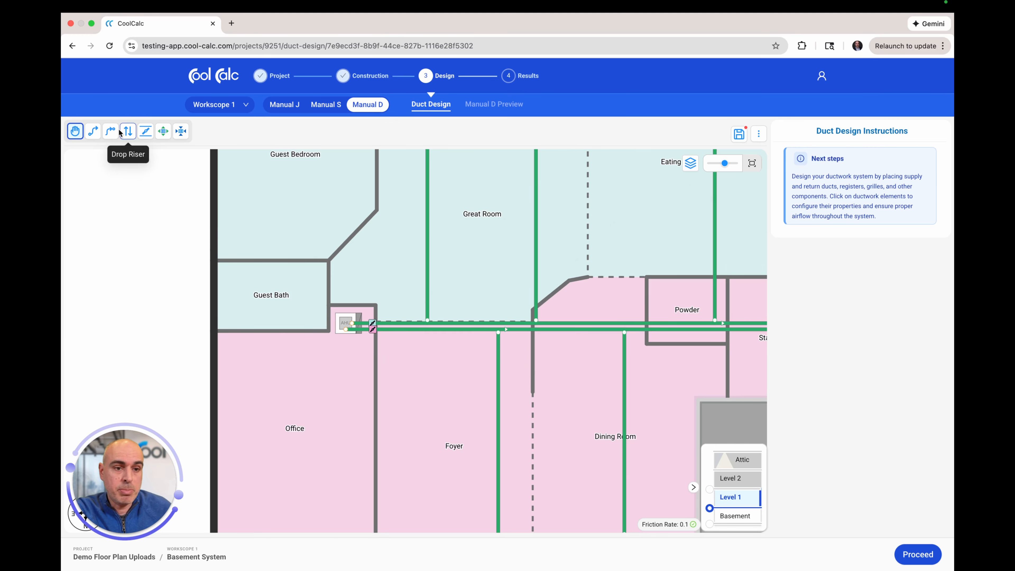
left_click(92, 130)
left_click(229, 235)
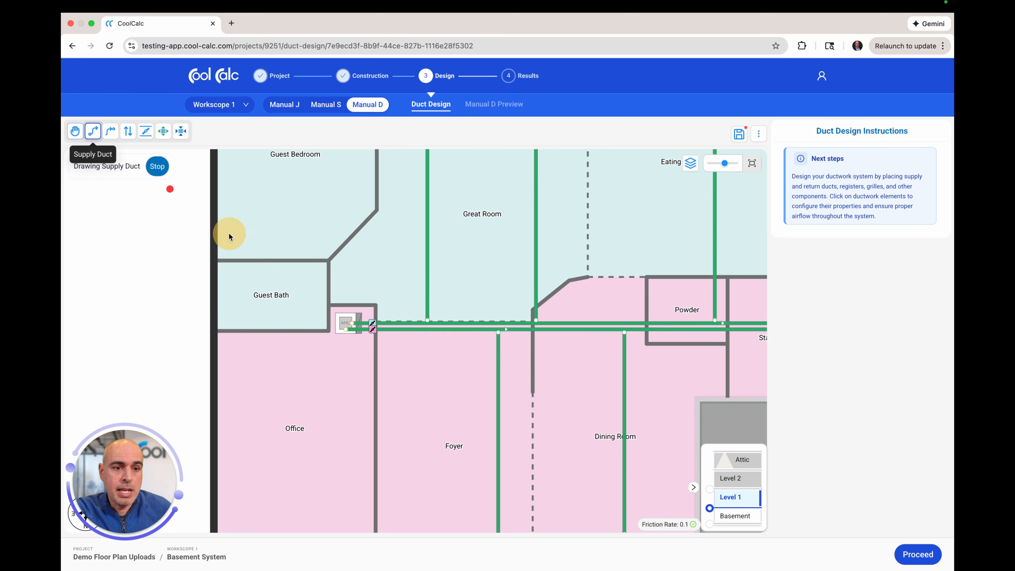
left_click(337, 324)
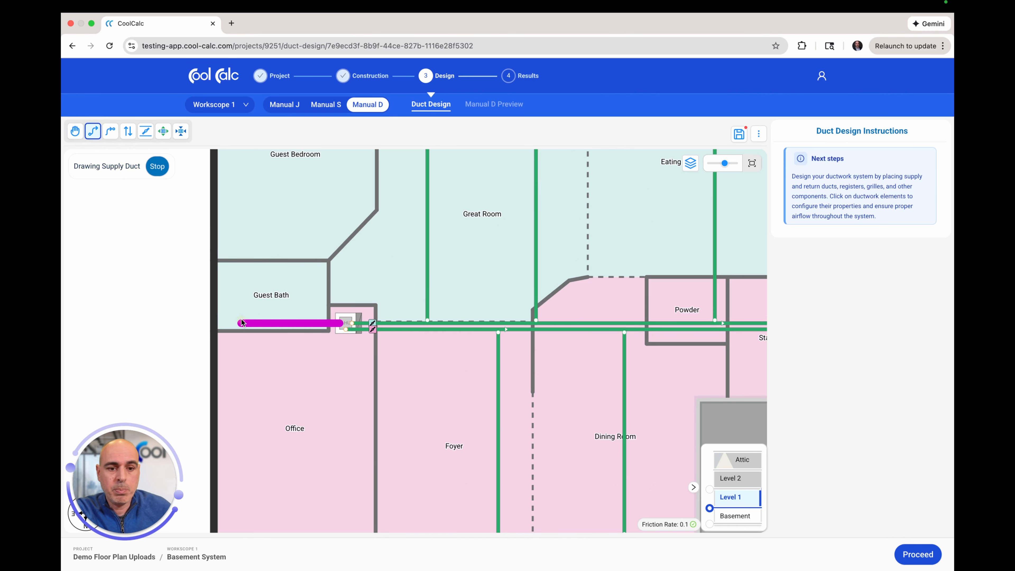
left_click(242, 323)
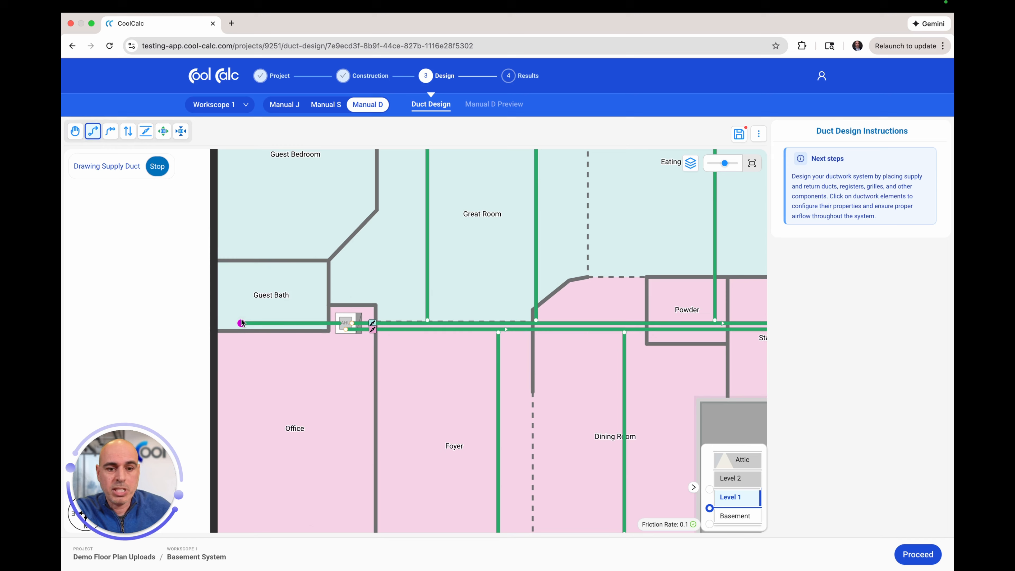
left_click(157, 167)
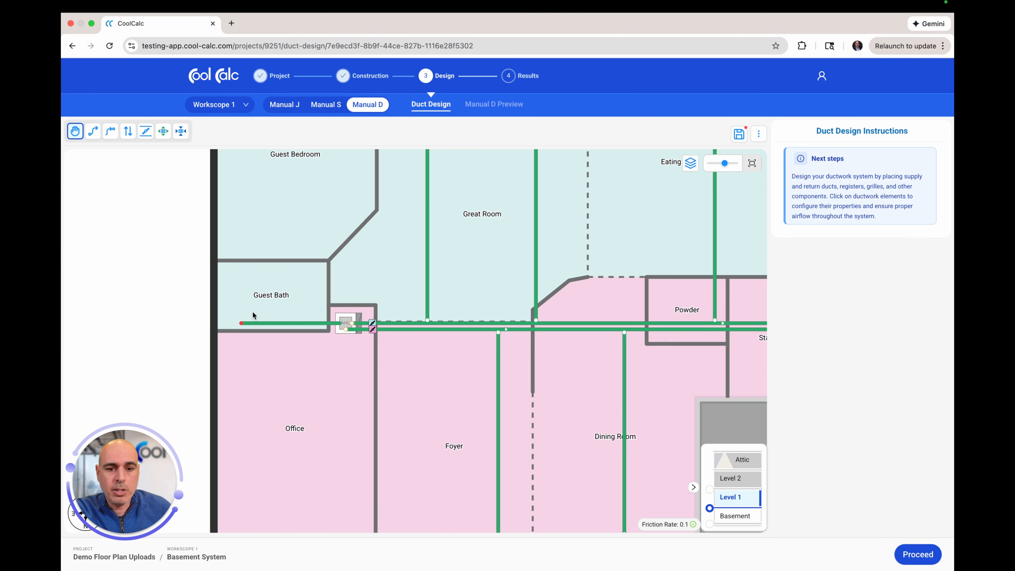
Place a Zone 2 damper on the Guest Bath supply trunk, just beside the air handler closet
left_click(146, 133)
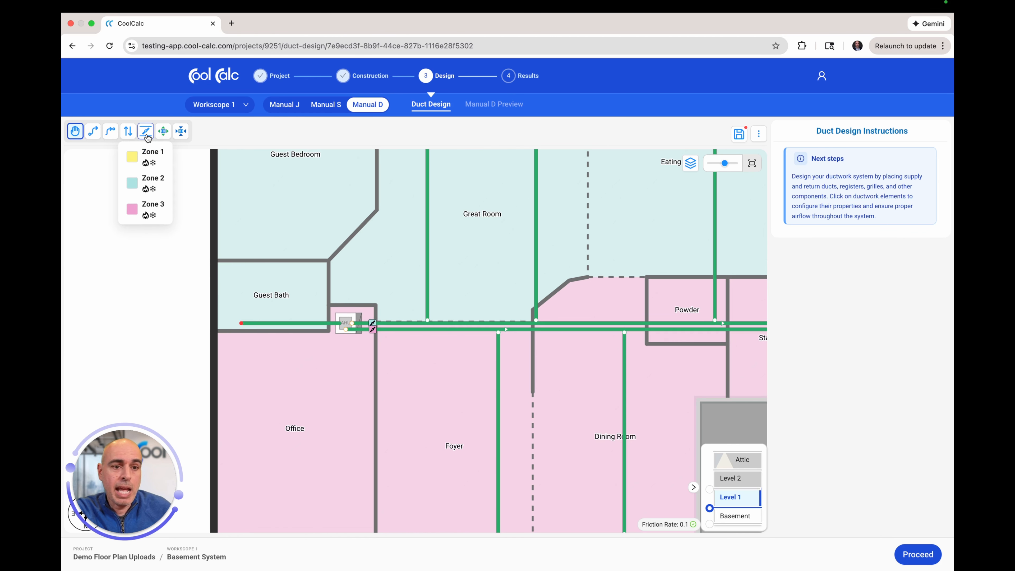
left_click(148, 183)
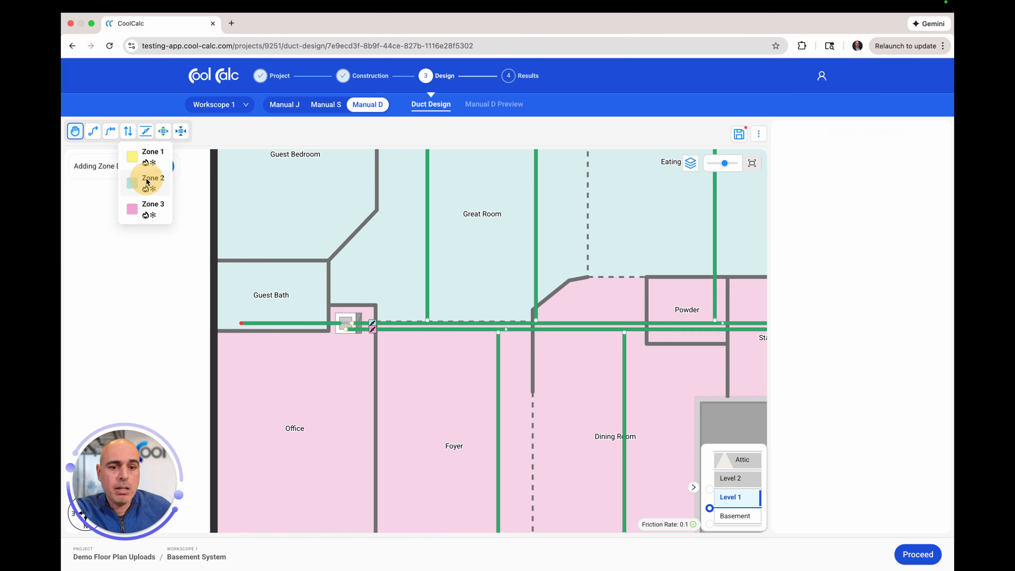
left_click(325, 324)
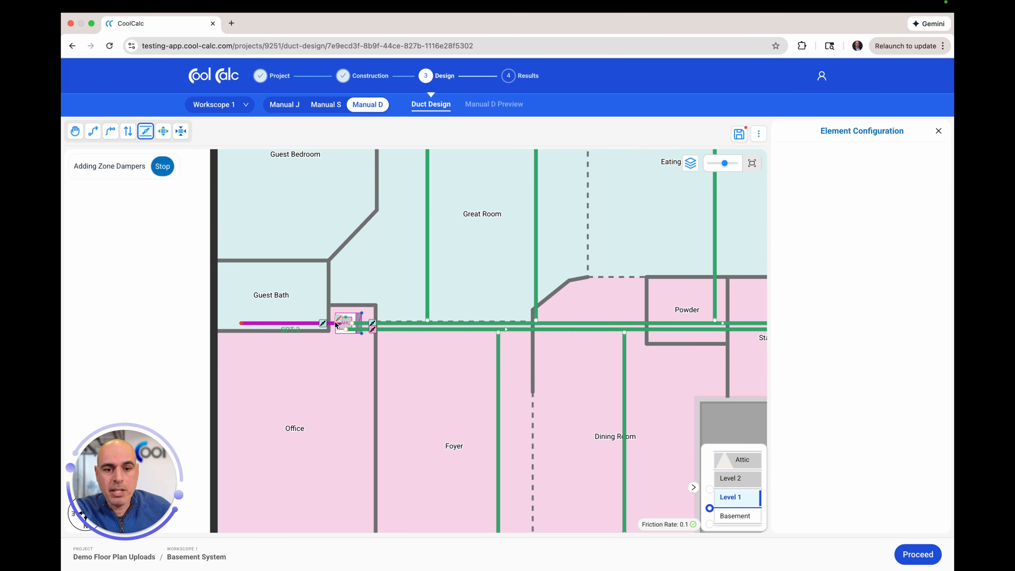
left_click(378, 323)
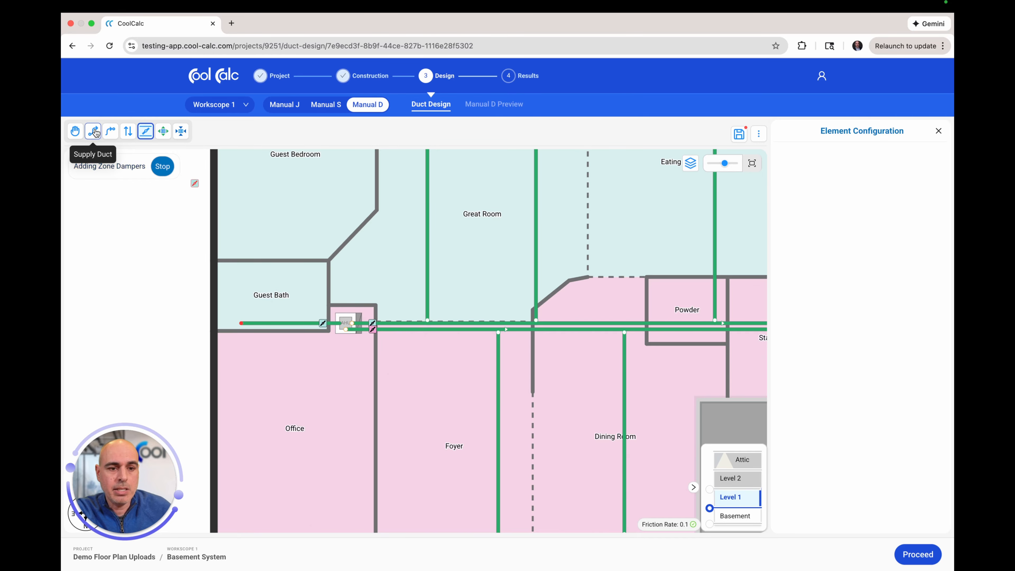
left_click(163, 131)
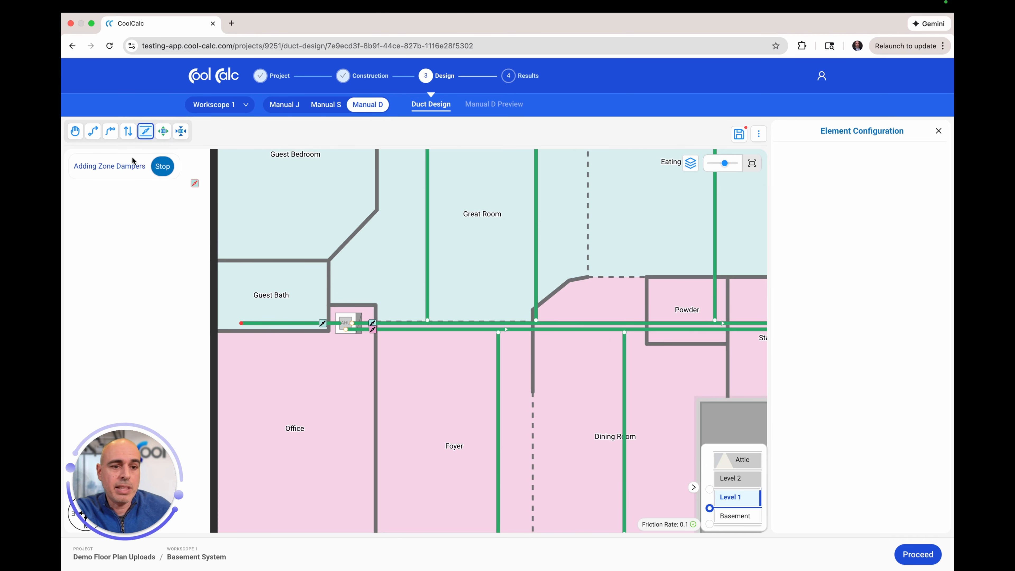
left_click(162, 167)
Place one floor supply register in the Guest Bedroom near its exterior wall and one in the Guest Bath near the air handler closet
left_click(163, 131)
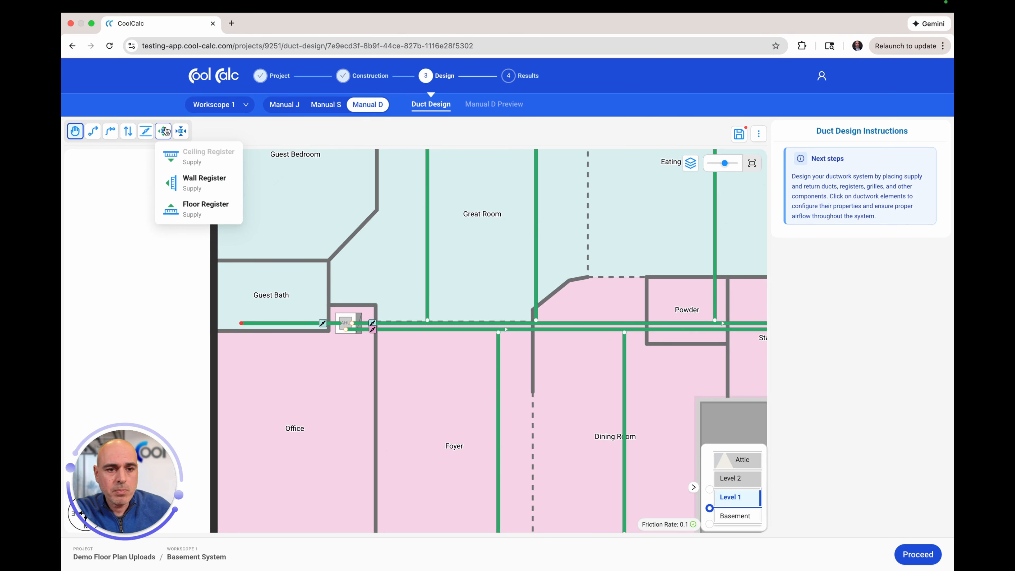
left_click(192, 207)
left_click_drag(301, 175, 287, 306)
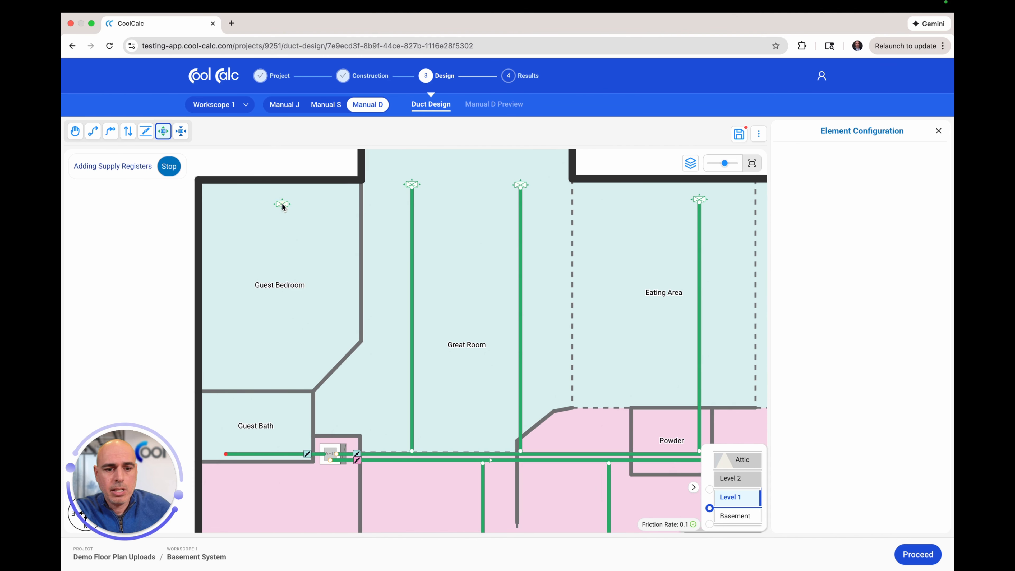
left_click(282, 205)
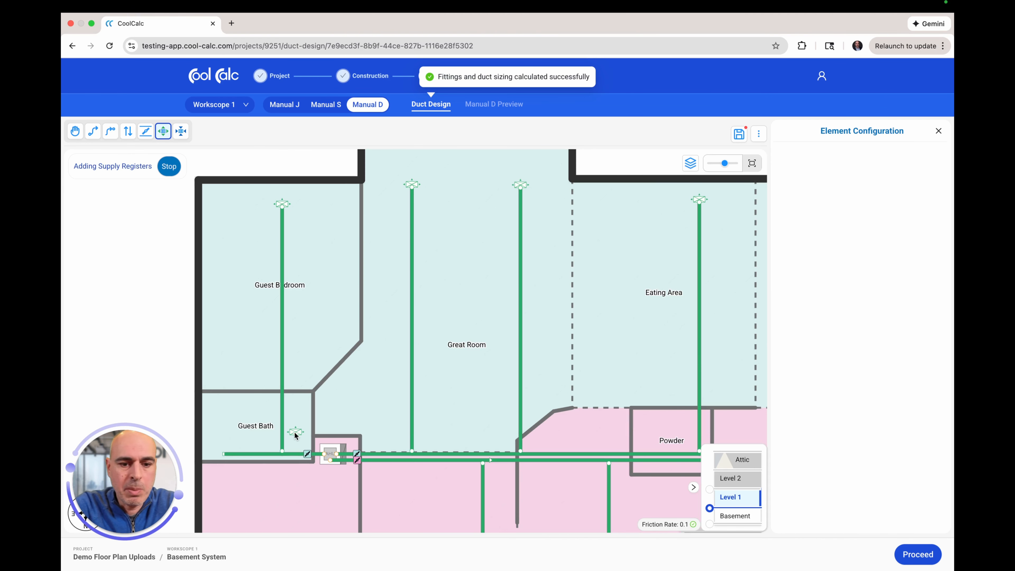
left_click(293, 433)
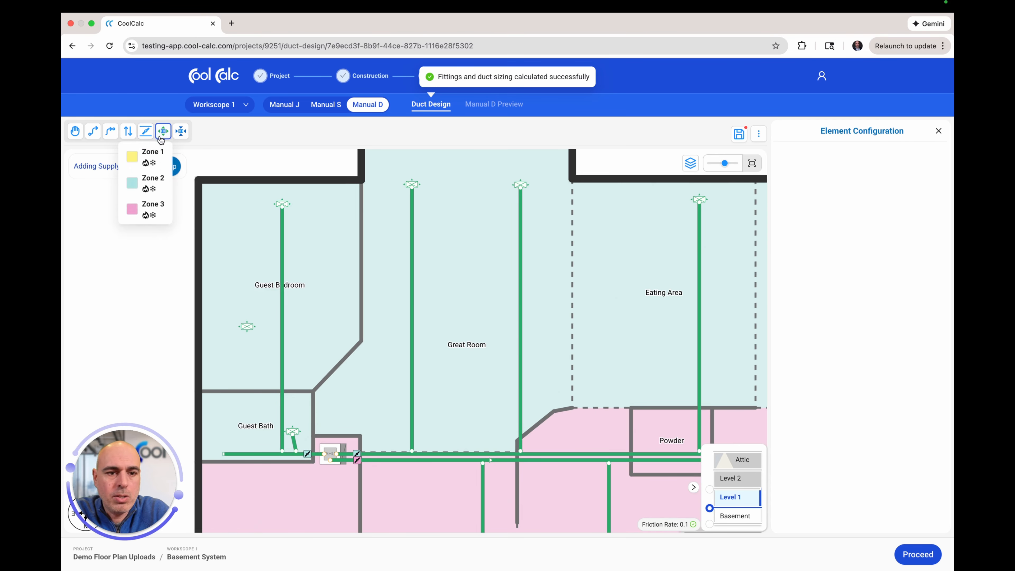
left_click(163, 132)
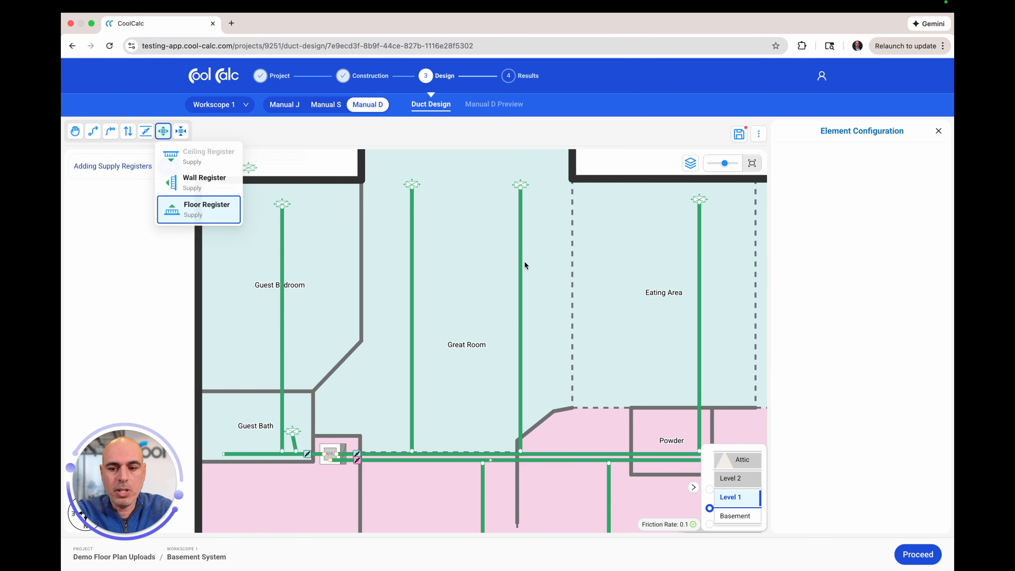
left_click(566, 275)
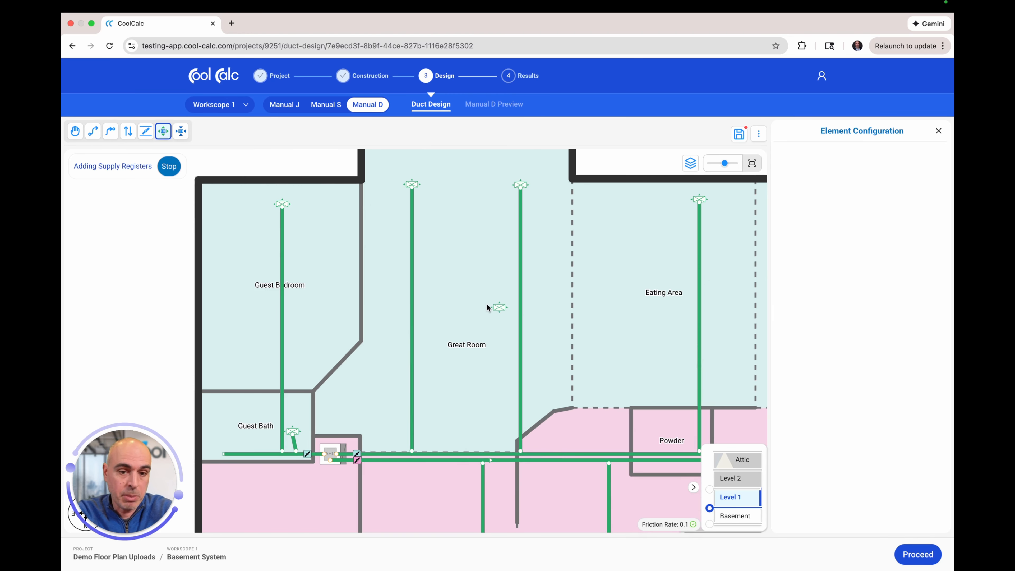
left_click(168, 167)
Branch a supply duct off the Guest Bath trunk beside the air handler, running down into the Office and along its interior wall toward the exterior wall
left_click_drag(478, 359, 447, 296)
scroll(478, 252, "down", 5)
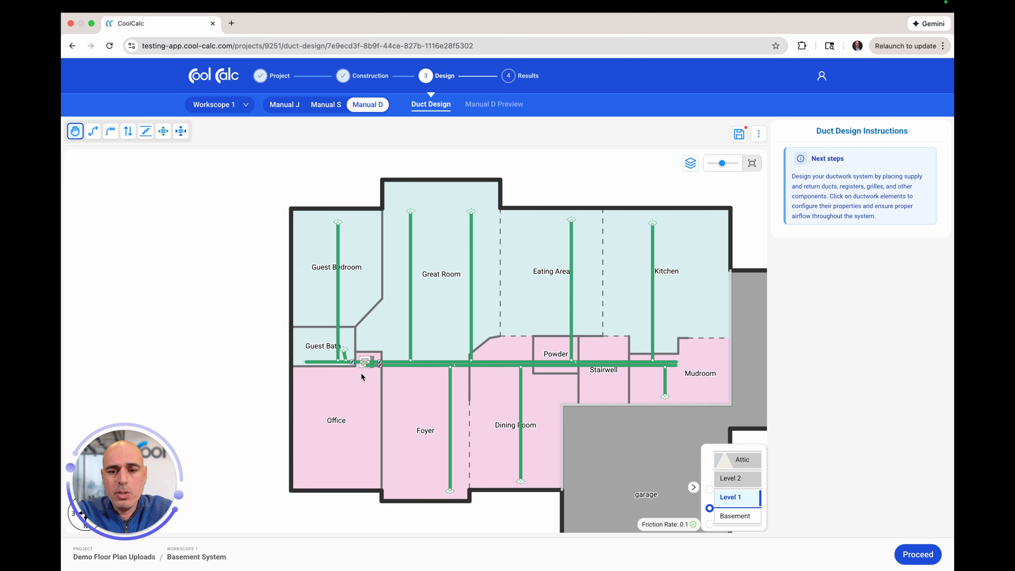
scroll(361, 372, "up", 3)
left_click_drag(363, 410, 372, 325)
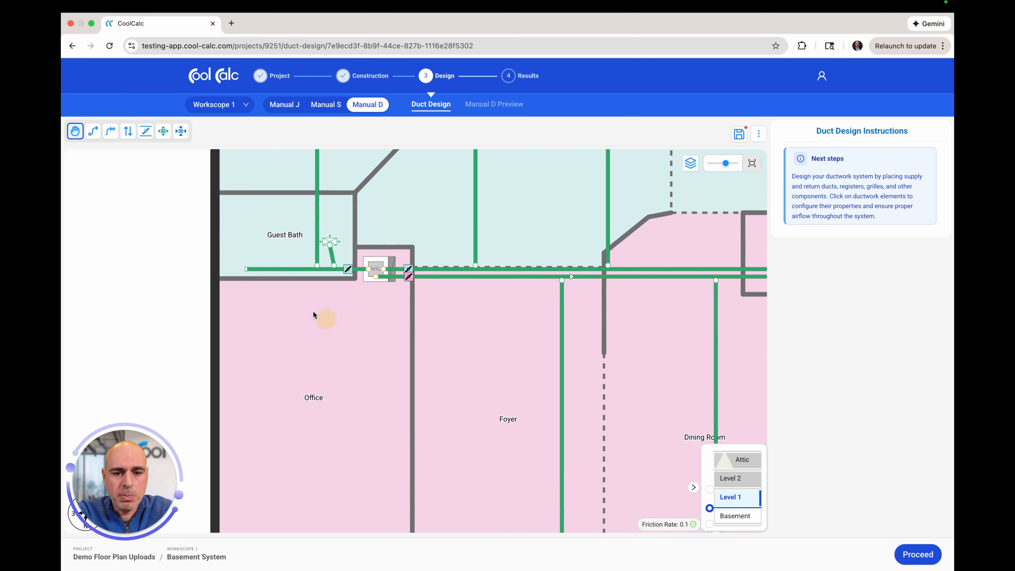
left_click(95, 136)
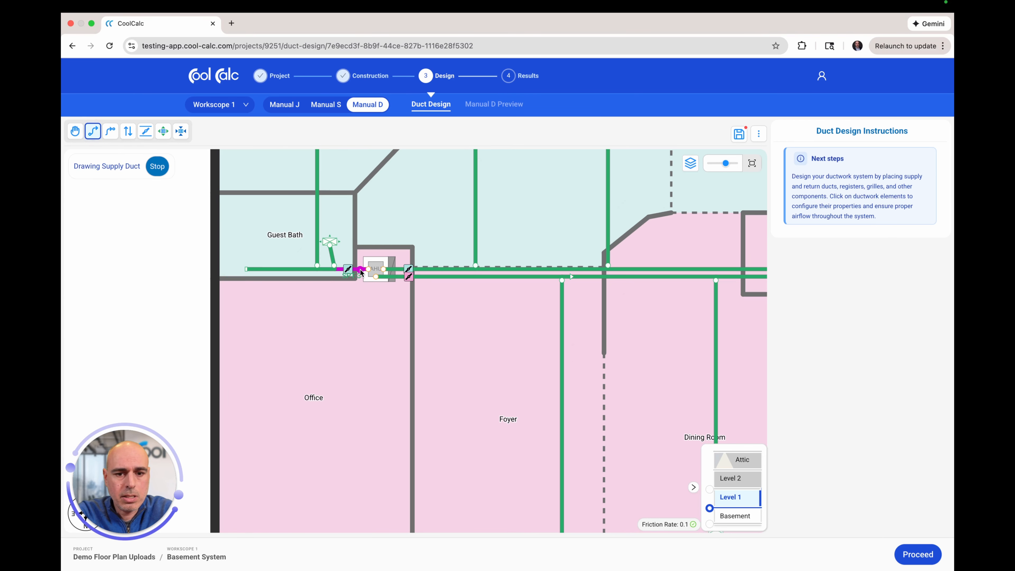
left_click(359, 286)
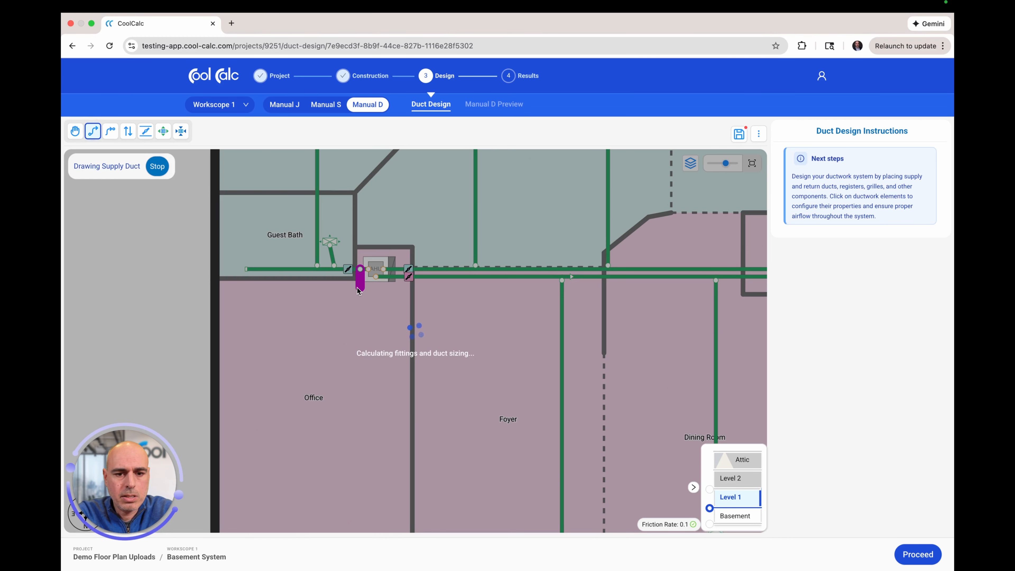
left_click(356, 288)
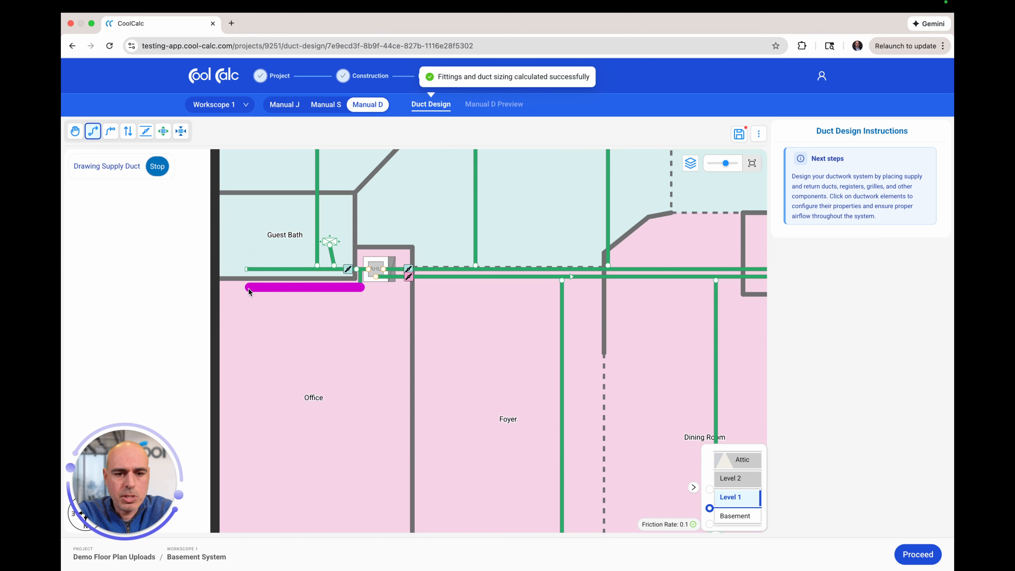
left_click(248, 288)
left_click(156, 168)
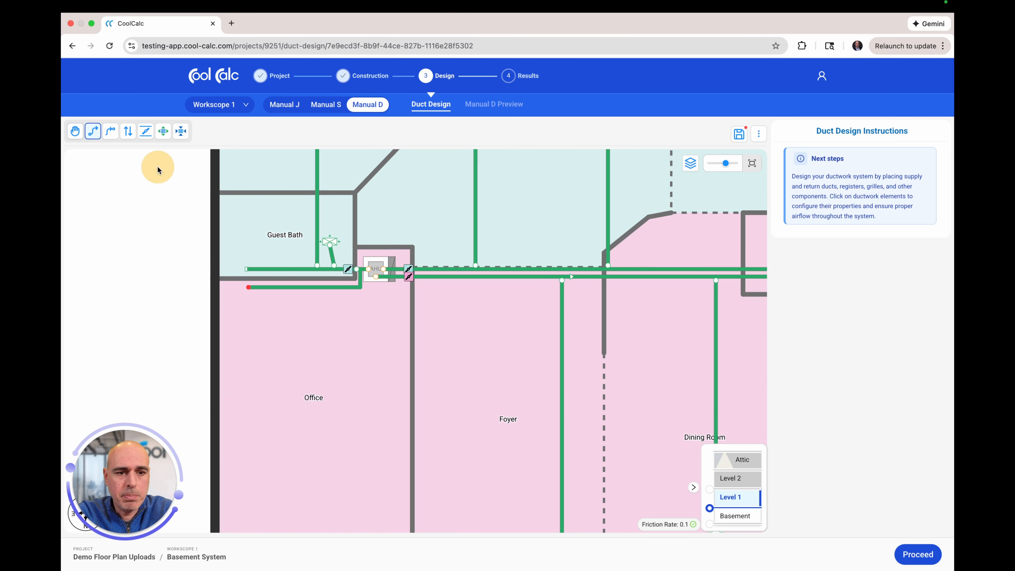
Place a Zone 3 damper on the Office supply duct, near its branch from the trunk
left_click(147, 134)
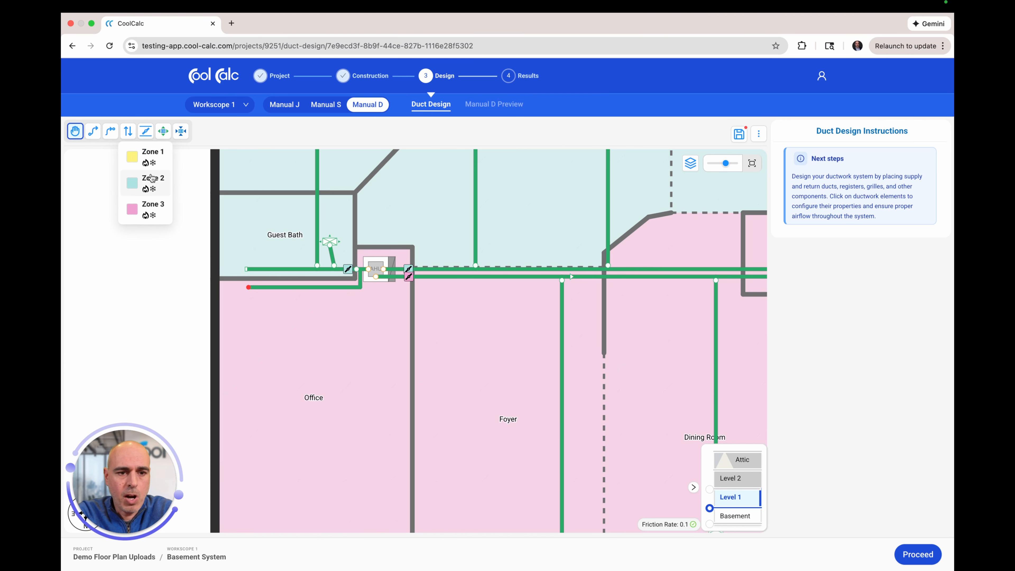
left_click(152, 211)
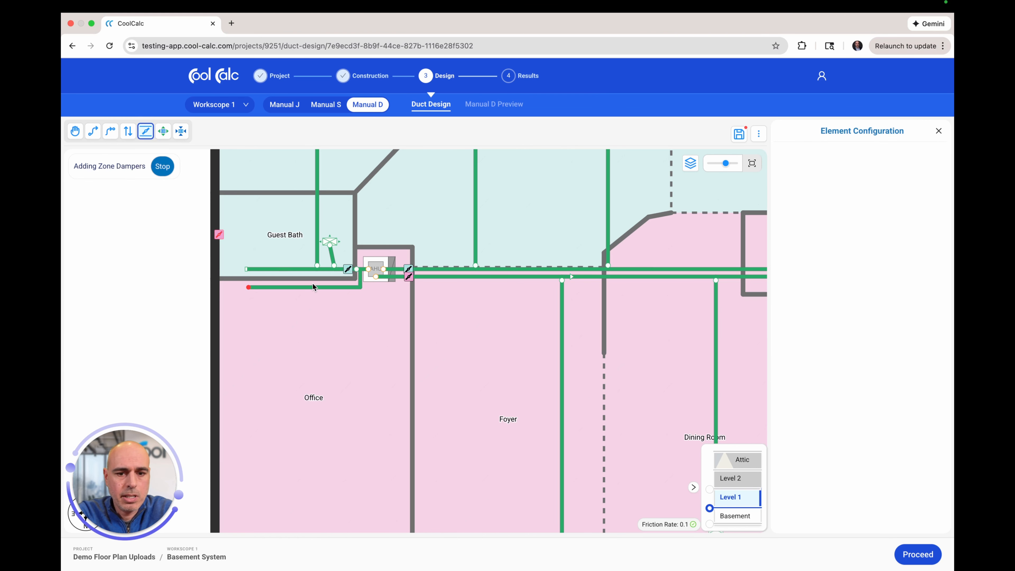
left_click(349, 288)
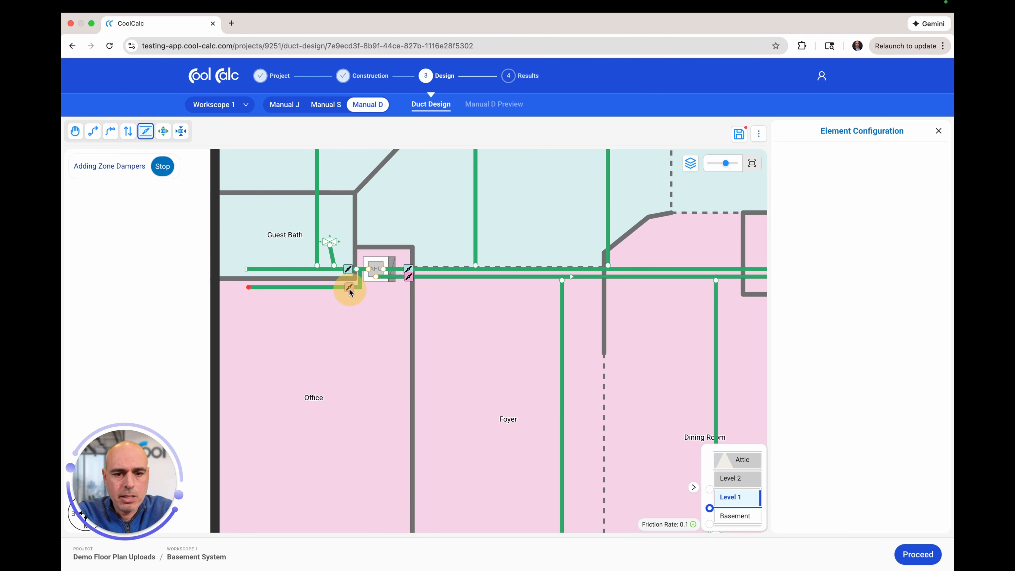
left_click(162, 166)
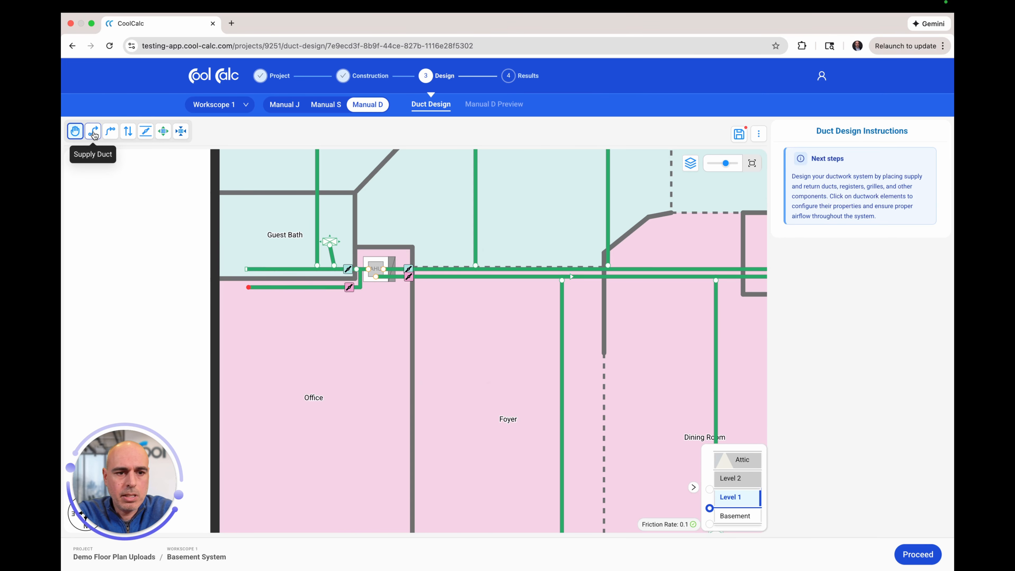
Place a floor supply register in the Office, near the exterior wall opposite the supply duct
mouse_move(164, 134)
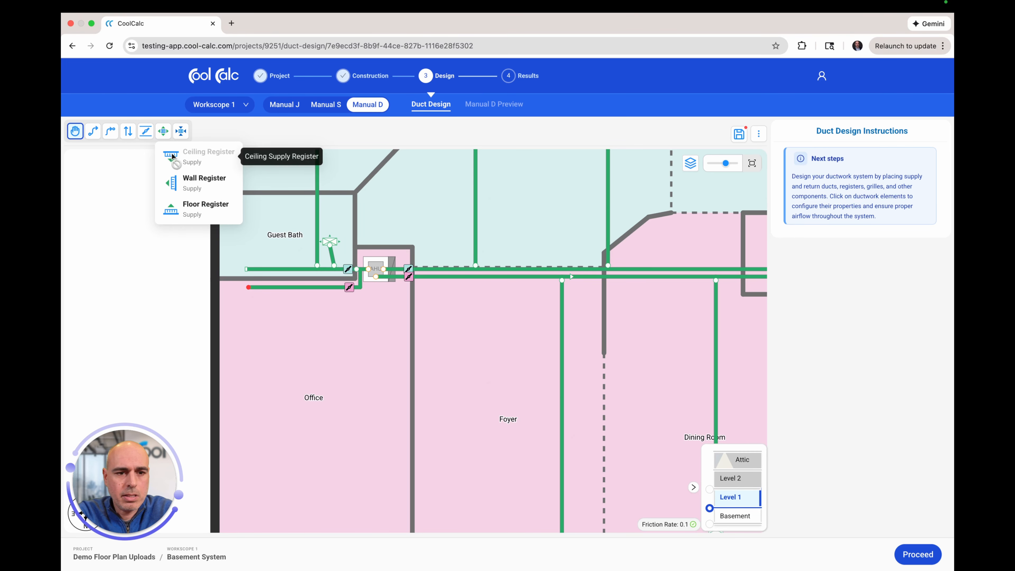
left_click(183, 204)
scroll(286, 294, "down", 5)
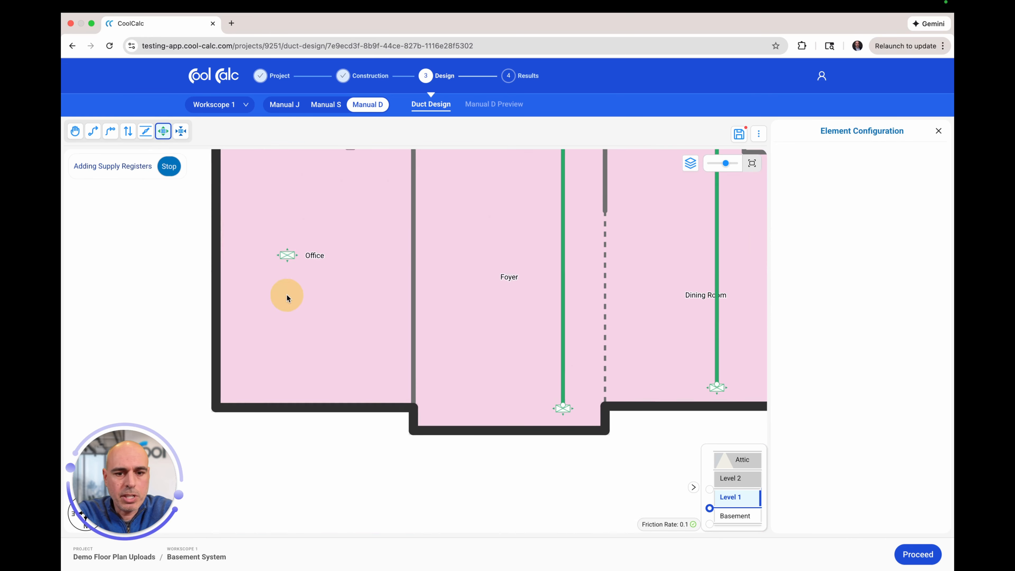
left_click(307, 350)
left_click(312, 360)
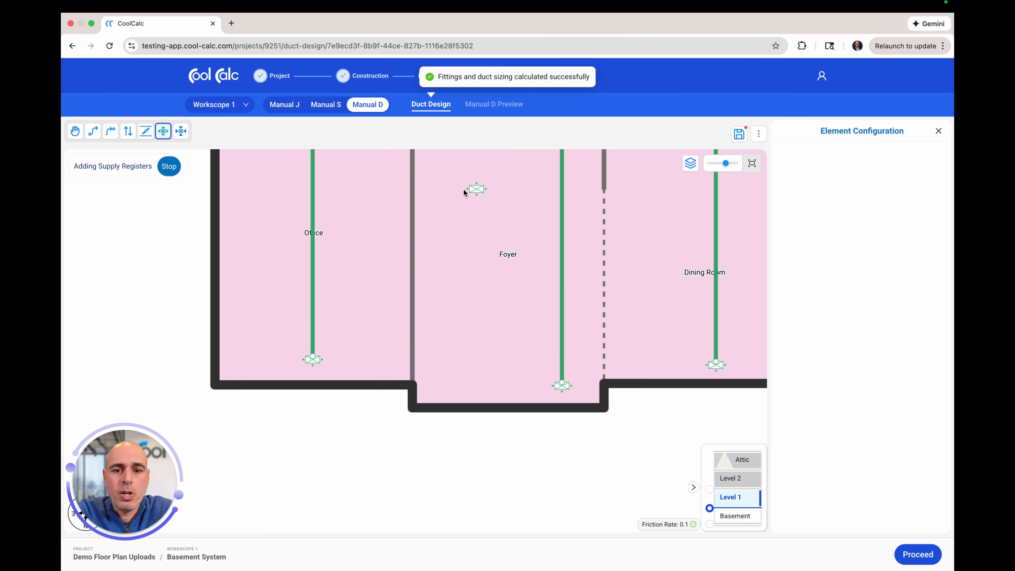
left_click(168, 166)
Examine the boot fitting at the Great Room supply register nearest the Eating Area
left_click_drag(461, 335, 445, 434)
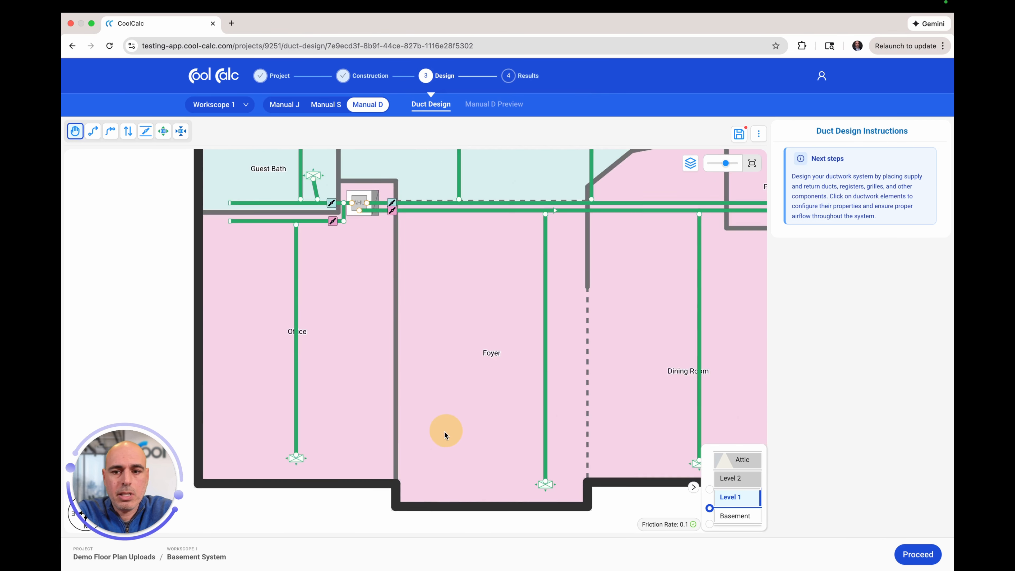
left_click_drag(444, 356, 369, 465)
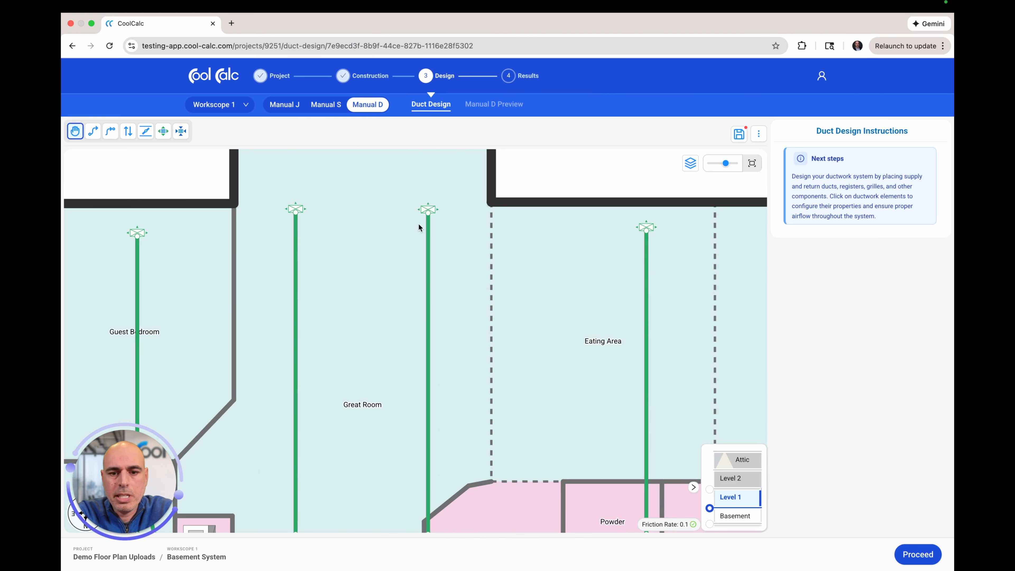
scroll(432, 217, "up", 3)
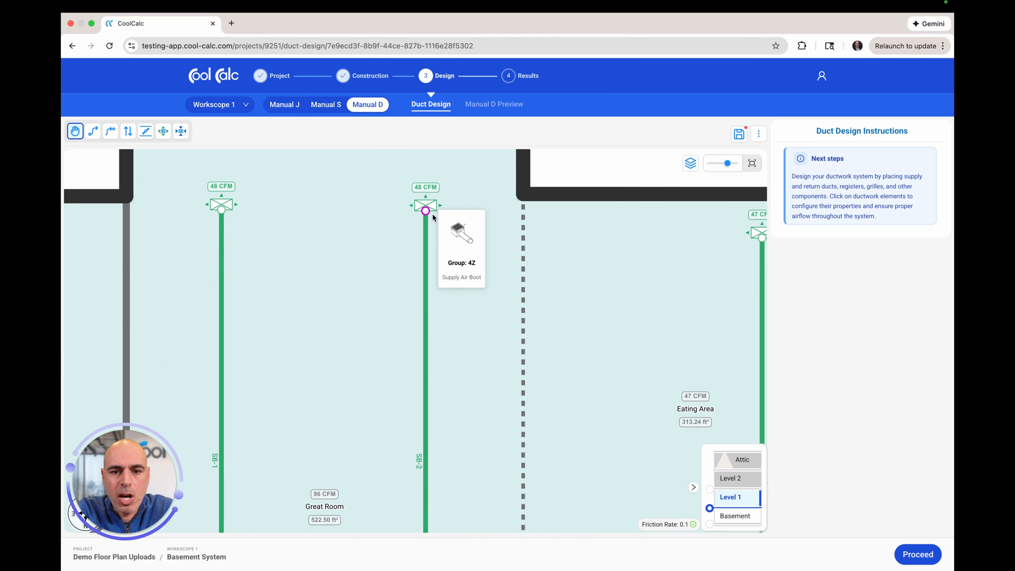
scroll(432, 213, "up", 4)
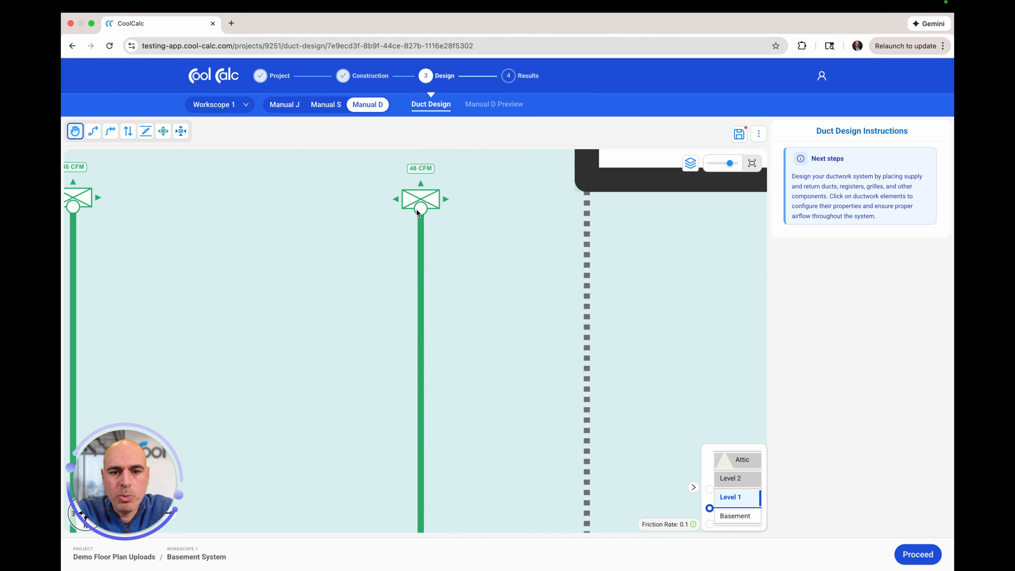
mouse_move(419, 209)
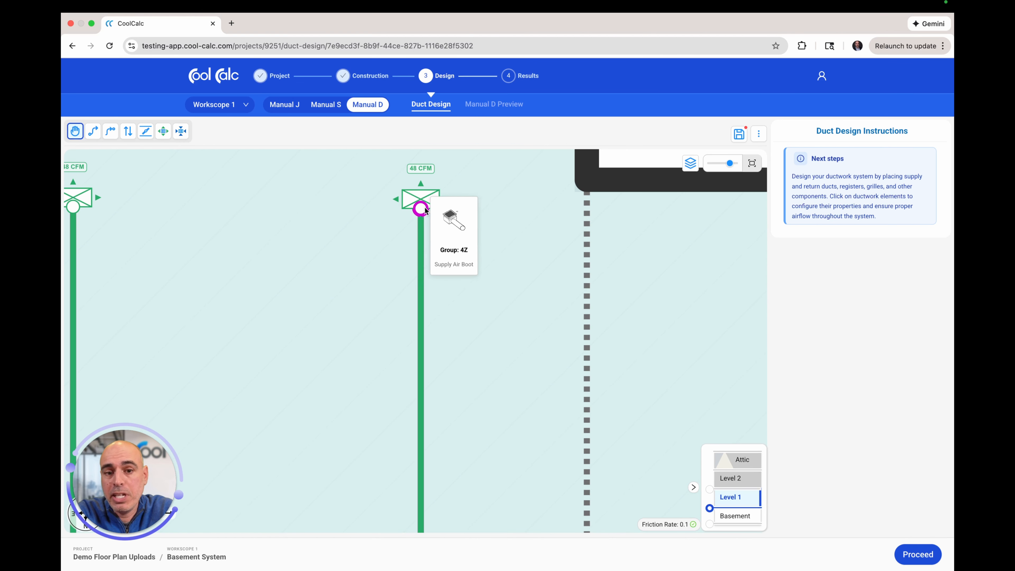
Examine the properties of the Great Room supply branch nearest the Eating Area, including its duct type, shape and takeoff location
left_click(422, 245)
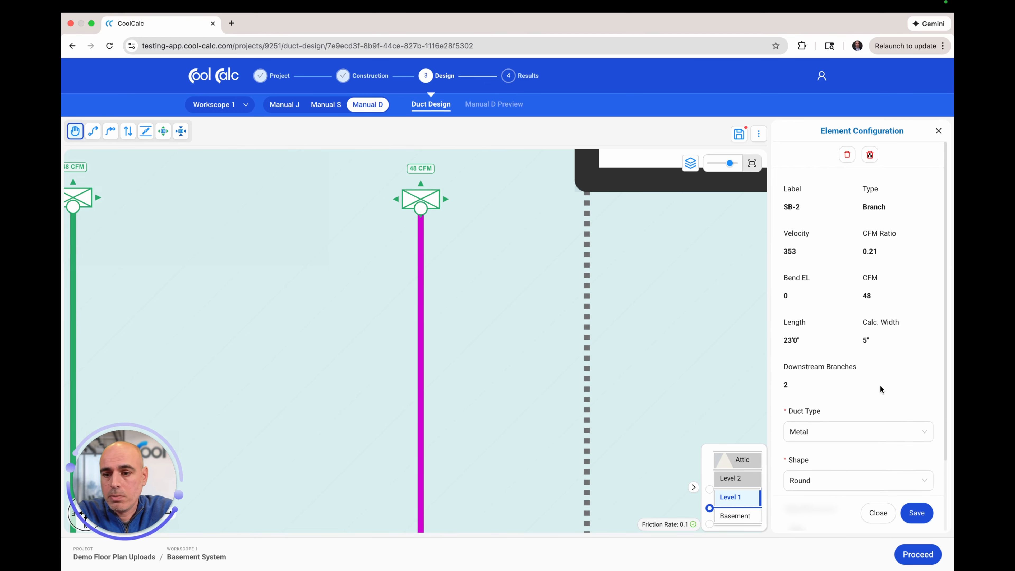
scroll(880, 385, "down", 3)
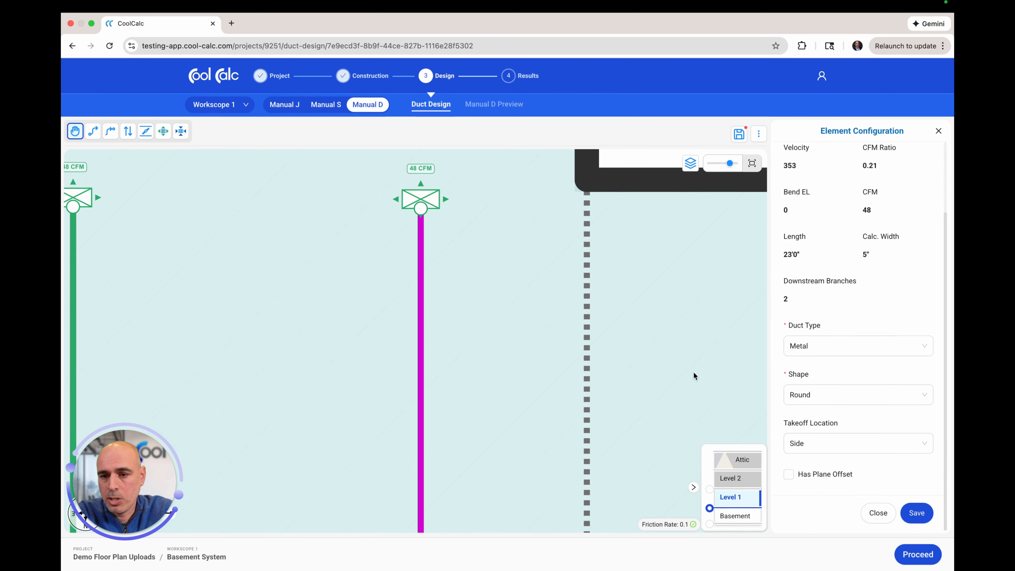
scroll(693, 372, "down", 1)
scroll(693, 376, "down", 2)
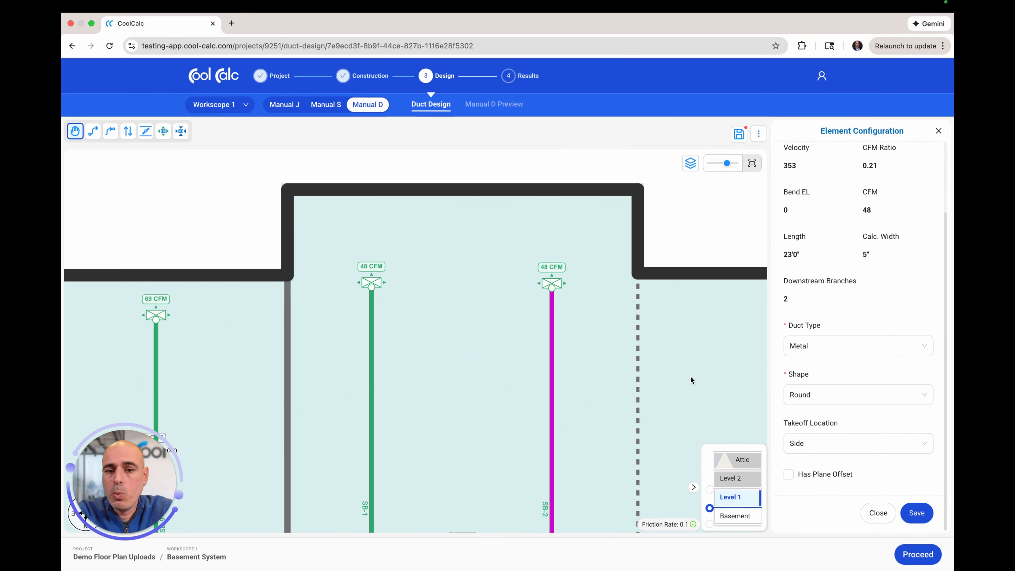
left_click_drag(641, 416, 596, 326)
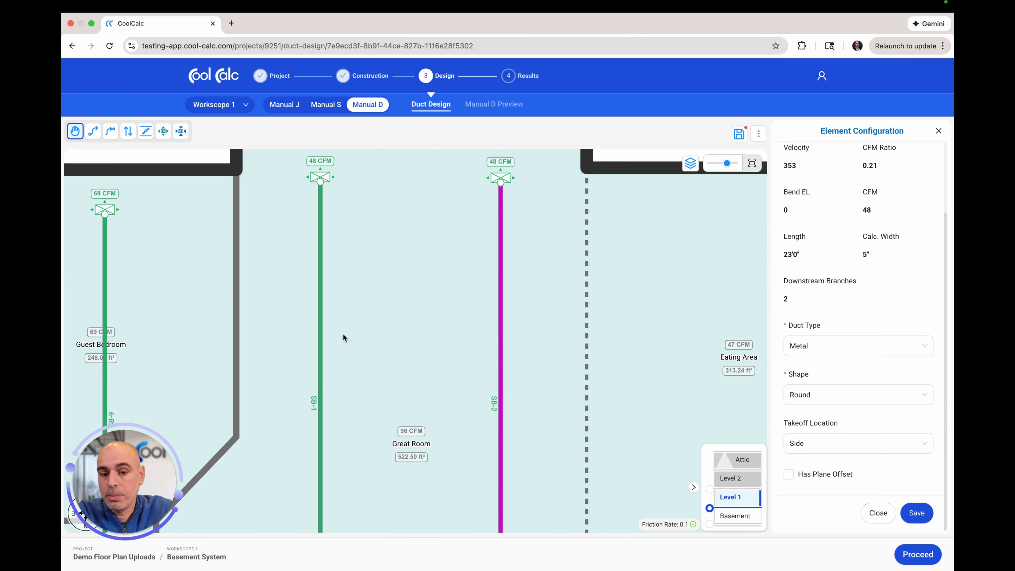
scroll(542, 332, "down", 2)
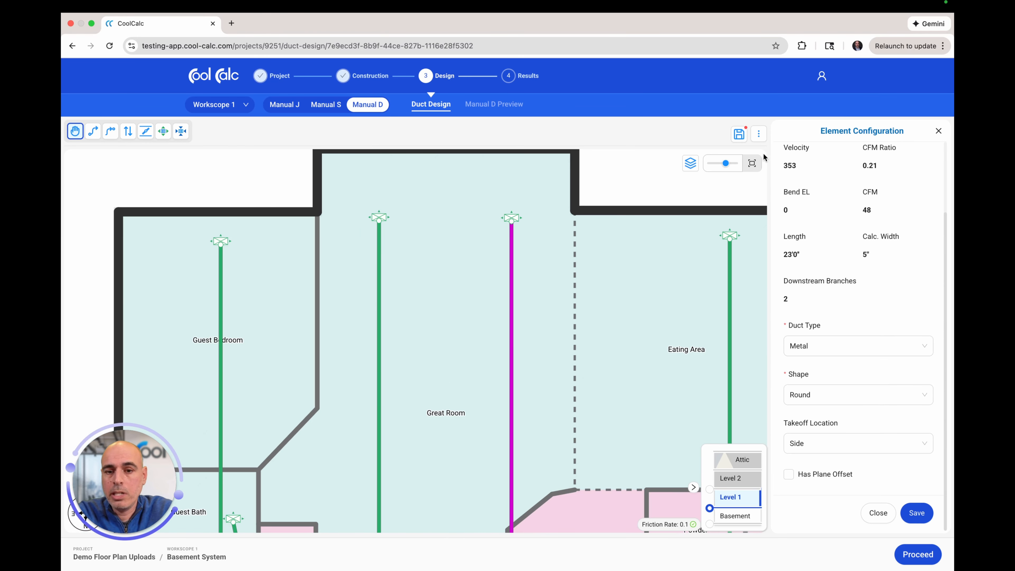
Start a bulk duct configuration and limit it to the Basement and Level 1 by removing Attic and Level 2
left_click(759, 135)
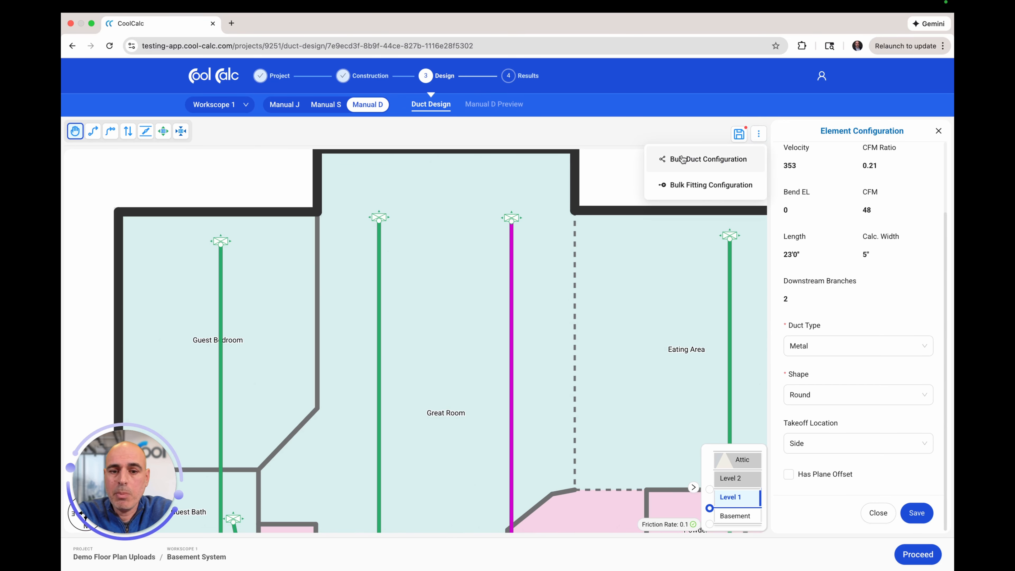
left_click(710, 160)
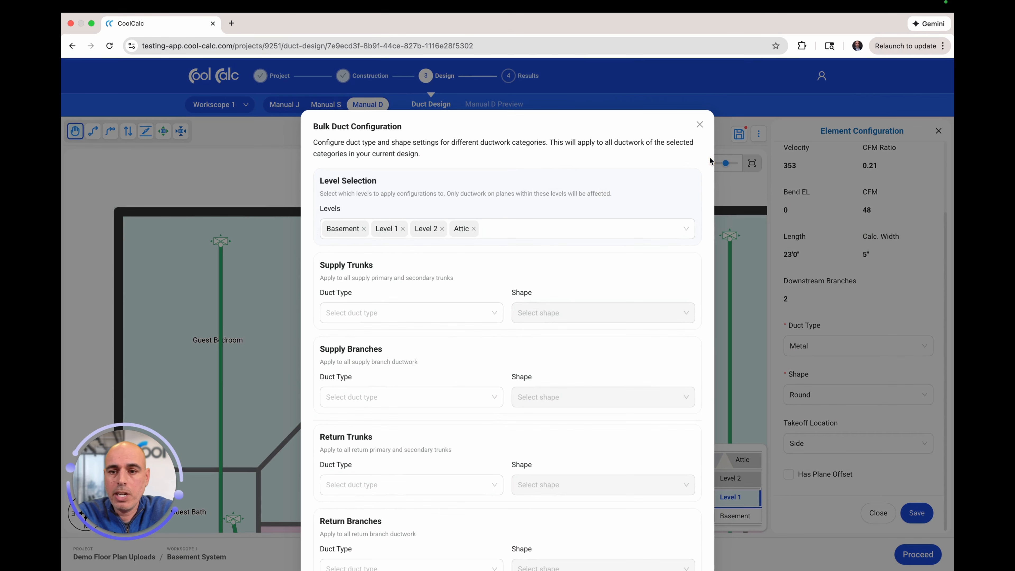
left_click(473, 229)
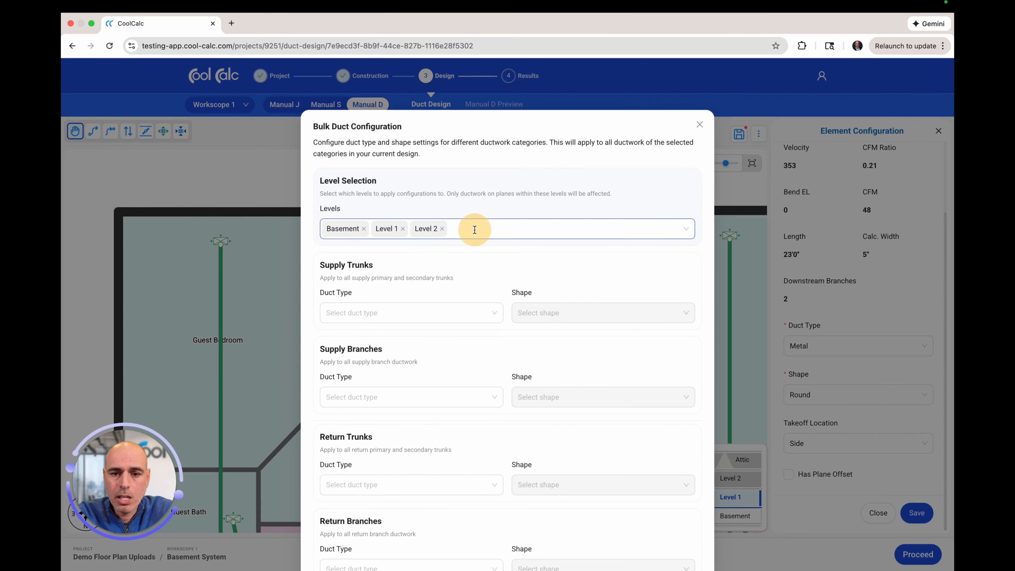
left_click(442, 229)
left_click(488, 327)
scroll(485, 336, "down", 3)
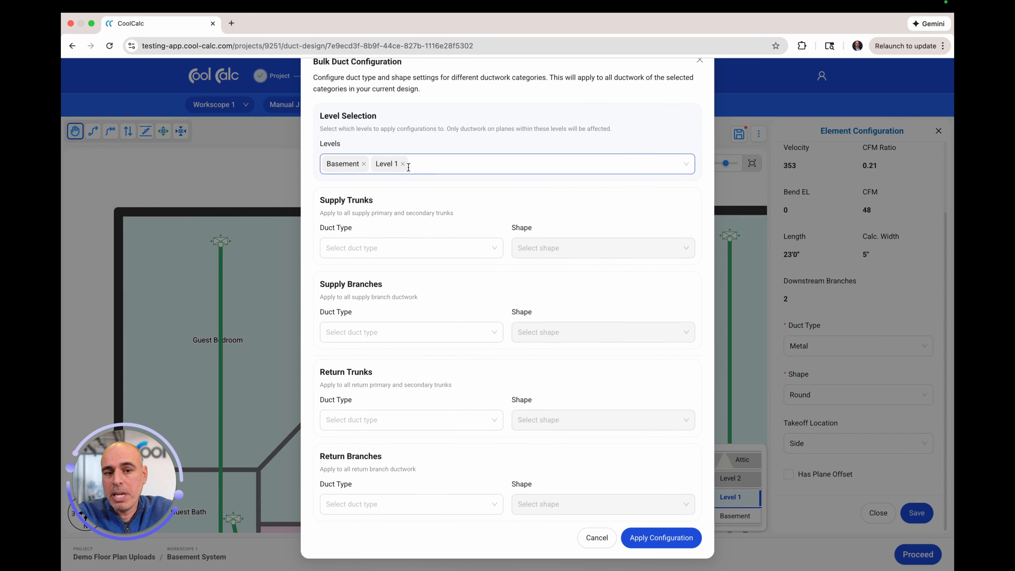
Configure the supply trunks as rectangular metal and the supply branches as round flex
left_click(394, 253)
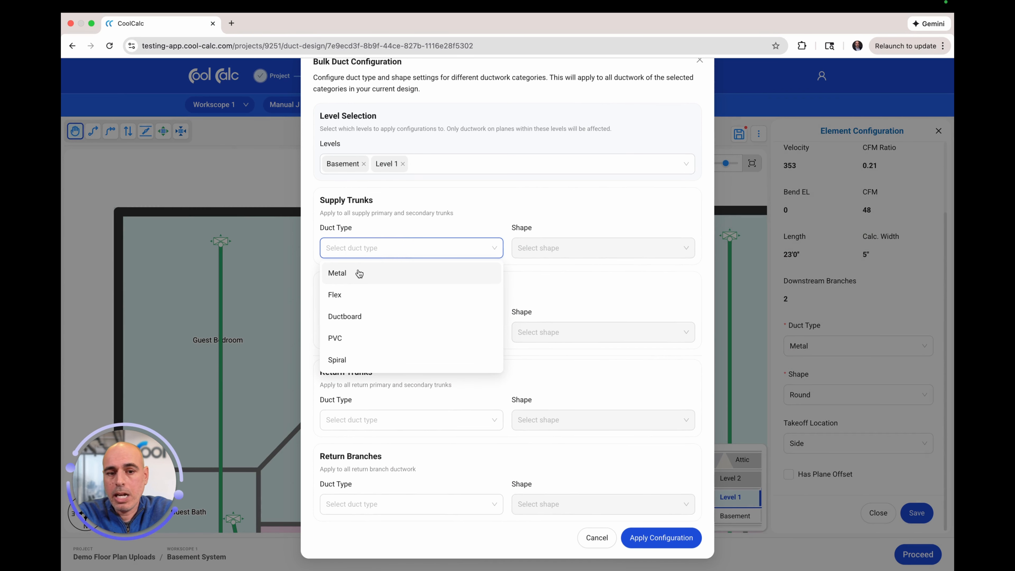
left_click(348, 276)
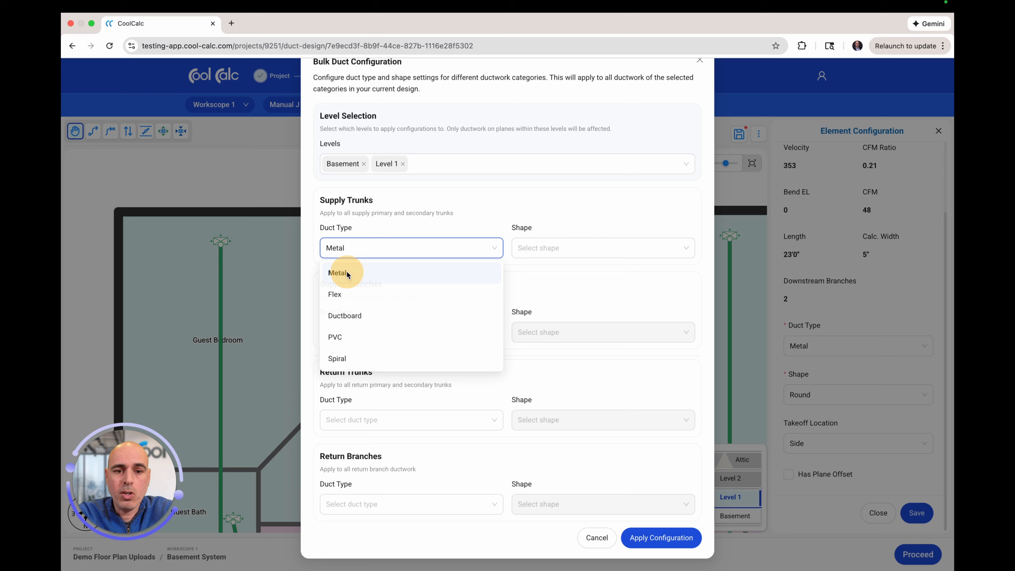
left_click(560, 248)
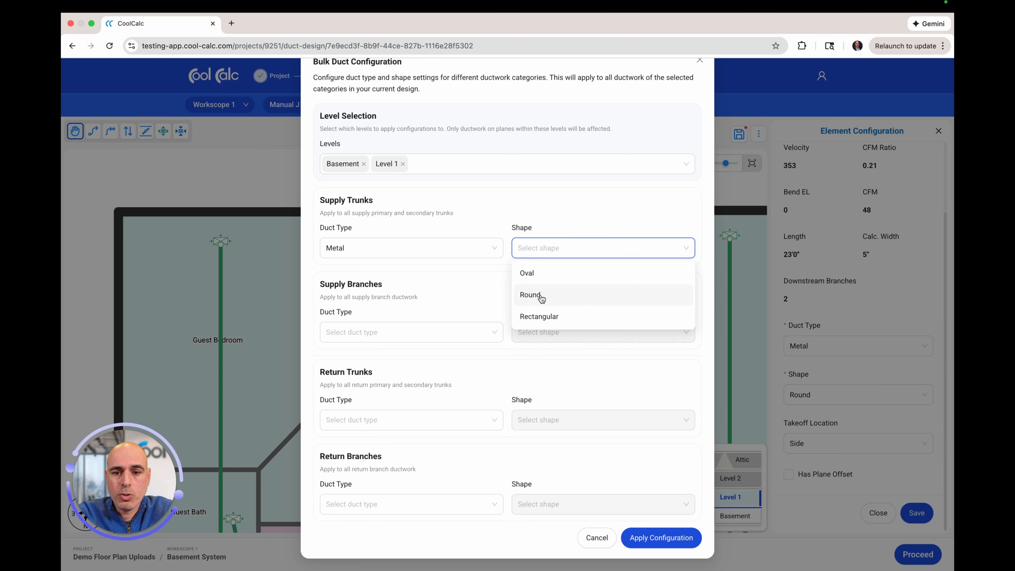
left_click(537, 318)
left_click(437, 331)
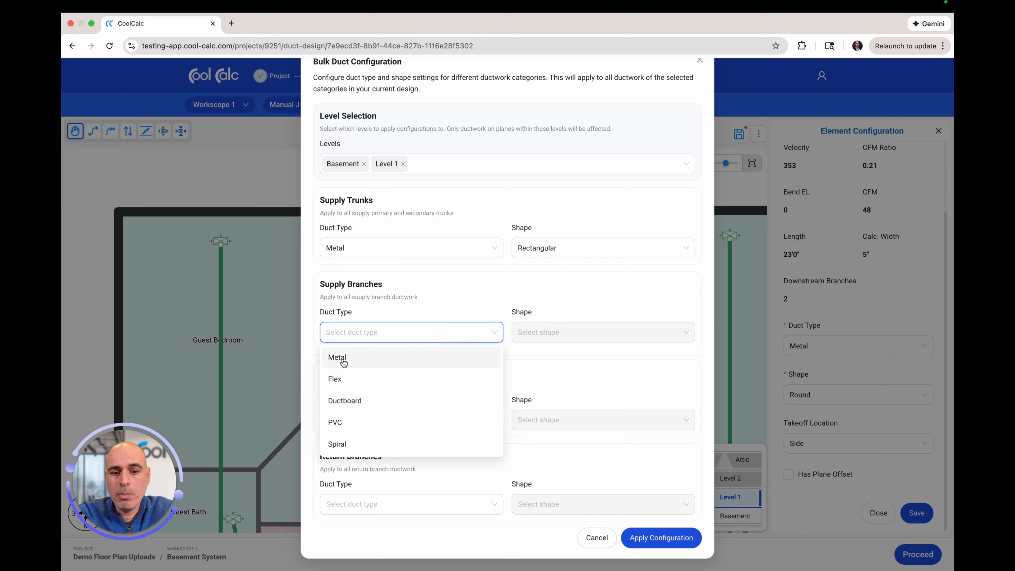
left_click(531, 334)
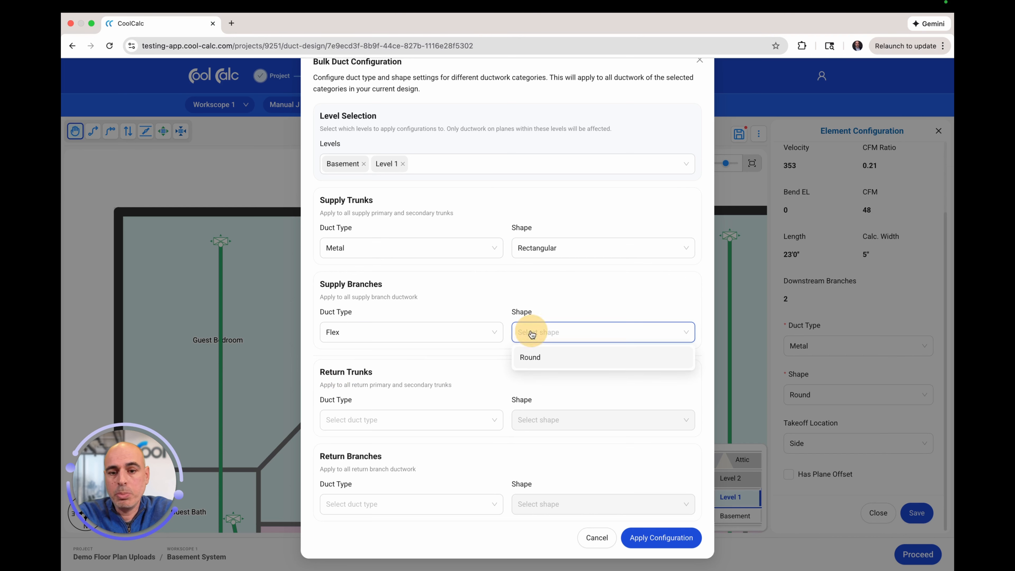
left_click(530, 356)
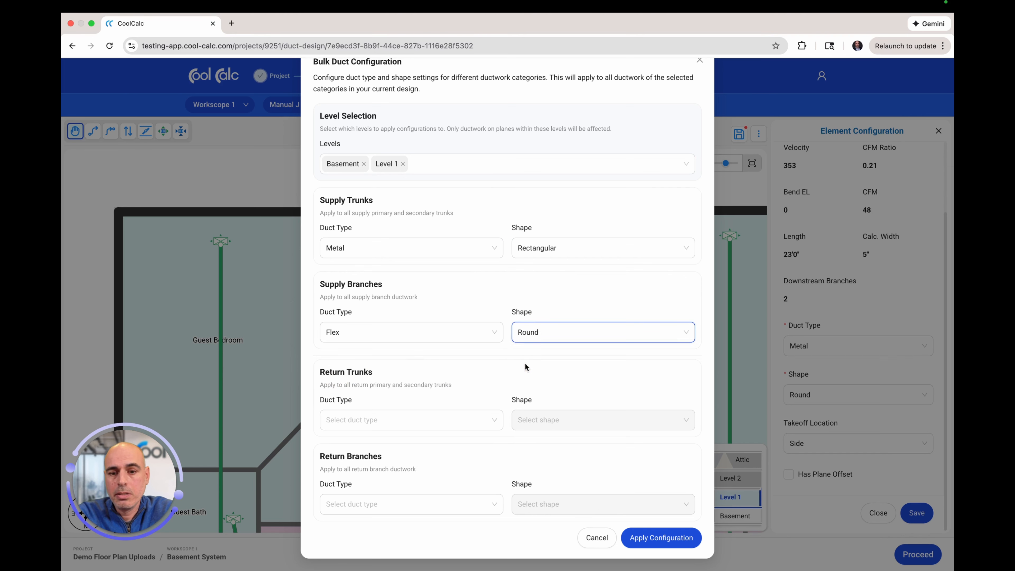
Configure the return trunks and return branches as rectangular metal, and apply the bulk duct configuration
left_click(463, 420)
left_click(372, 440)
left_click(537, 420)
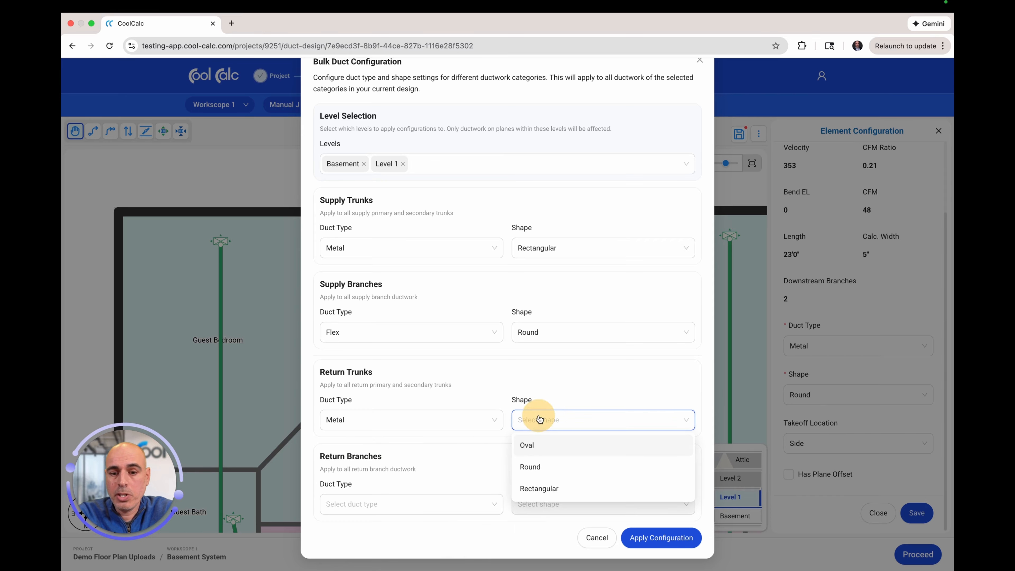
left_click(538, 486)
left_click(454, 505)
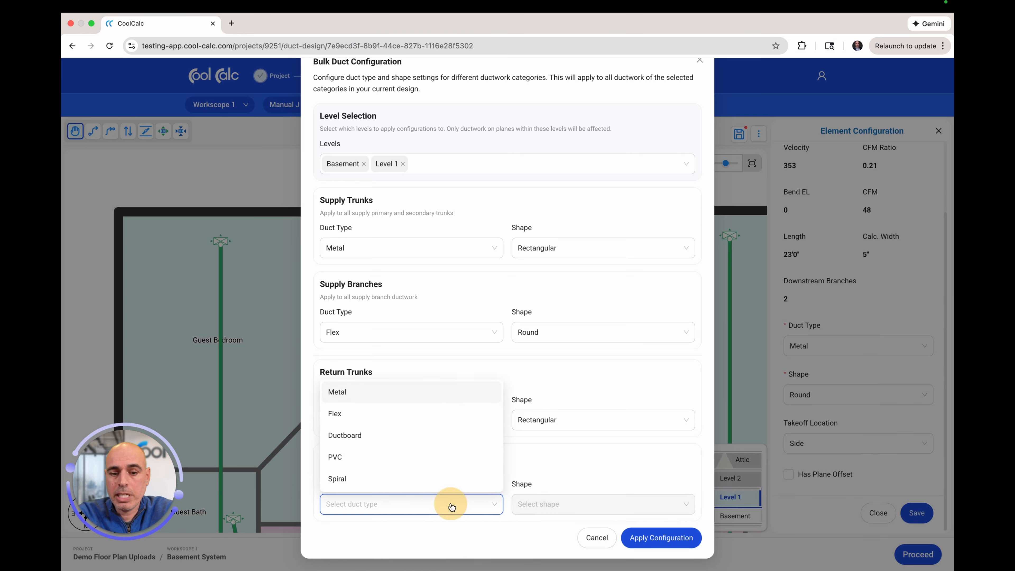
left_click(363, 397)
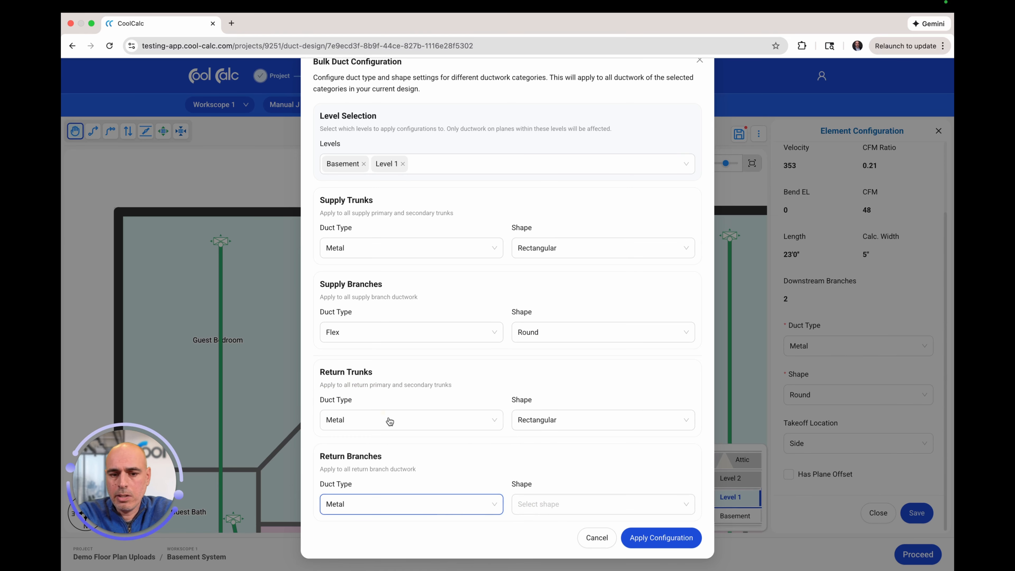
left_click(551, 505)
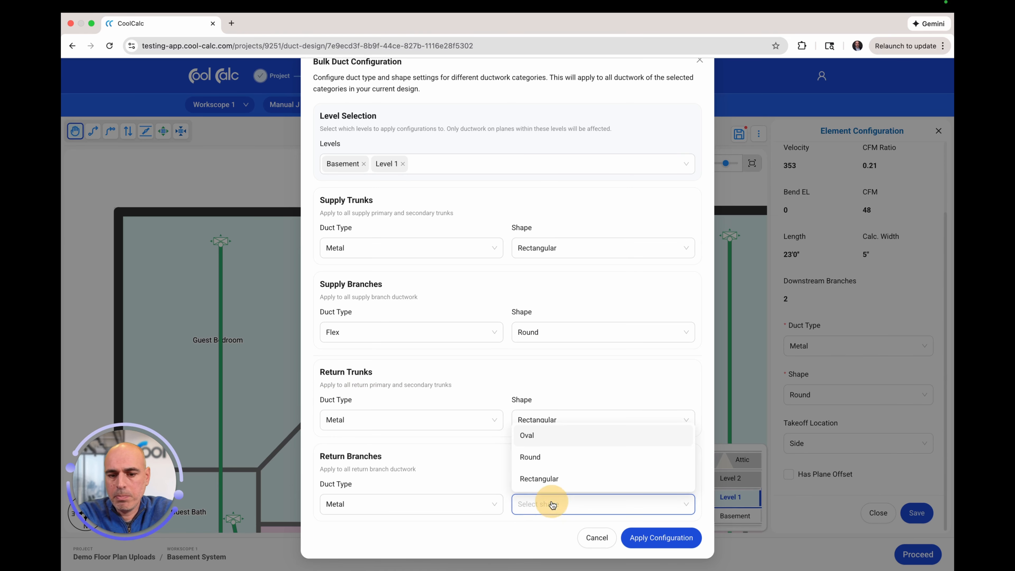
left_click(542, 479)
left_click(661, 538)
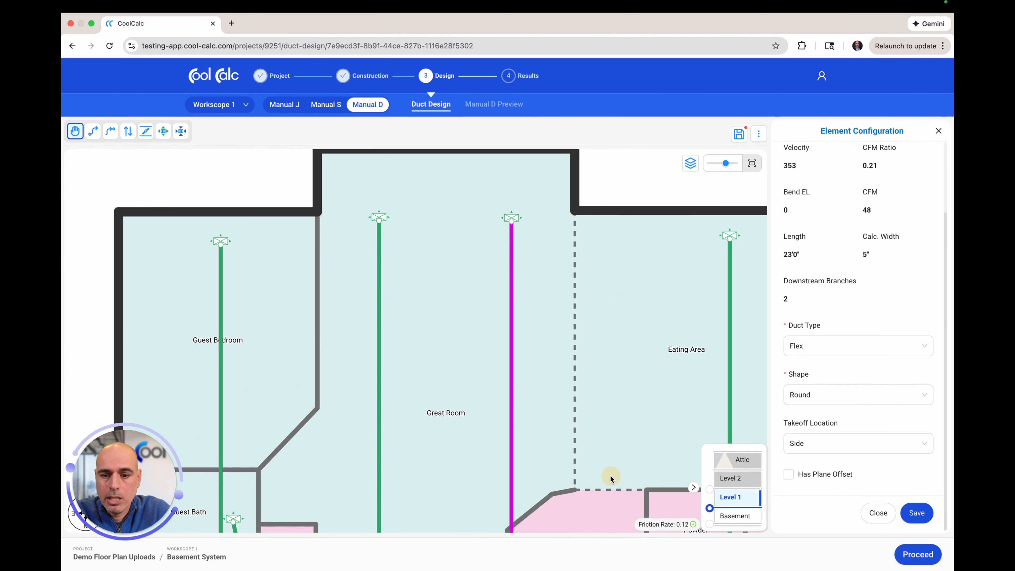
left_click_drag(610, 475, 586, 283)
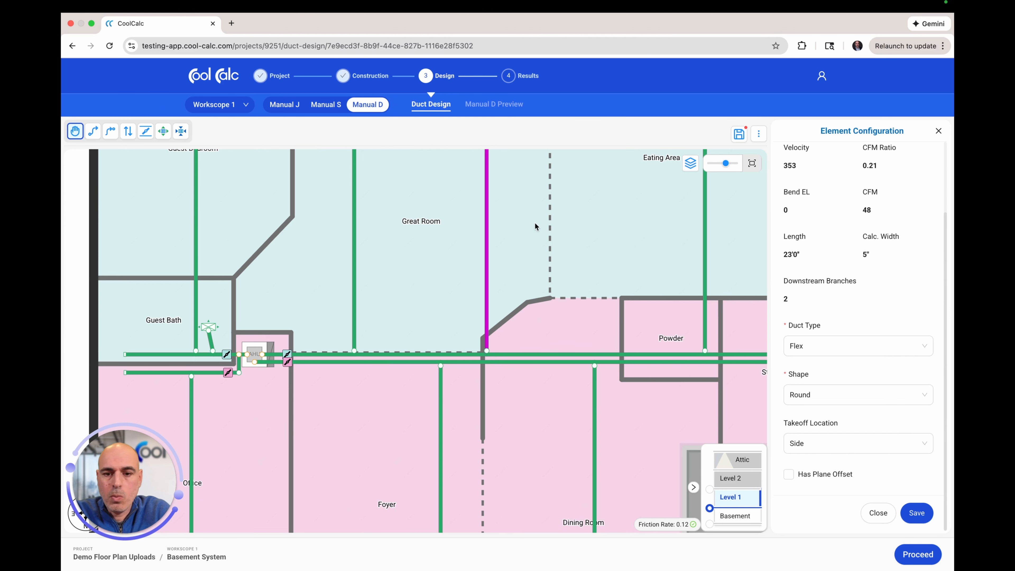
left_click_drag(535, 227, 511, 362)
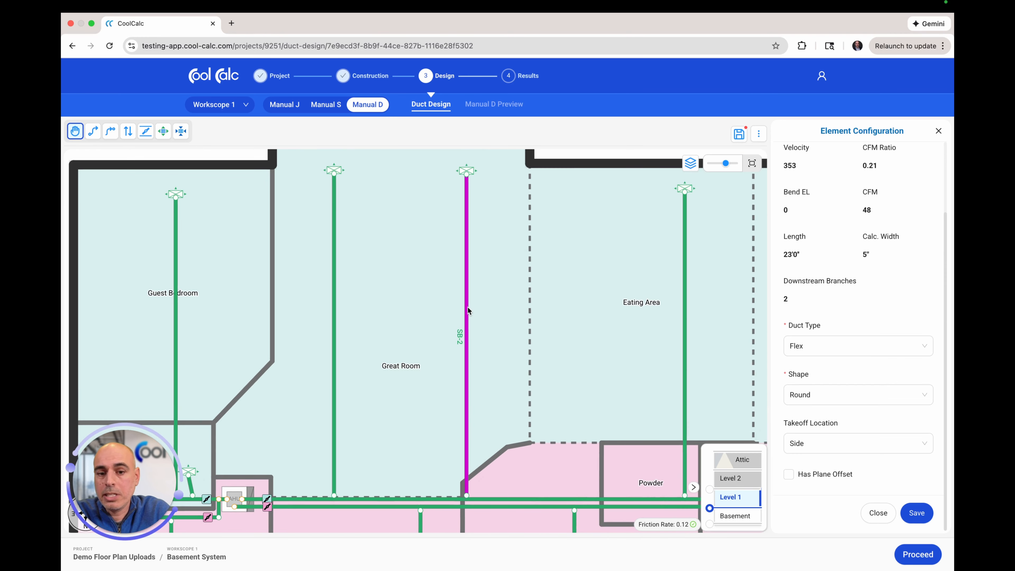
mouse_move(468, 309)
left_mouse_down()
mouse_move(612, 297)
mouse_move(401, 302)
mouse_move(474, 302)
mouse_move(467, 305)
left_mouse_up()
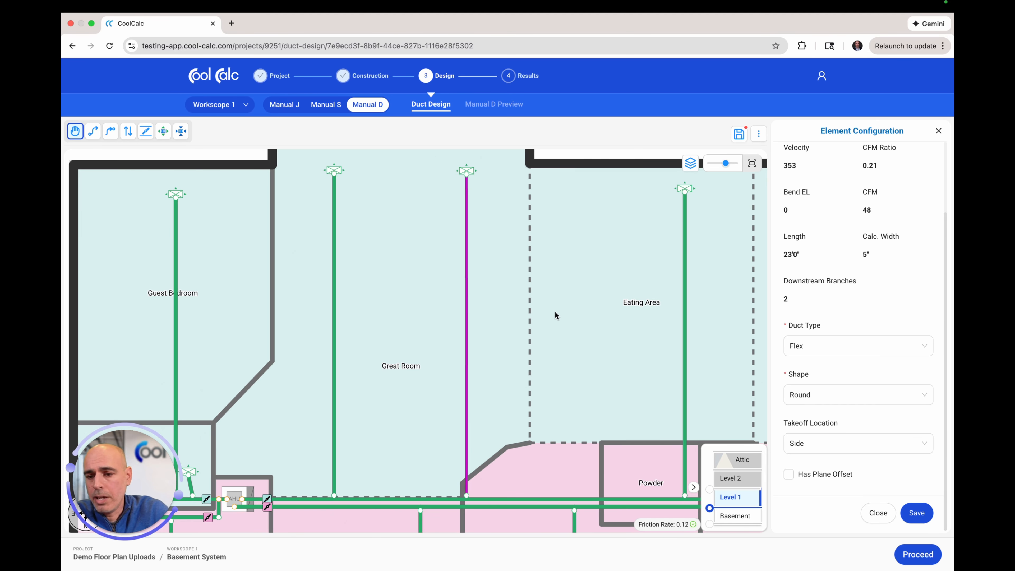
left_click(585, 335)
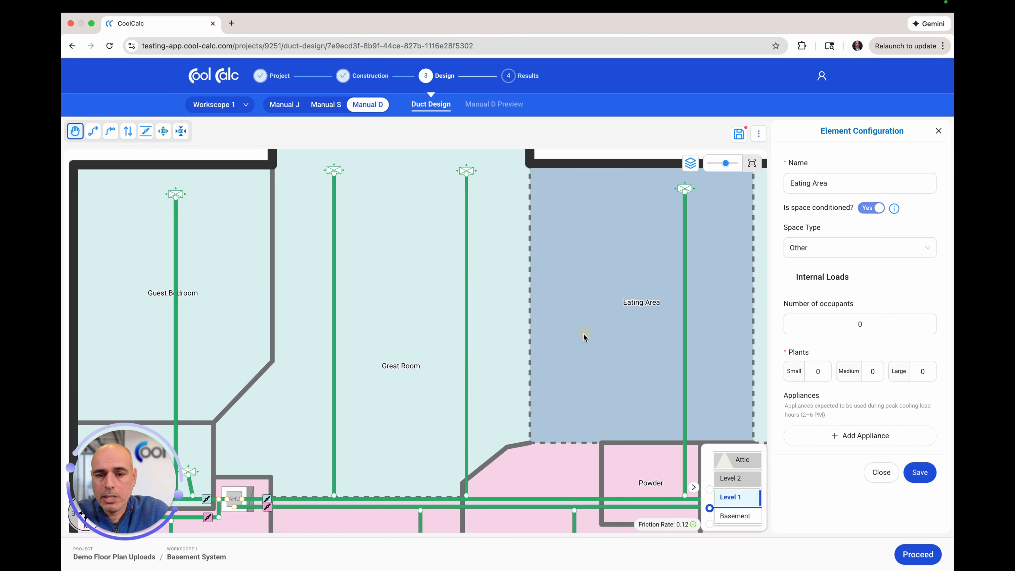
left_click_drag(580, 336, 652, 214)
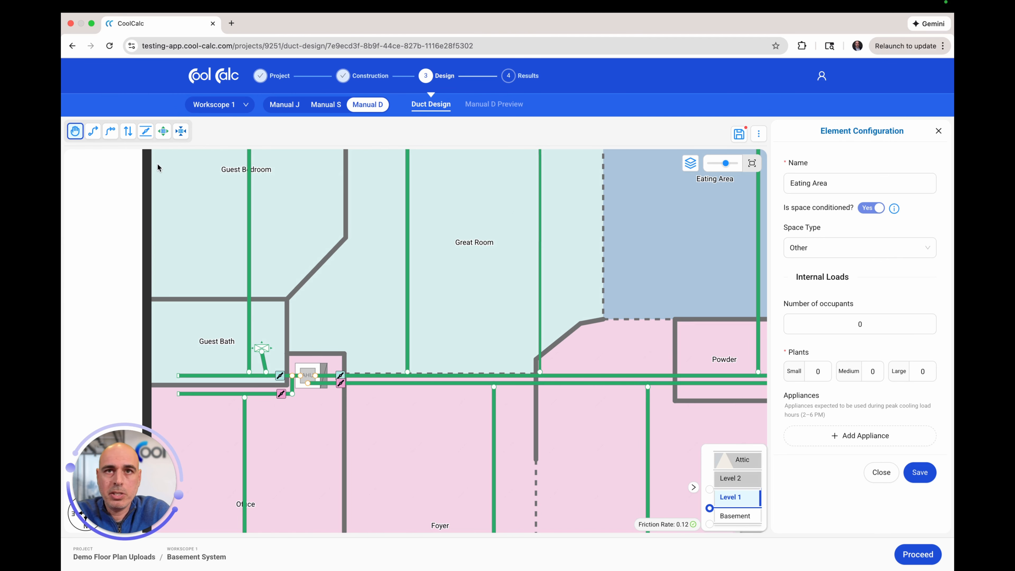
Place two floor return registers near the air handler closet, one in the Great Room and one in the Office
left_click(164, 132)
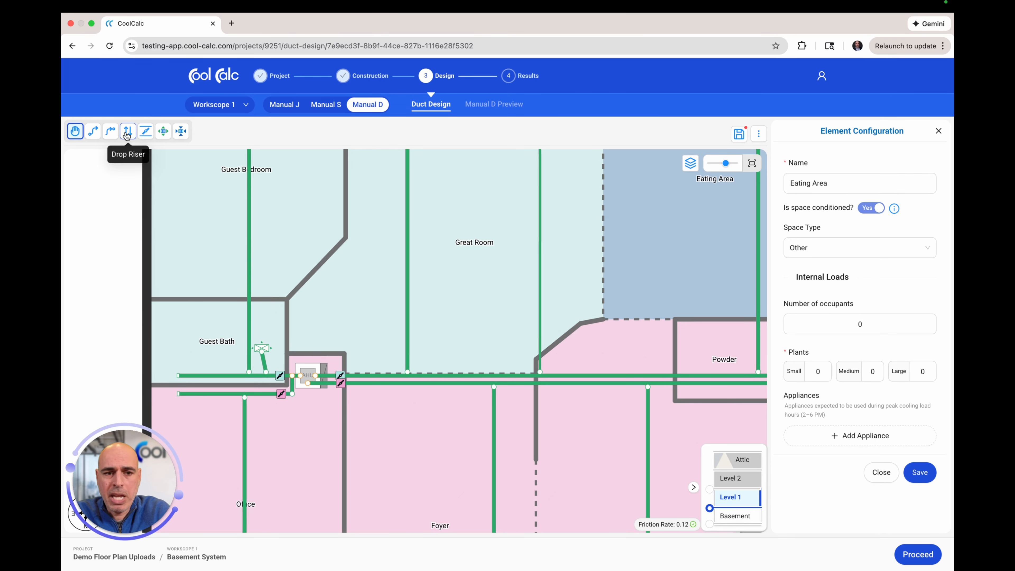
mouse_move(181, 131)
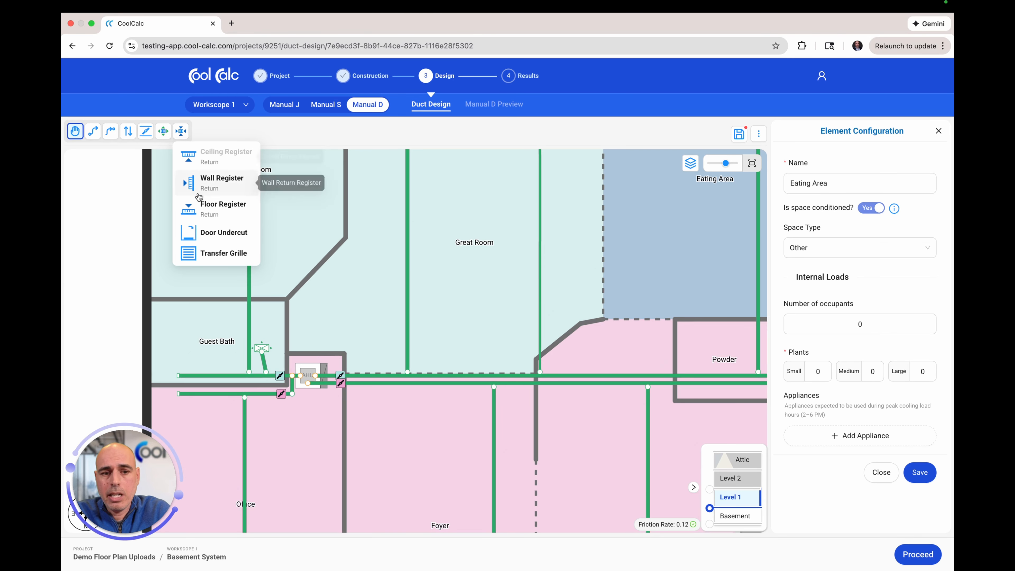
left_click(201, 209)
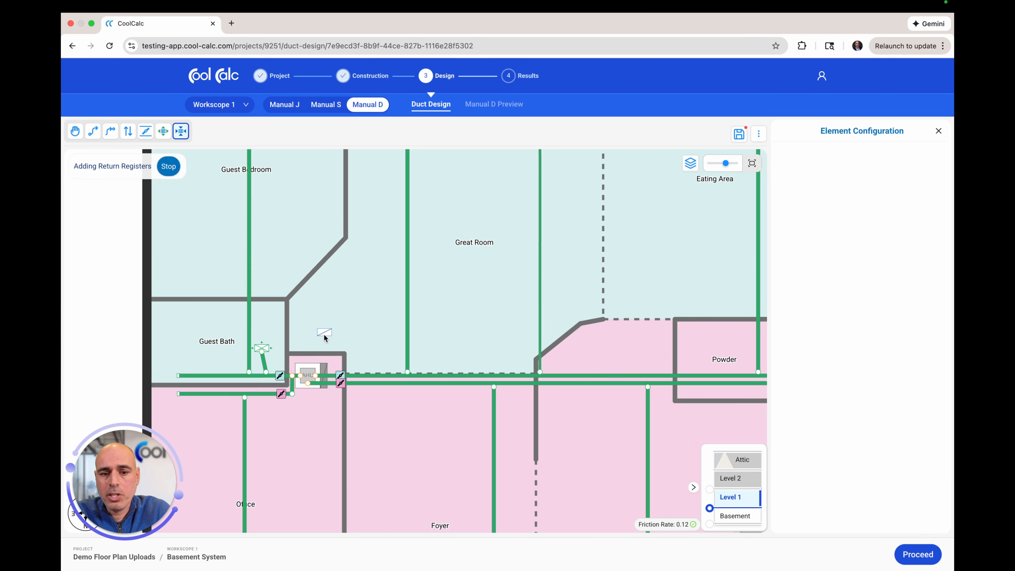
left_click(327, 339)
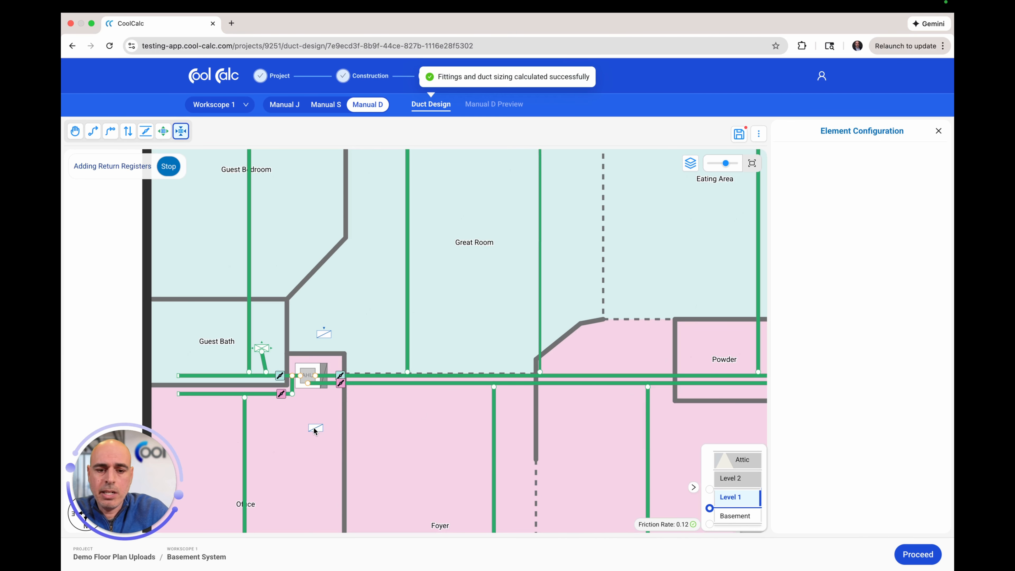
left_click(317, 419)
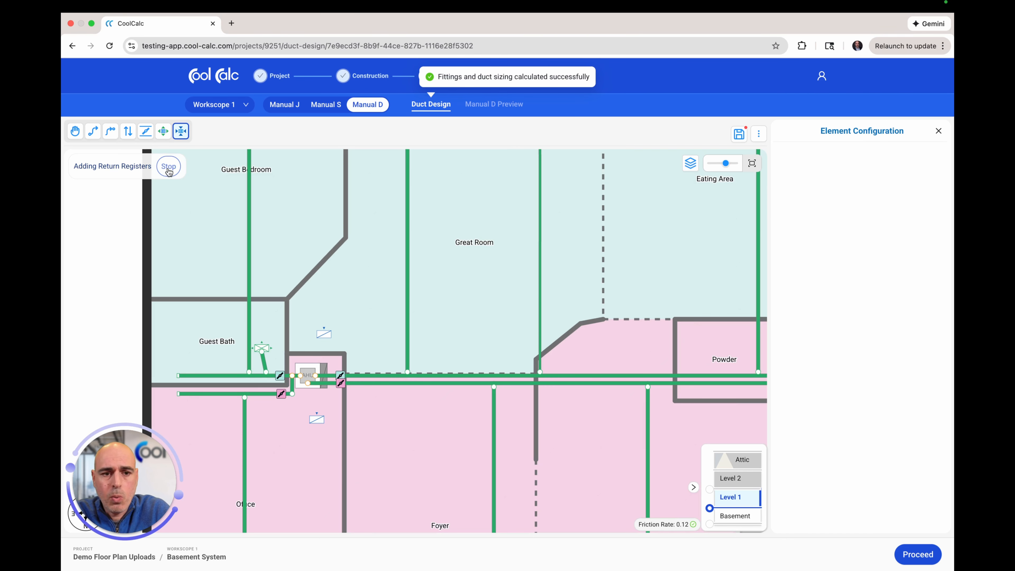
left_click(168, 167)
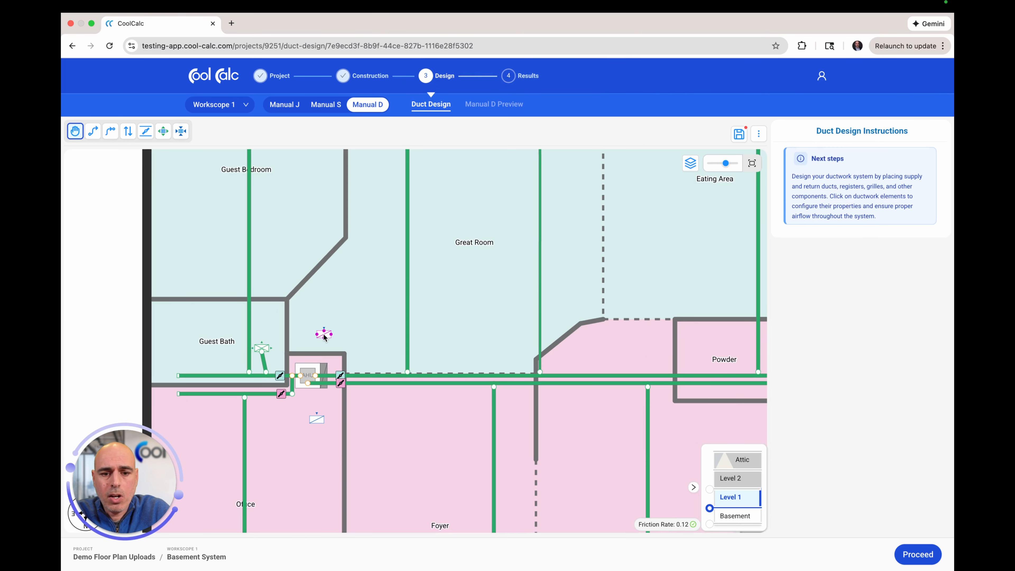
Draw a return duct from the air handler's return plenum to the floor return register in the Great Room
left_click(111, 132)
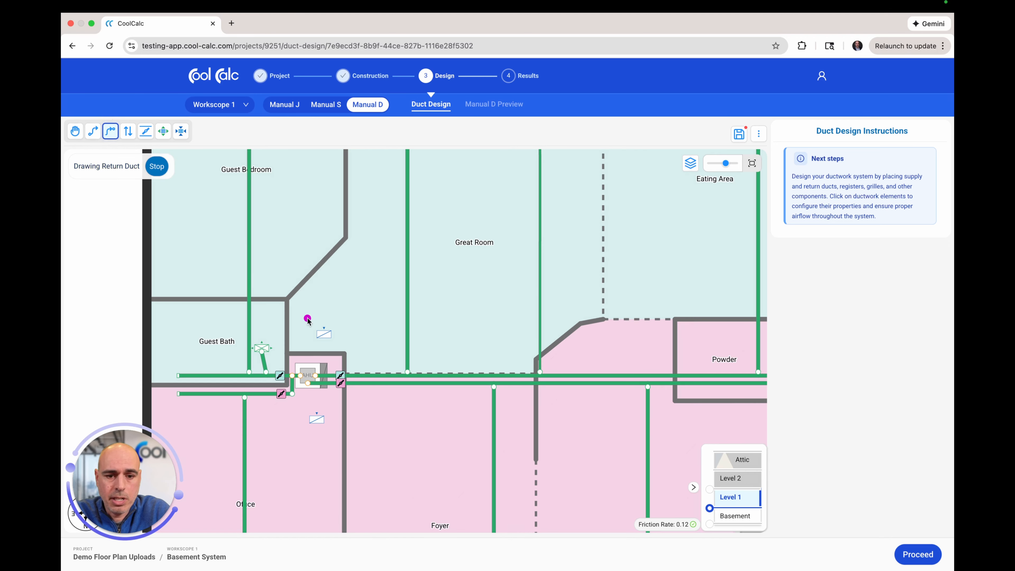
left_click(327, 365)
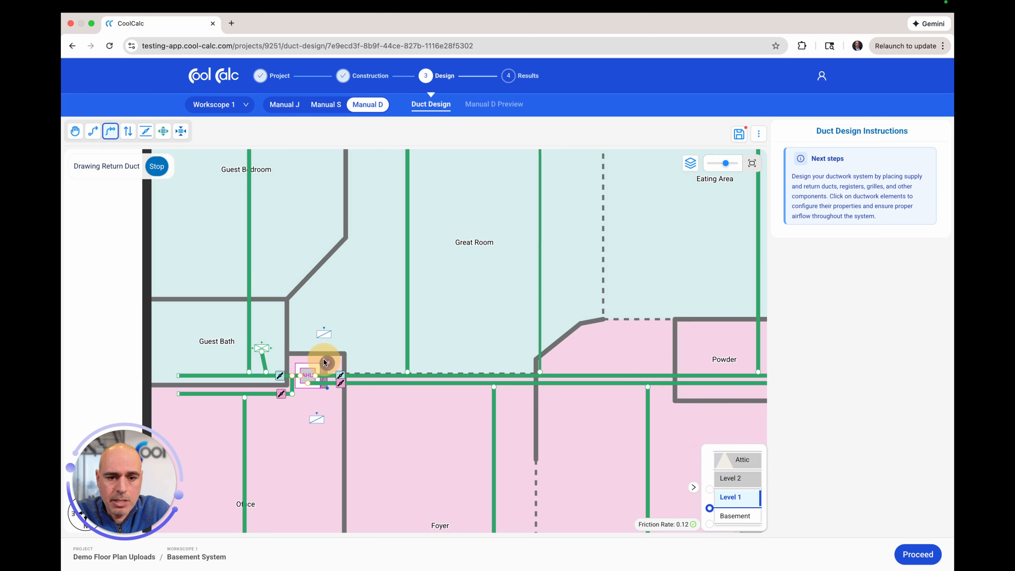
left_click(324, 337)
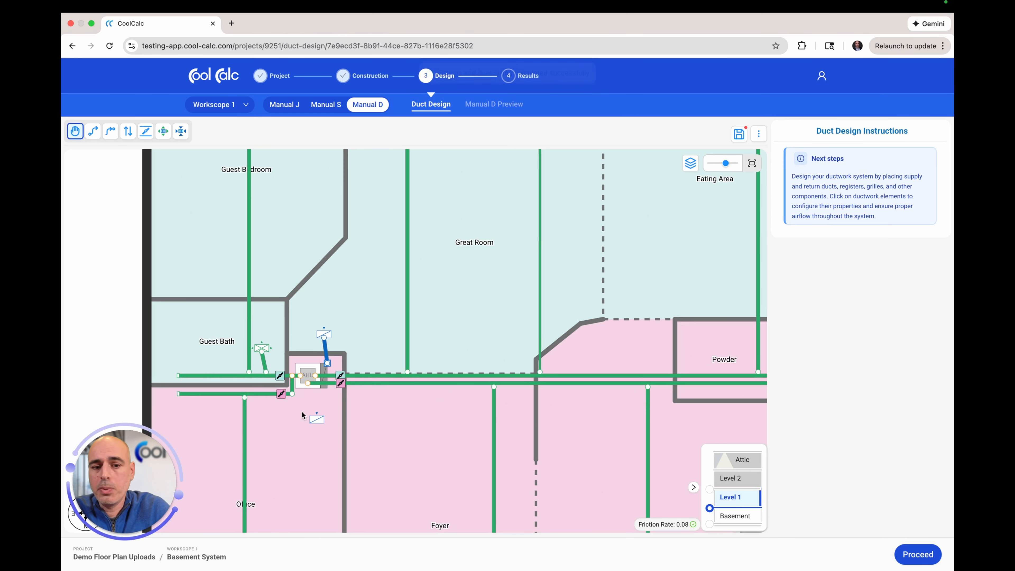
scroll(320, 405, "up", 1)
scroll(320, 405, "up", 1)
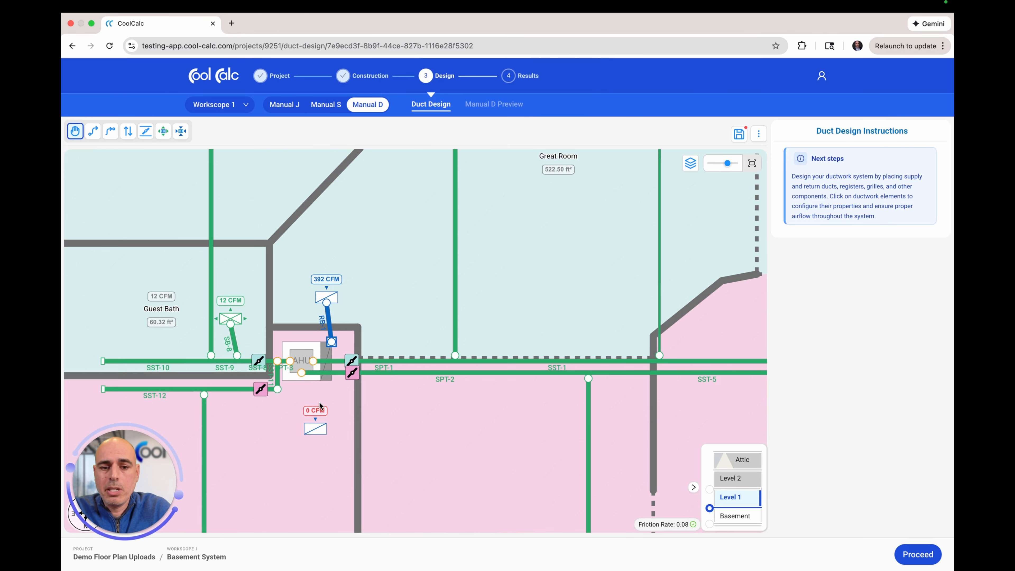
Examine the return air paths linking the Great Room's floor return register to the supply registers in the surrounding rooms
scroll(372, 333, "up", 1)
mouse_move(327, 344)
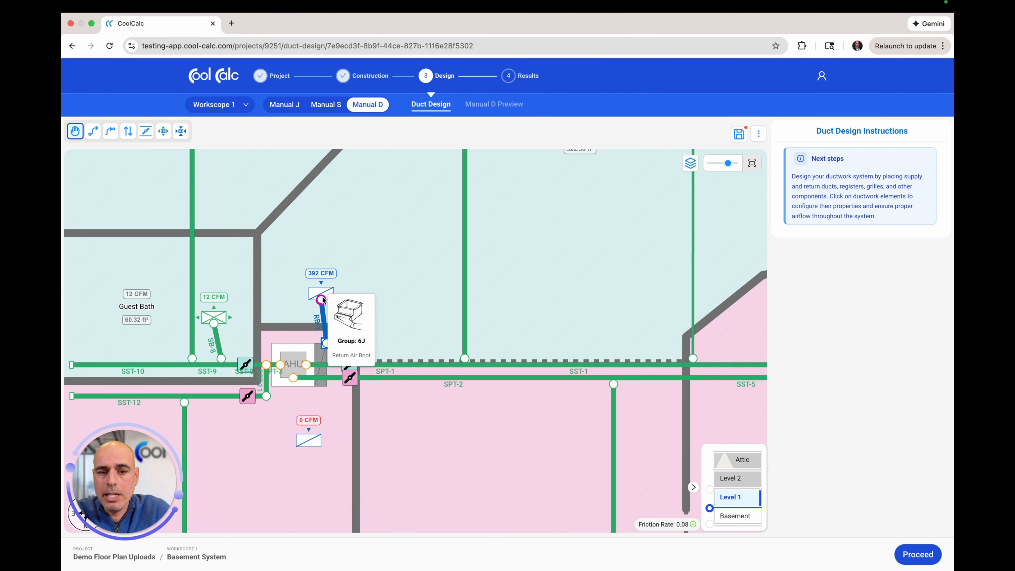
mouse_move(324, 295)
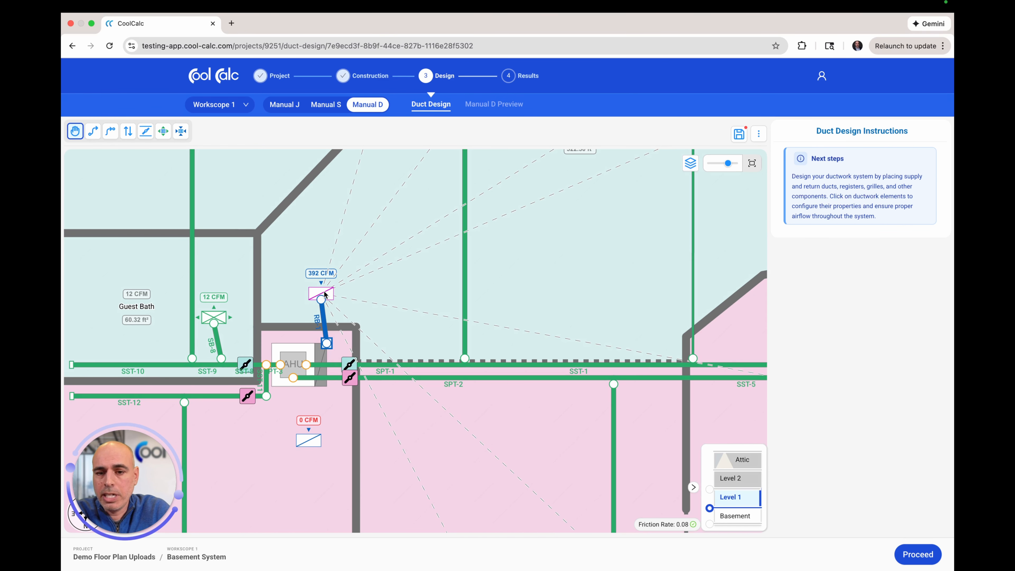
scroll(324, 294, "down", 5)
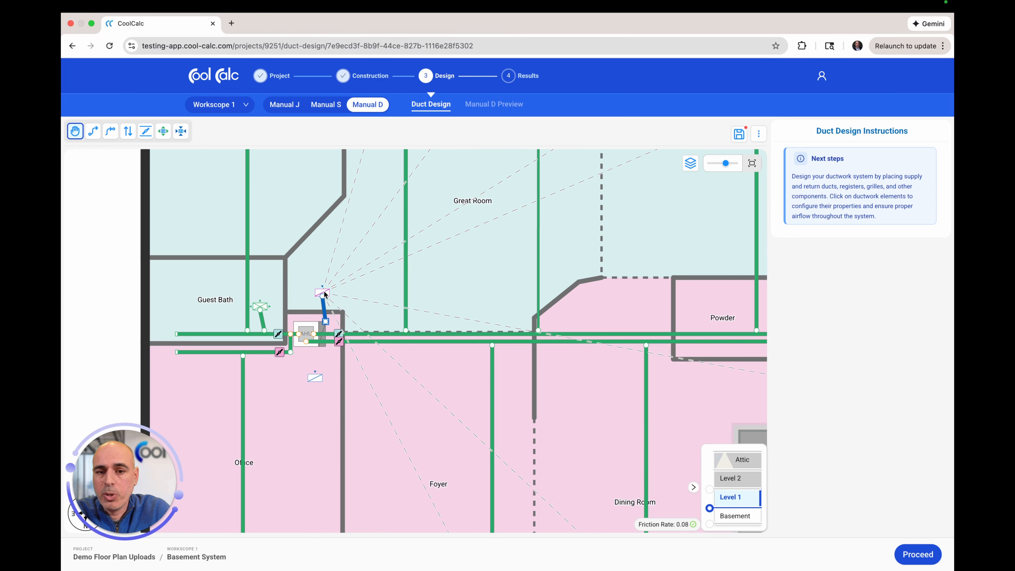
left_click_drag(354, 265, 333, 378)
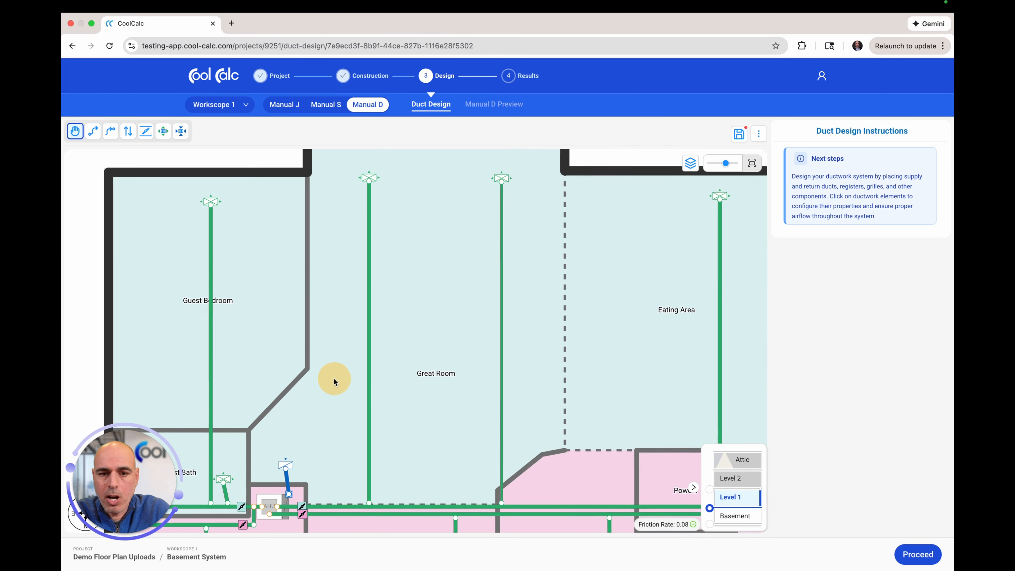
left_click(284, 464)
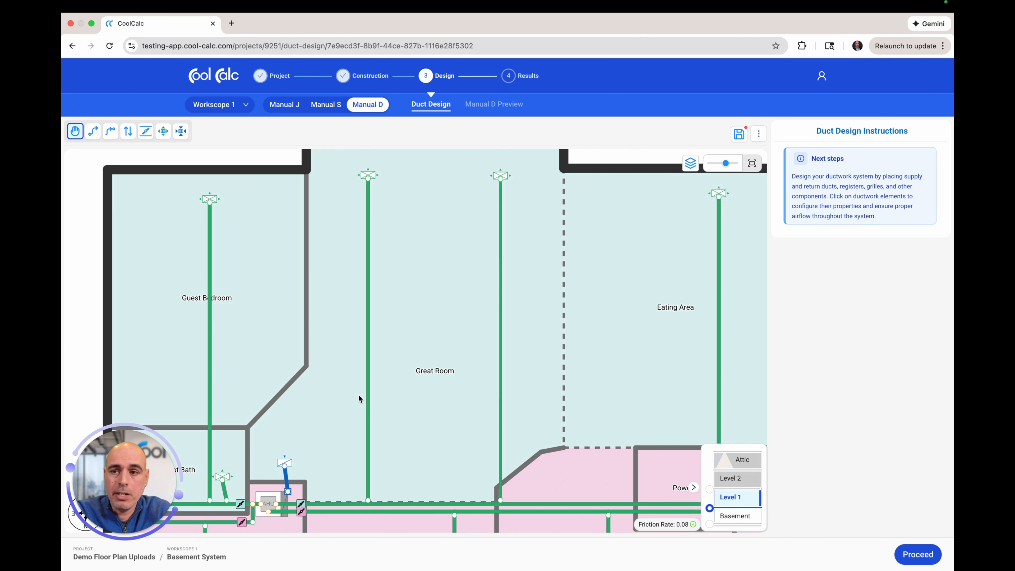
left_click(285, 463)
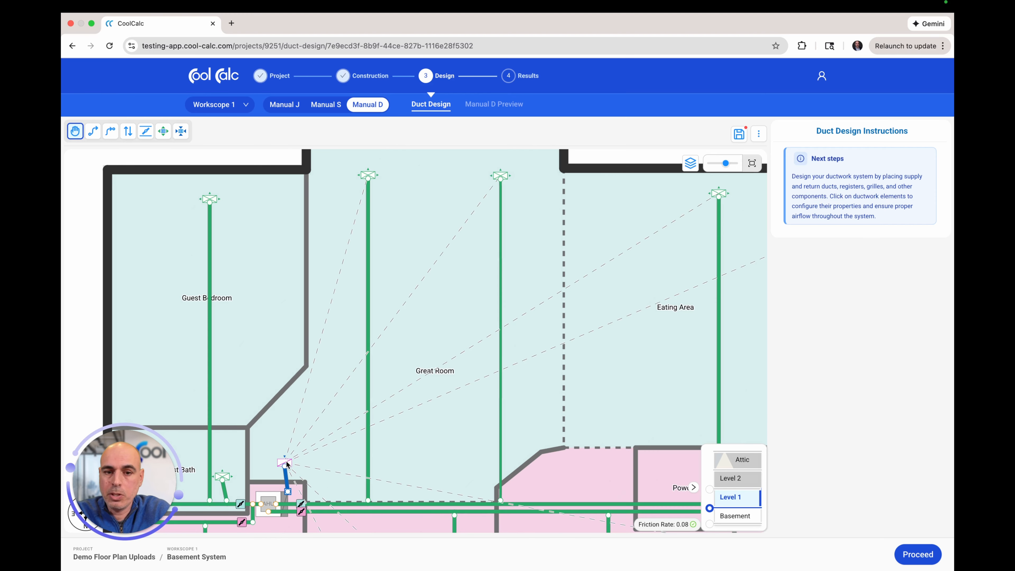
left_click_drag(437, 363, 420, 177)
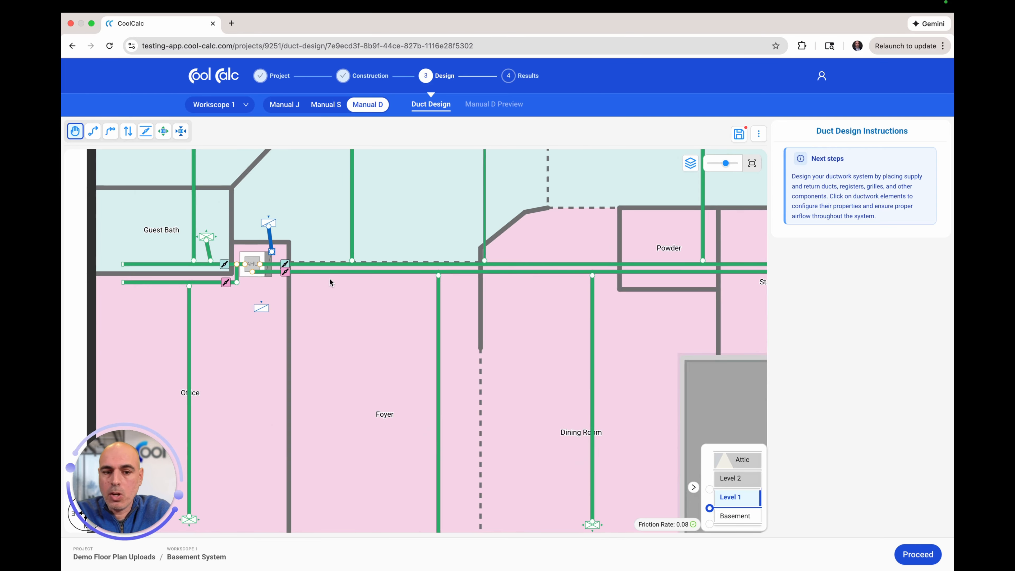
left_click_drag(398, 186, 408, 274)
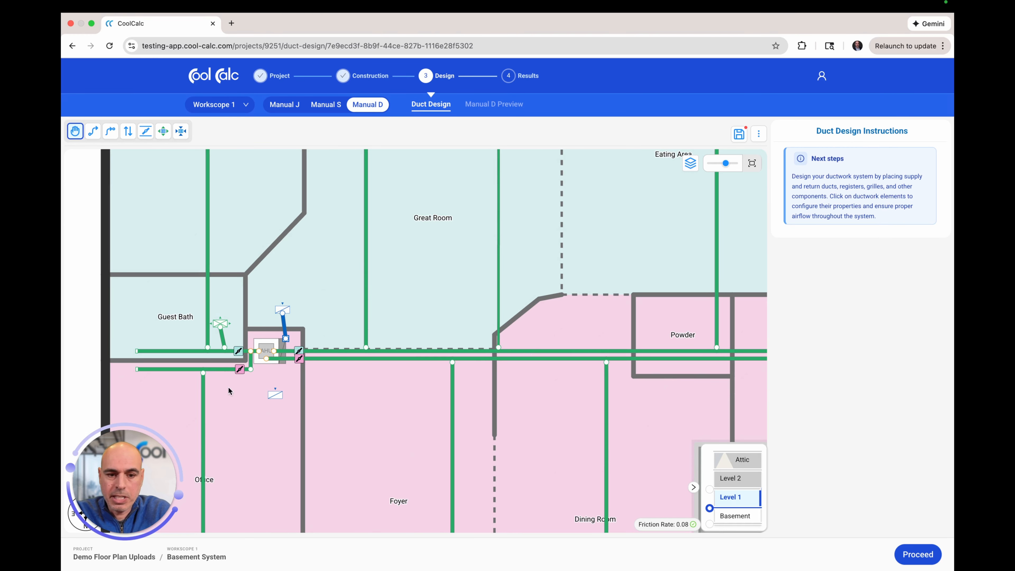
left_click_drag(345, 252, 386, 360)
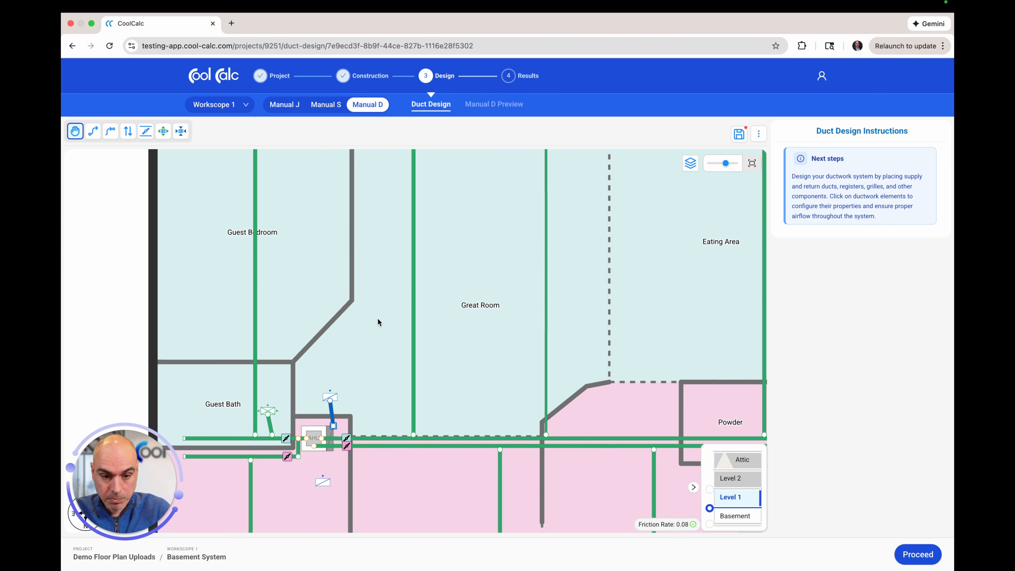
left_click_drag(379, 308, 380, 341)
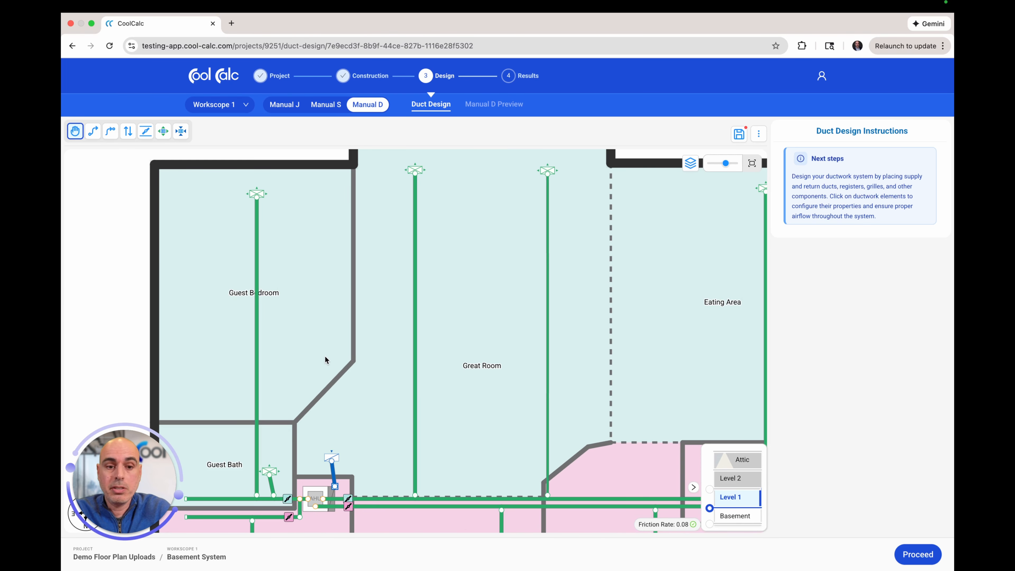
Place a transfer grille on the diagonal wall between the Guest Bedroom and the Great Room
left_click(165, 133)
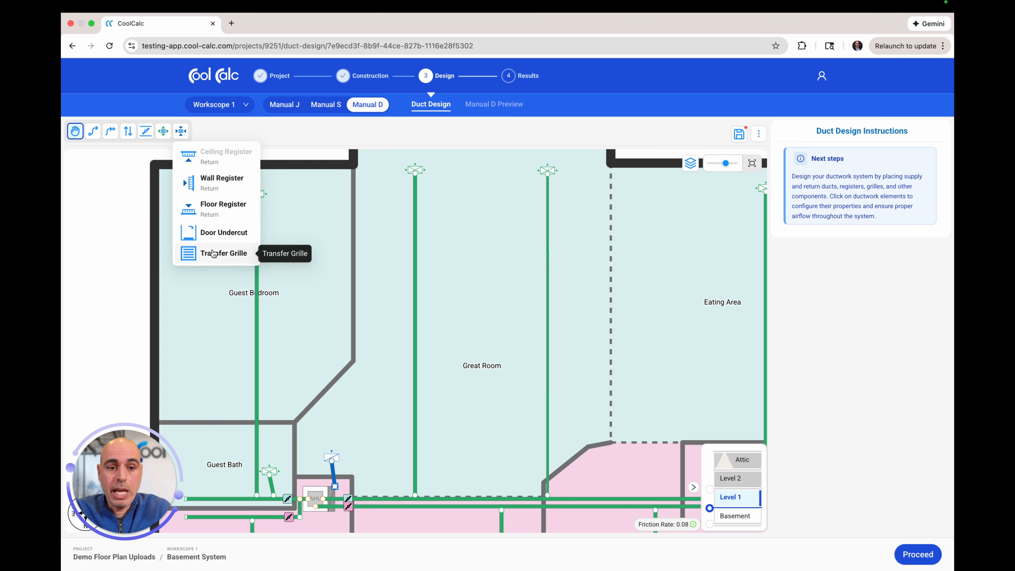
left_click(213, 253)
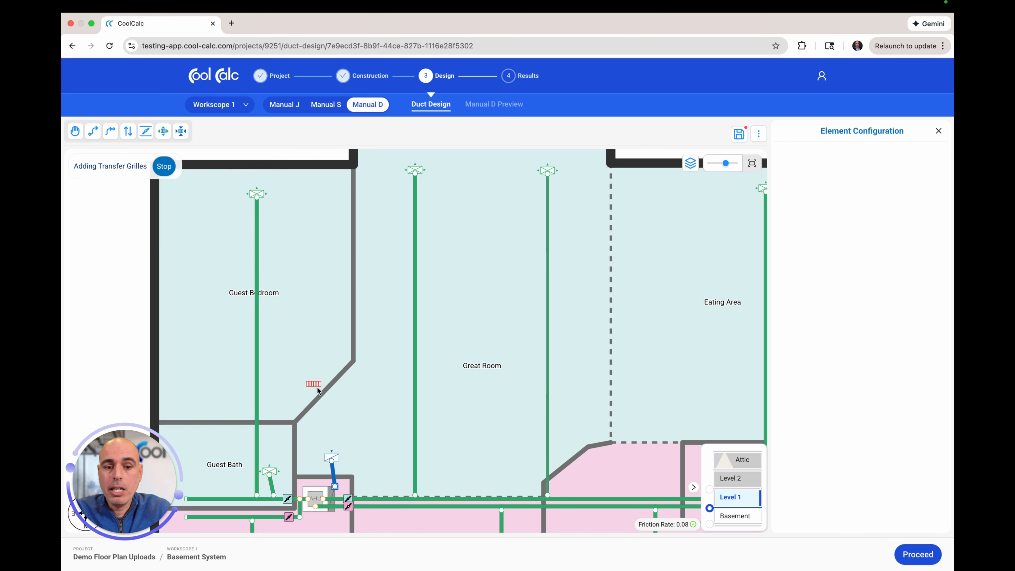
left_click(321, 395)
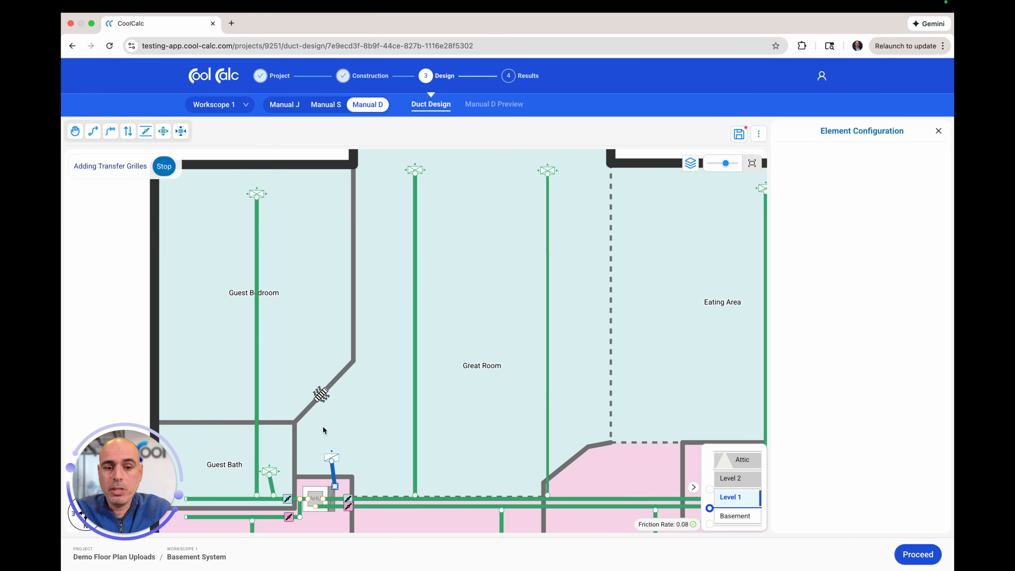
left_click(164, 166)
mouse_move(335, 459)
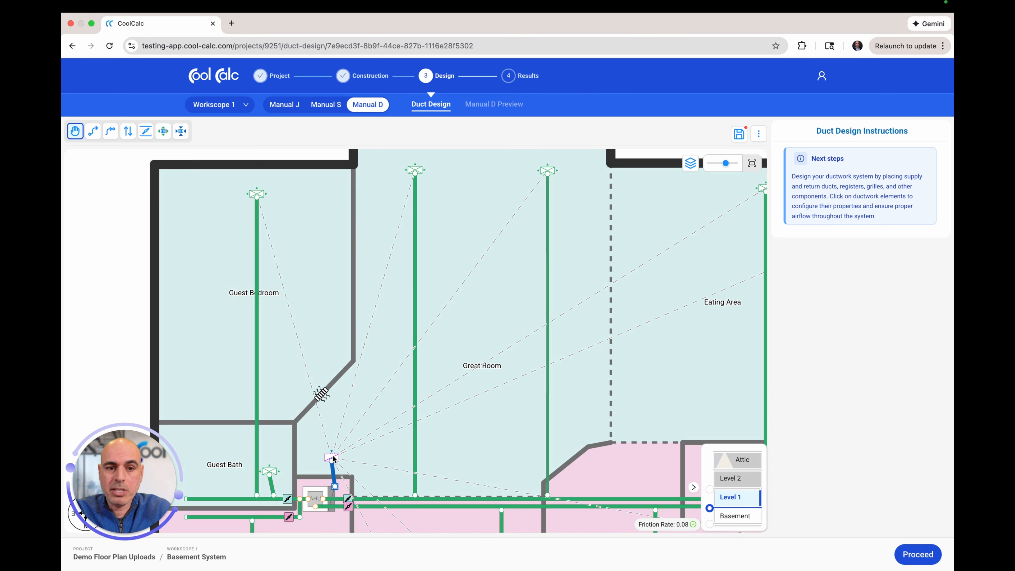
Add a door undercut on the wall between the Guest Bedroom and the Guest Bath
left_click(180, 133)
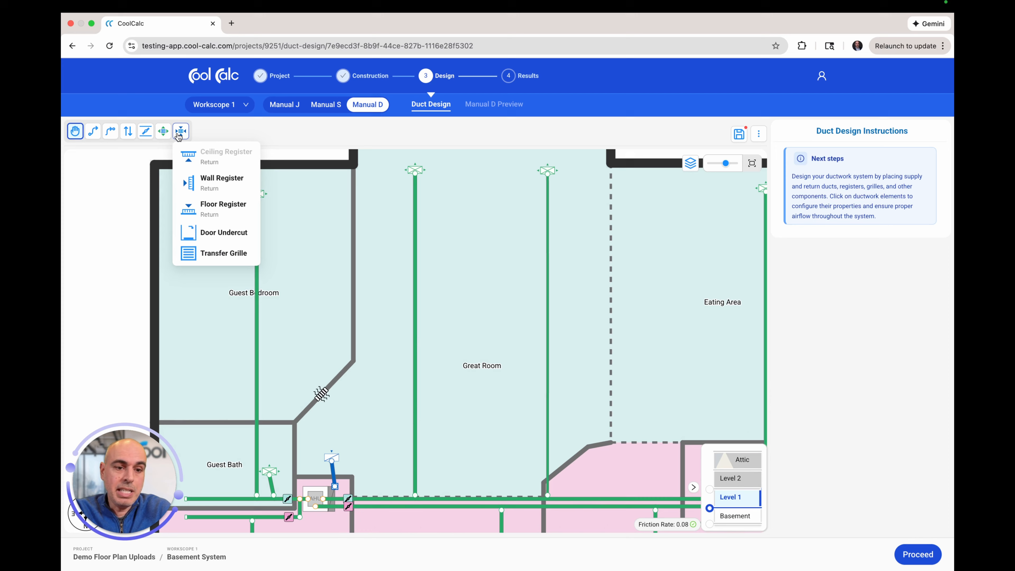
left_click(211, 236)
left_click(271, 425)
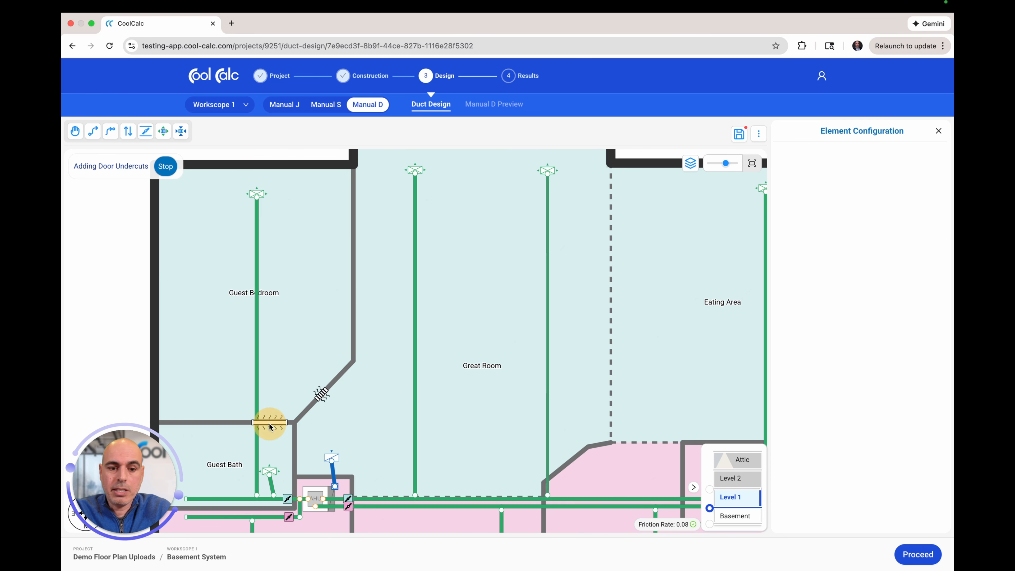
left_click(168, 171)
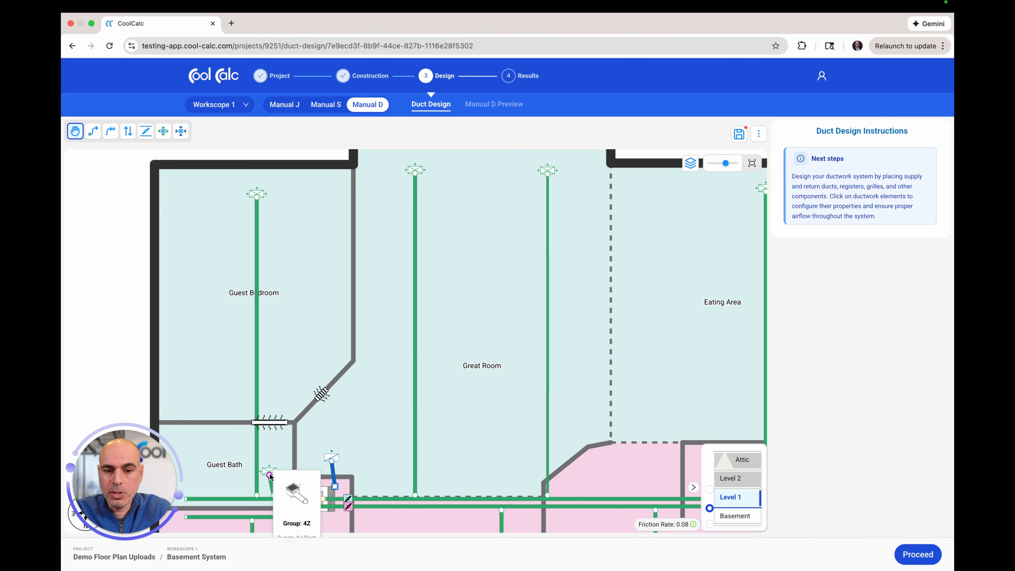
Review the Great Room floor return register's airflow and return paths, along with the Great Room's space configuration
left_click(333, 459)
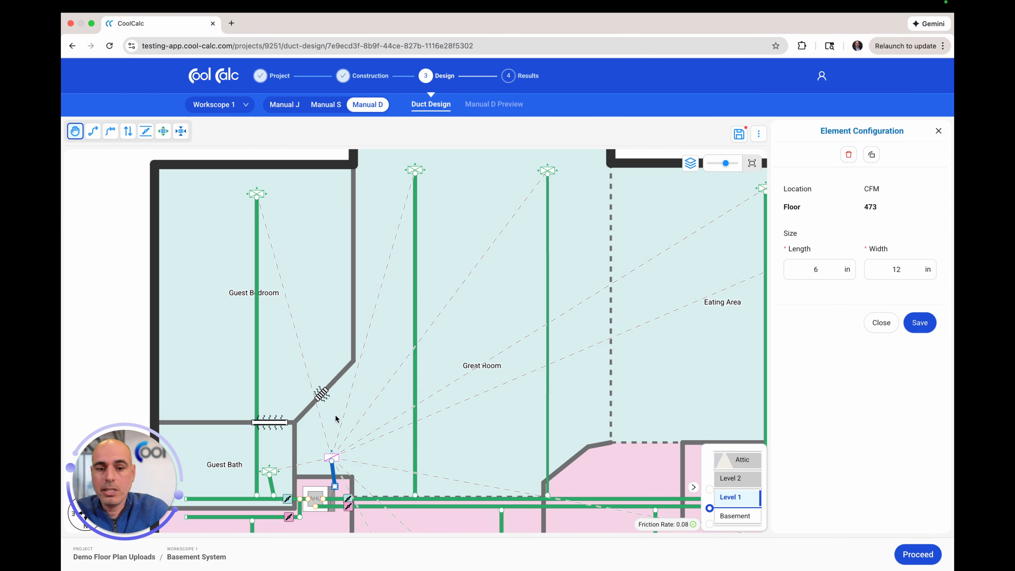
left_click(380, 462)
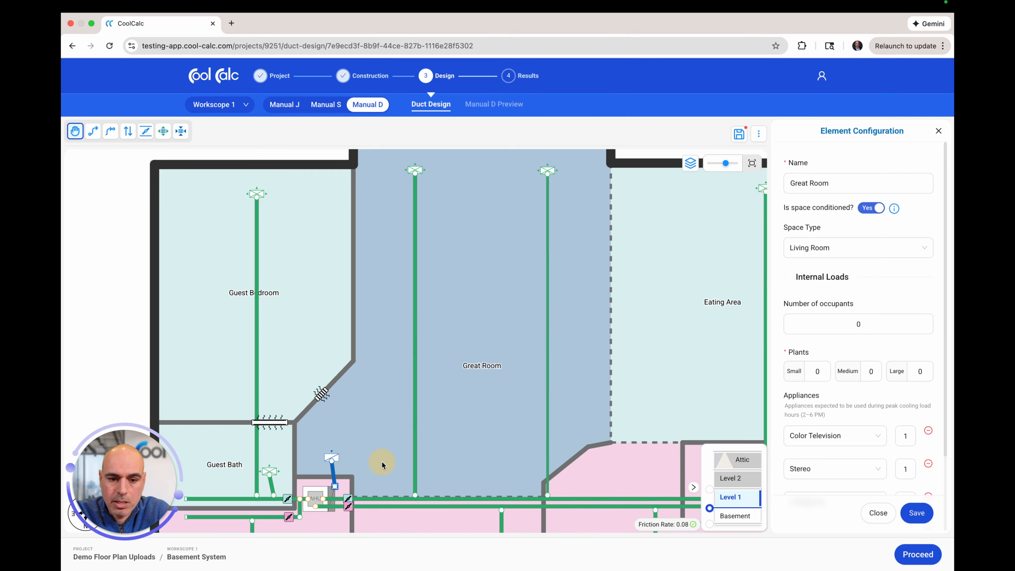
left_click(334, 459)
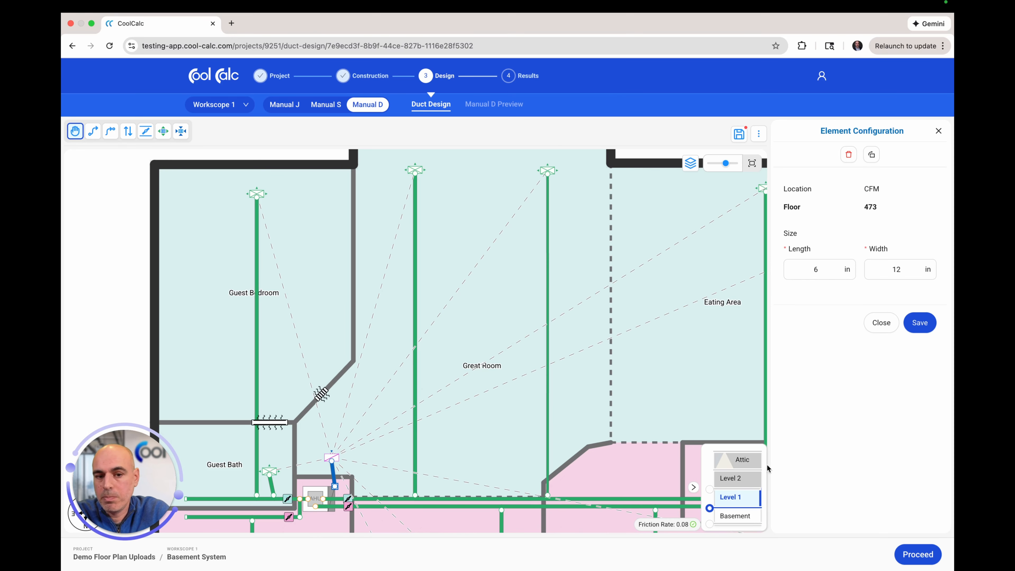
left_click(384, 415)
scroll(382, 448, "down", 2)
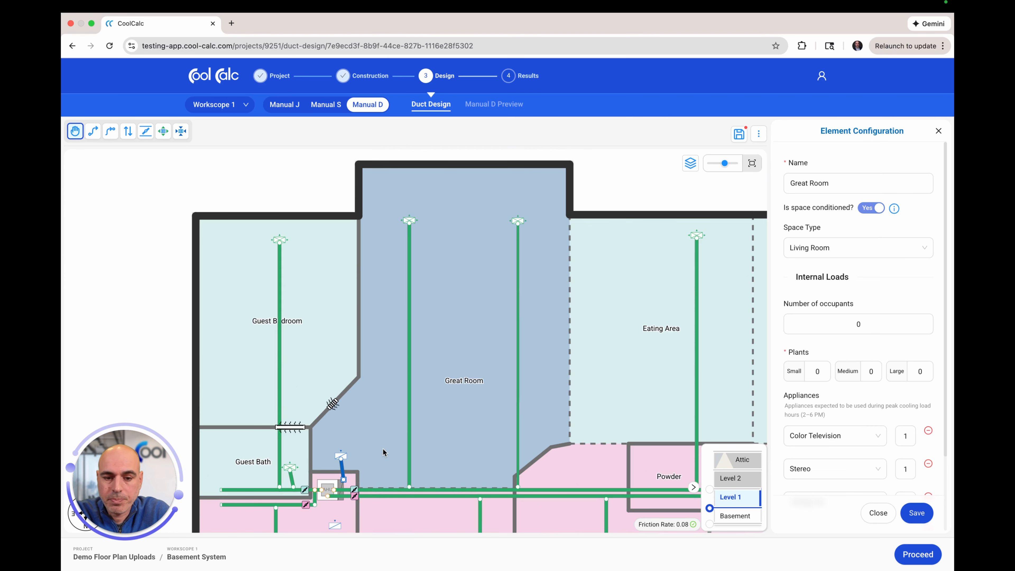
Allocate the Powder room to the Dining Room and save its space configuration
left_click_drag(382, 449, 369, 303)
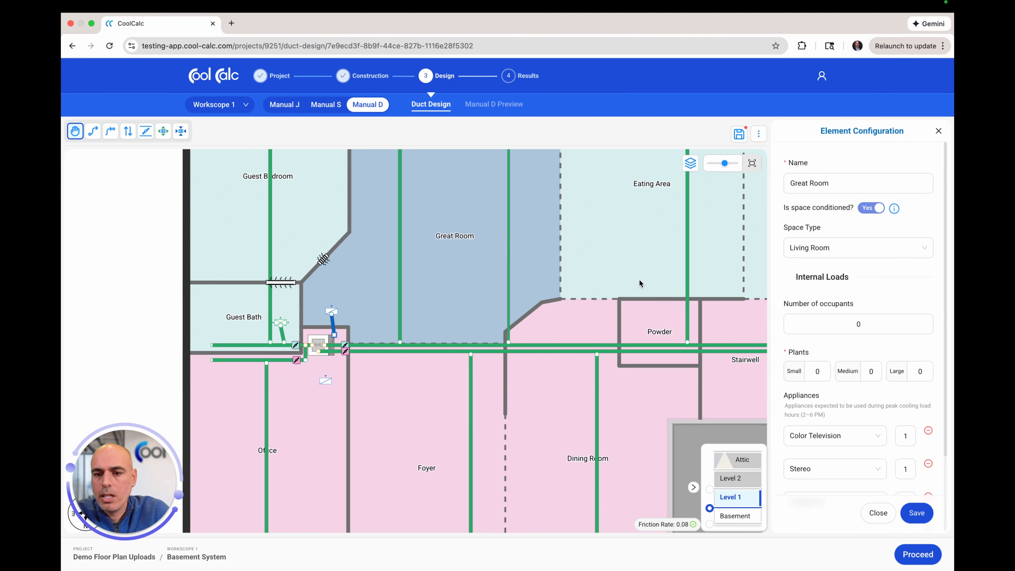
left_click_drag(639, 279, 501, 254)
left_click(510, 316)
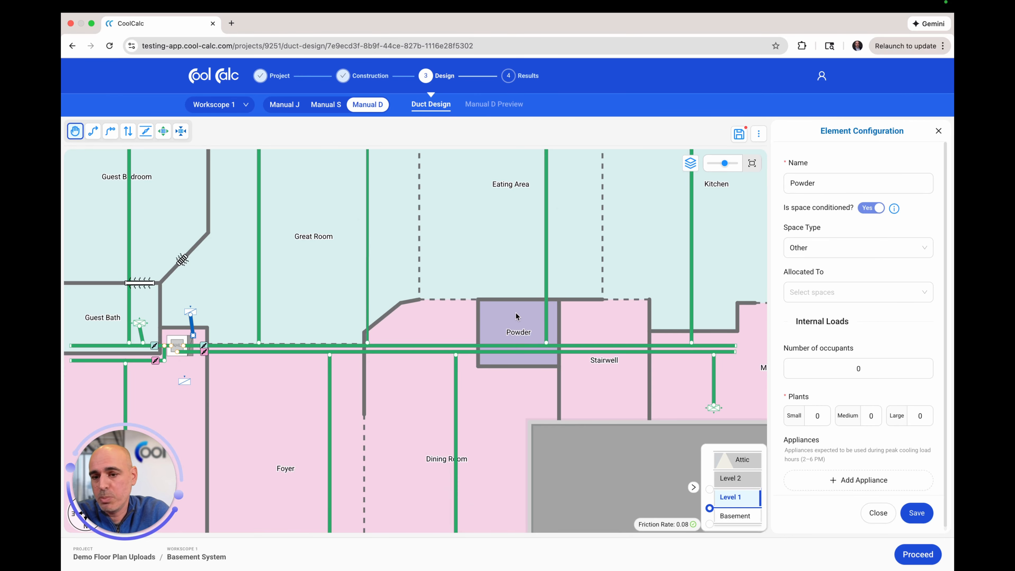
left_click(817, 293)
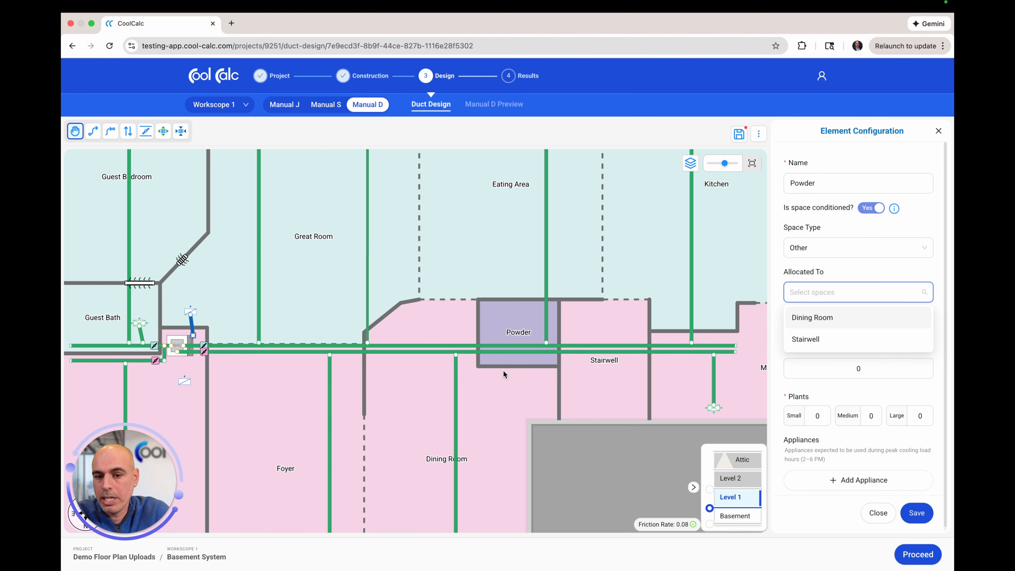
left_click(810, 322)
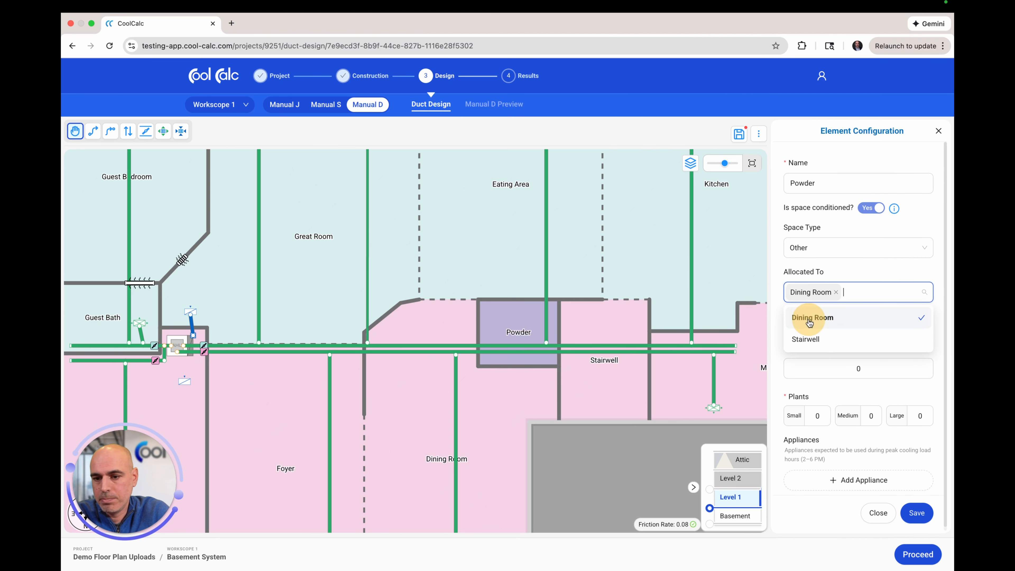
left_click(917, 514)
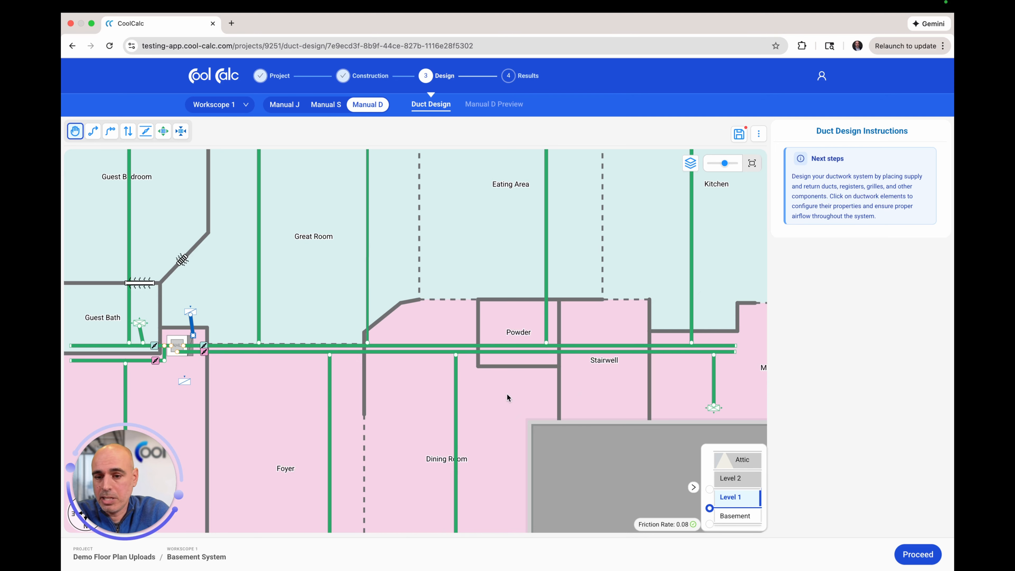
Draw a return duct from the Office's floor return register to the air handler's return plenum
scroll(506, 393, "down", 2)
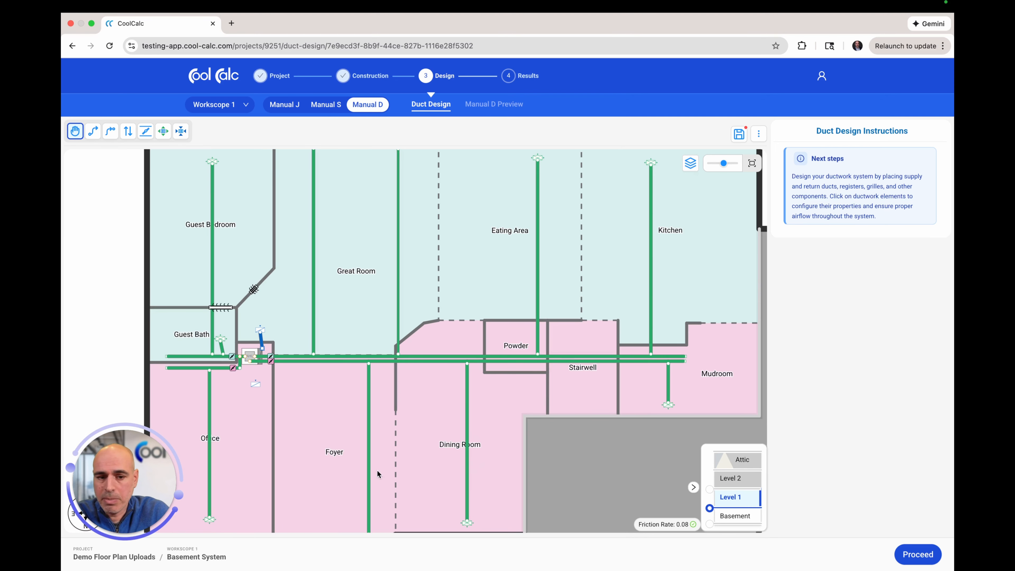
left_click_drag(314, 486, 391, 403)
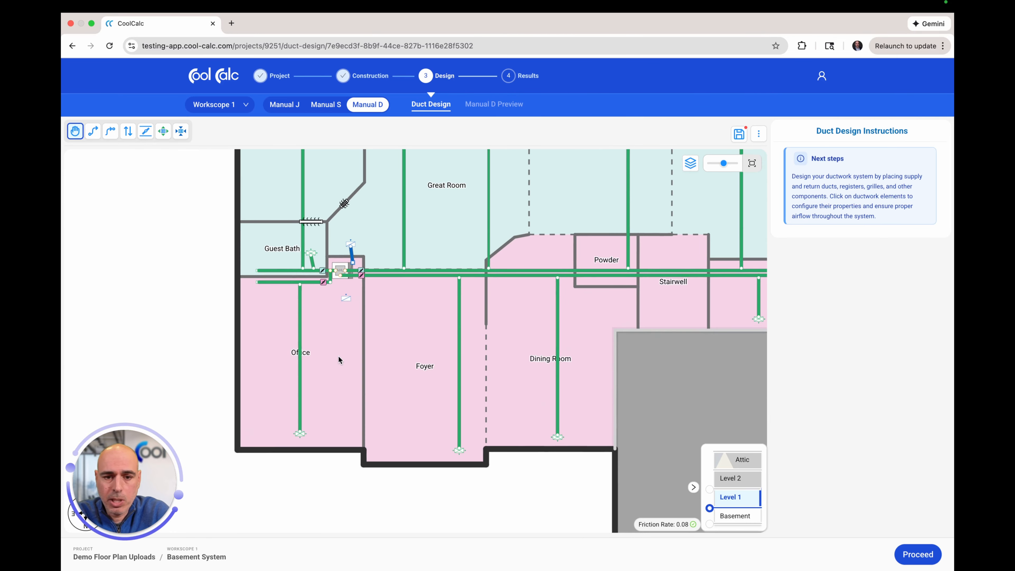
scroll(330, 284, "up", 3)
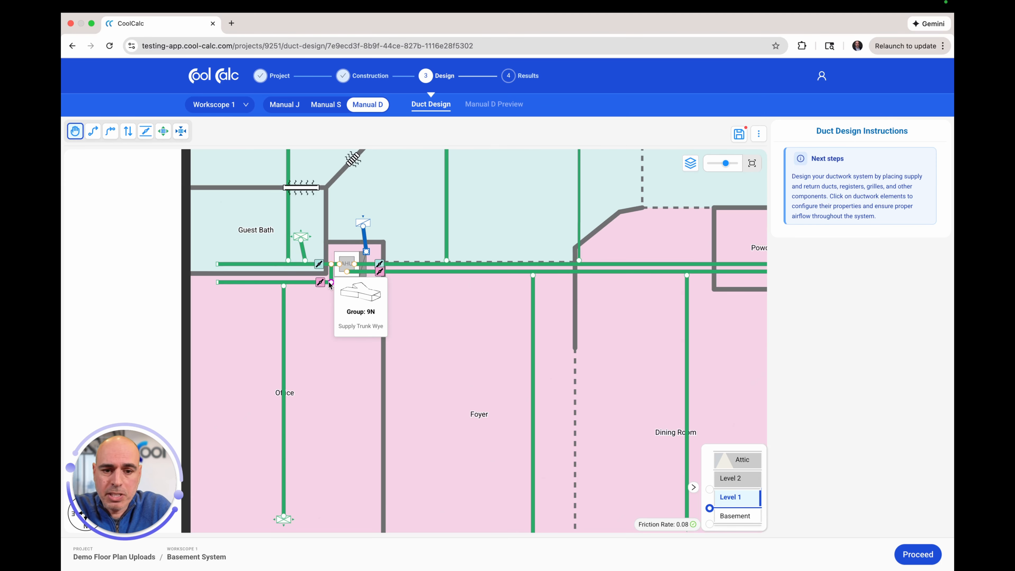
scroll(330, 284, "up", 1)
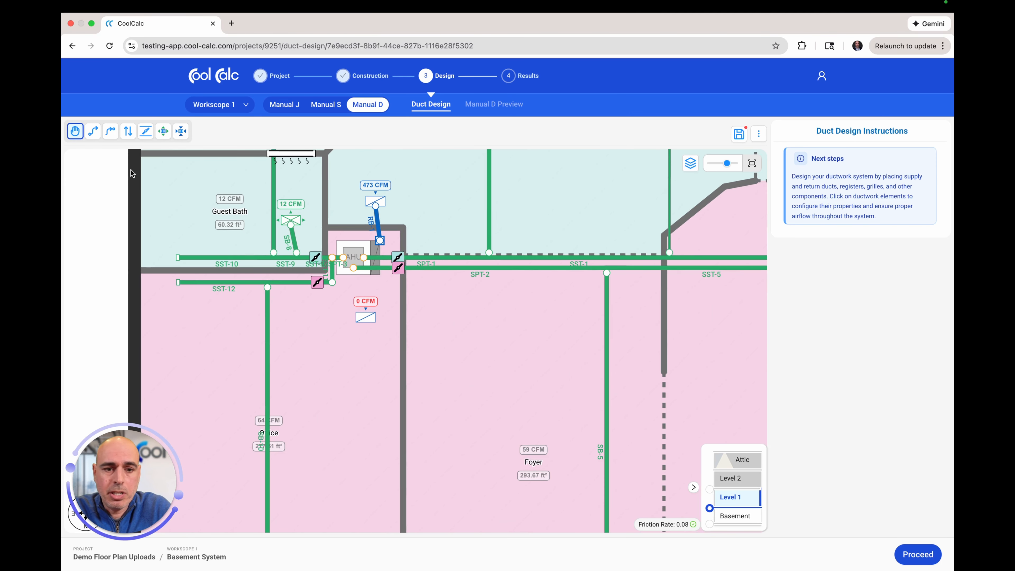
left_click(110, 131)
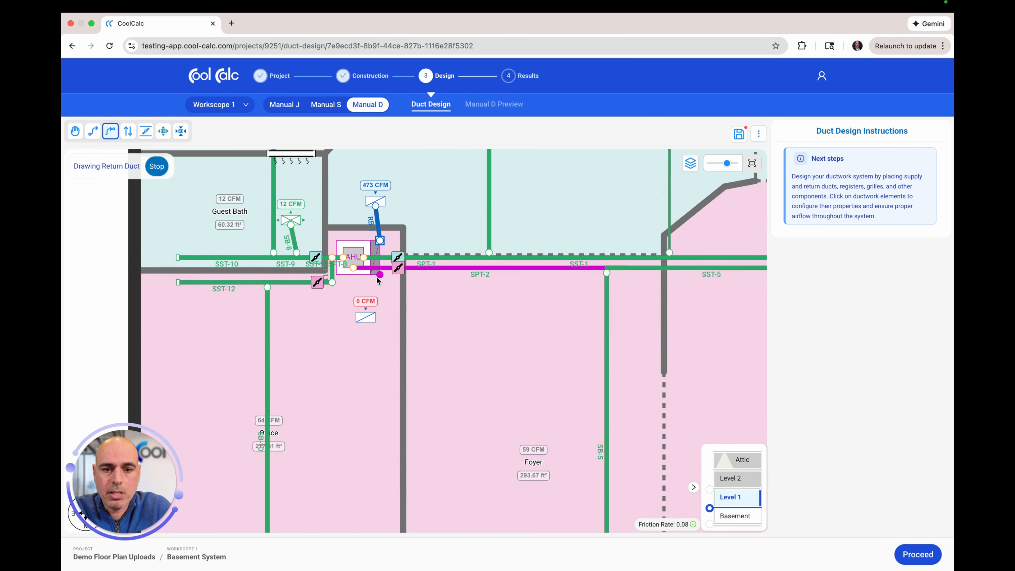
scroll(376, 275, "up", 2)
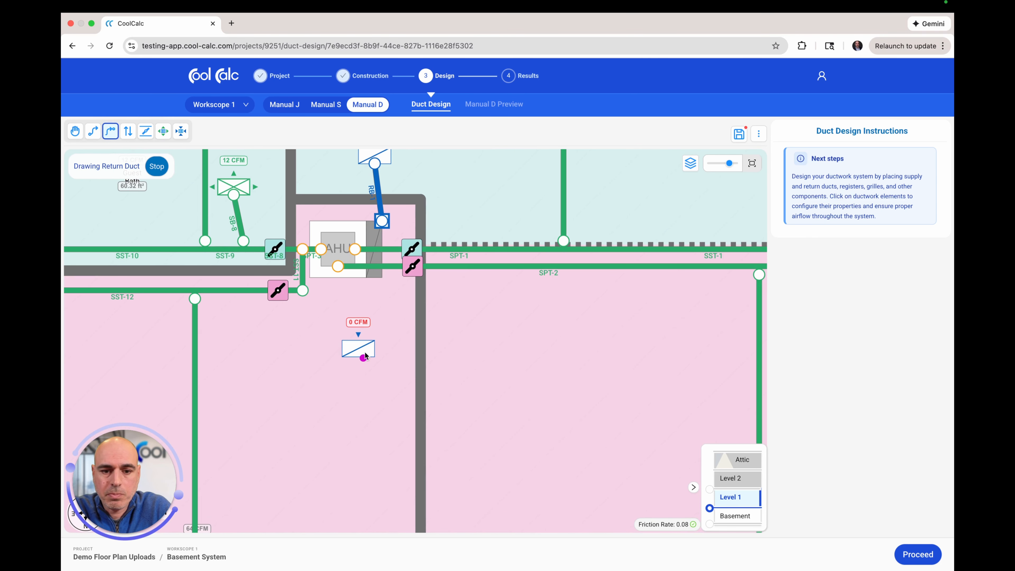
left_click(359, 341)
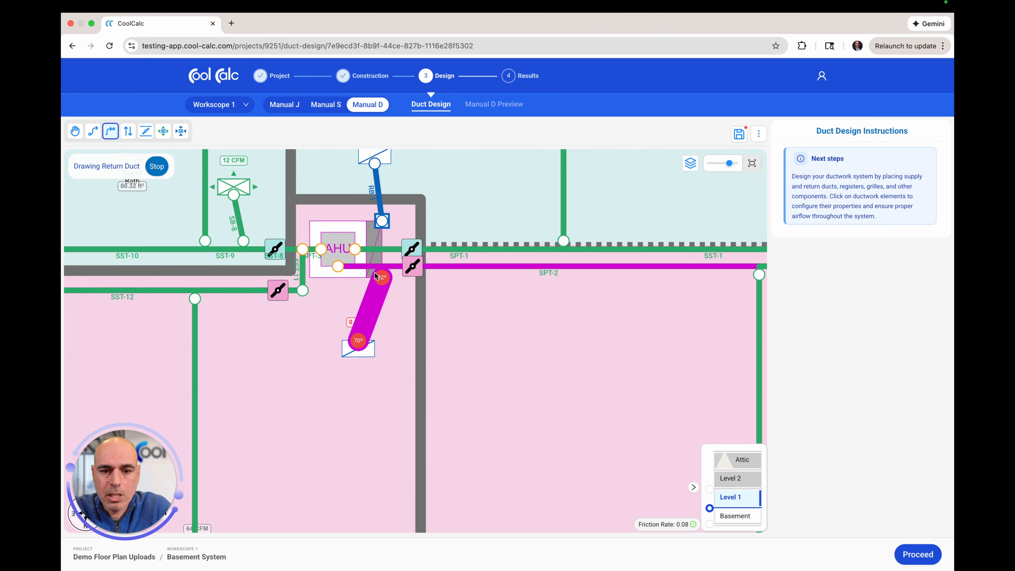
left_click(371, 267)
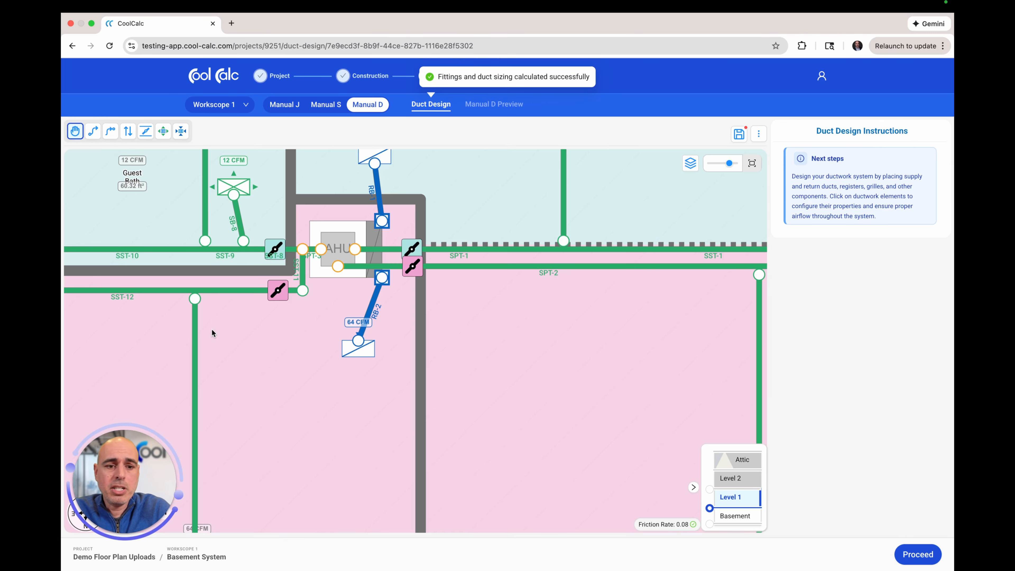
scroll(212, 332, "down", 4)
scroll(212, 332, "down", 3)
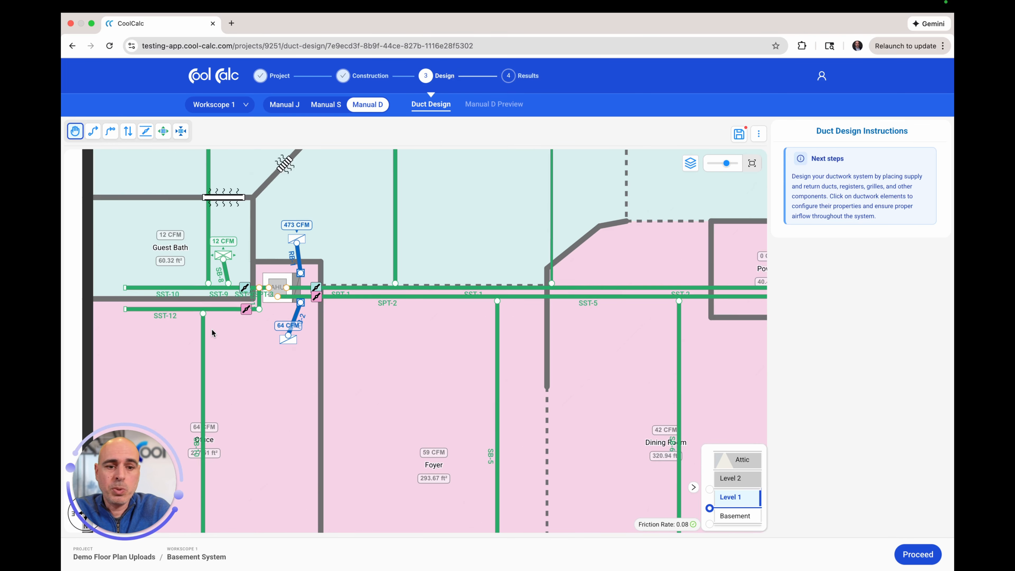
Examine the completed duct layout across the Level 1 rooms and how the ductwork appears on the Basement level
left_click_drag(393, 364, 464, 404)
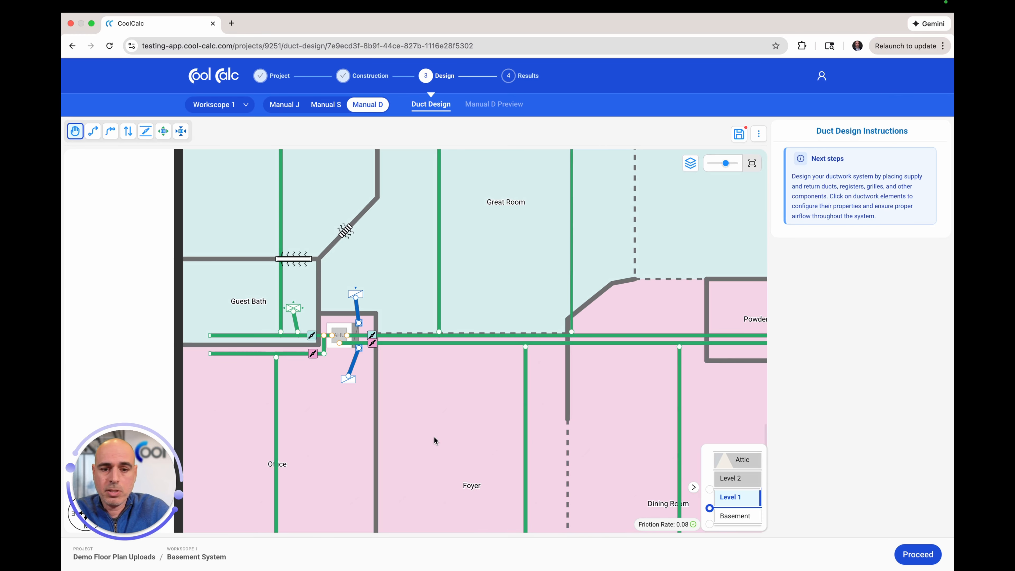
left_click_drag(406, 273, 355, 397)
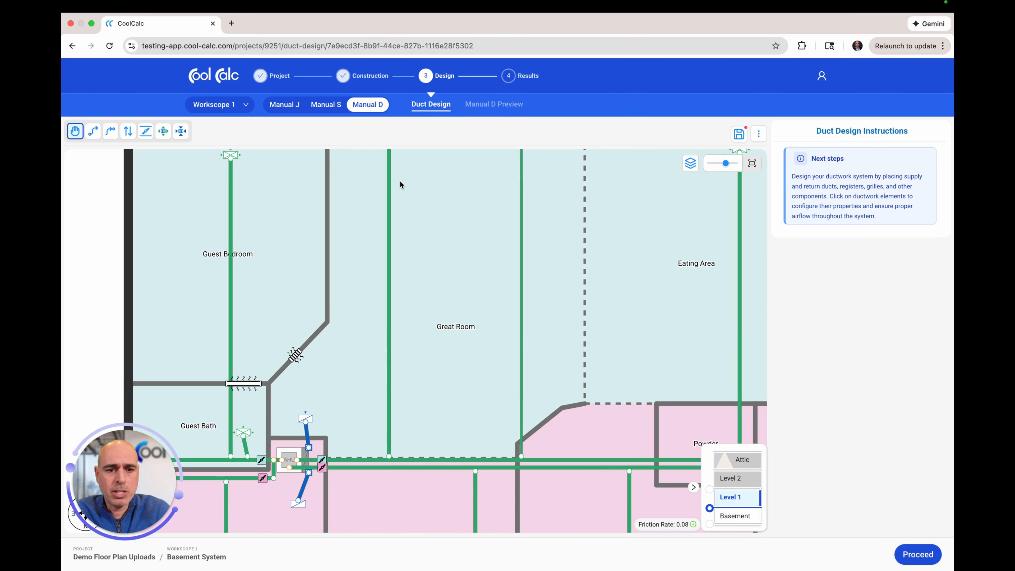
left_click_drag(365, 181, 339, 250)
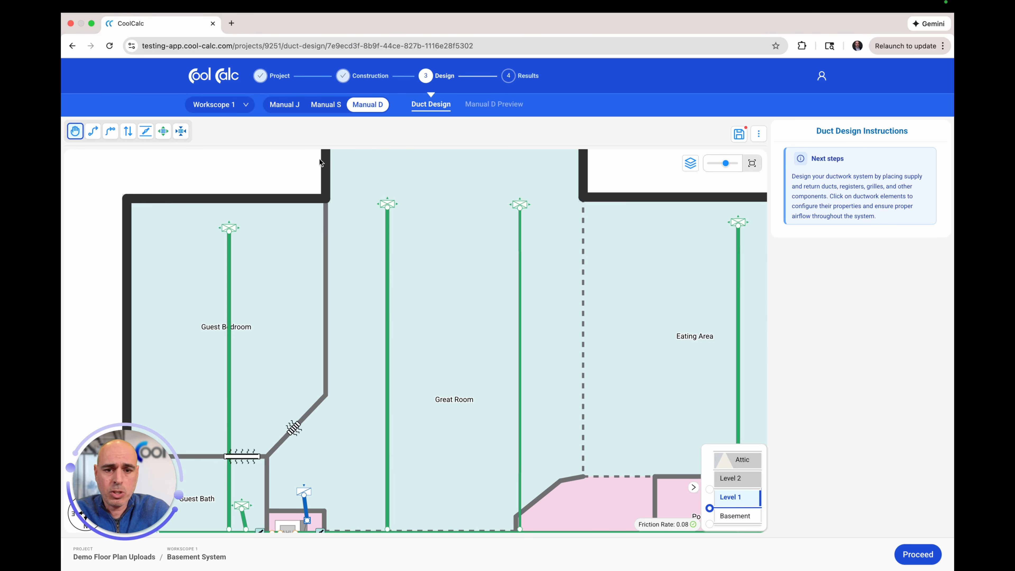
left_click_drag(435, 414, 444, 267)
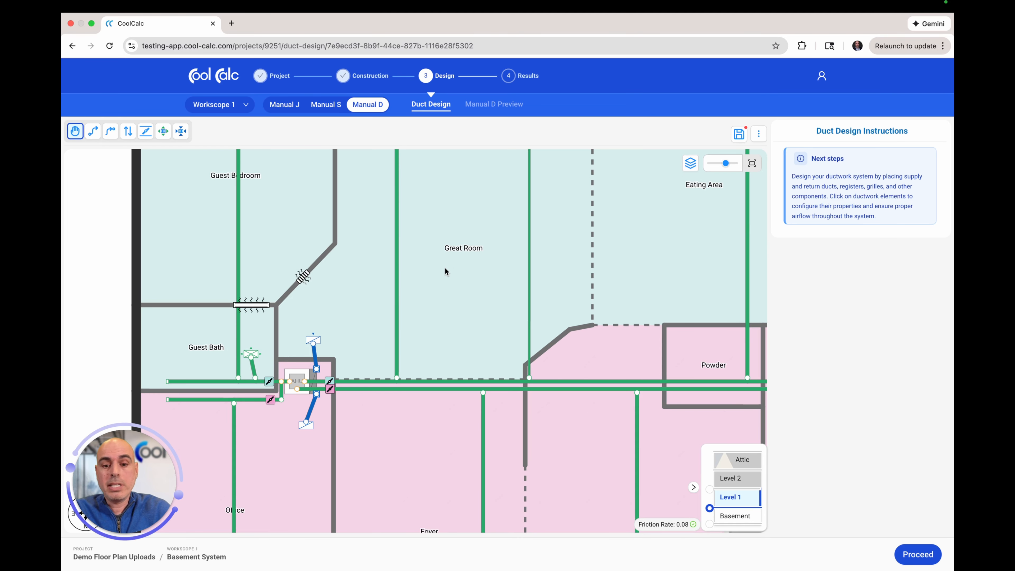
scroll(446, 270, "down", 3)
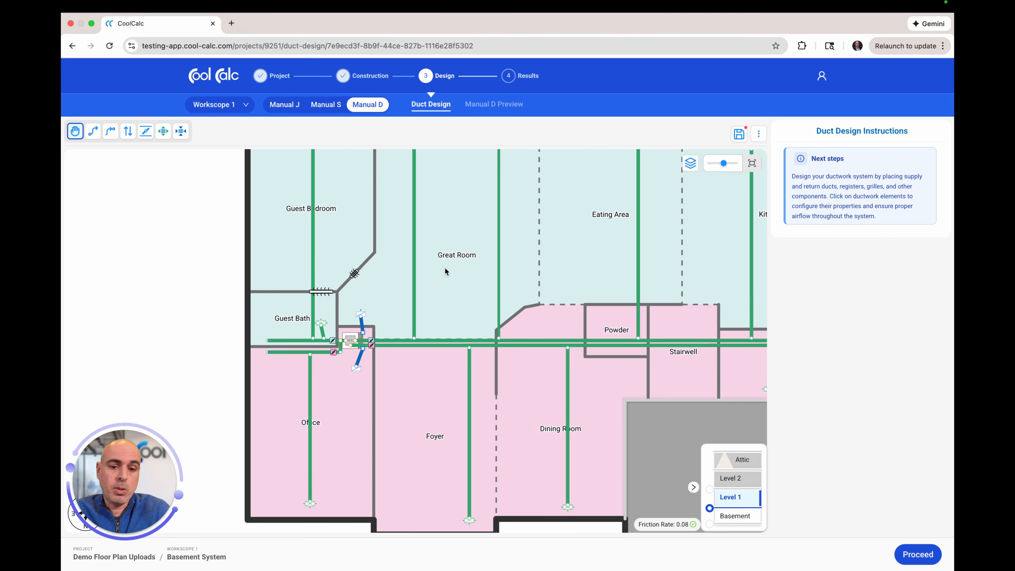
left_click_drag(462, 277, 413, 311)
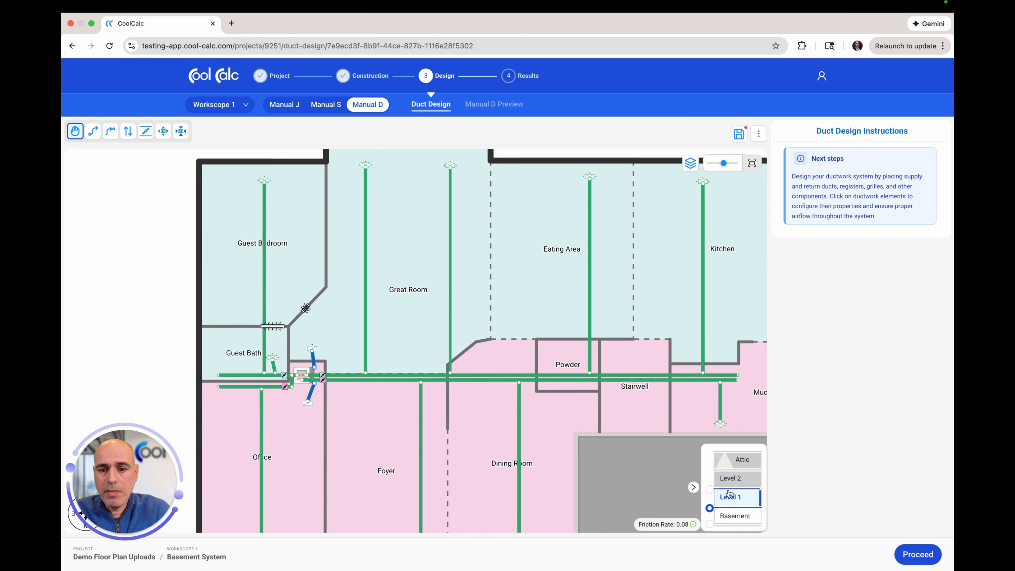
left_click(736, 518)
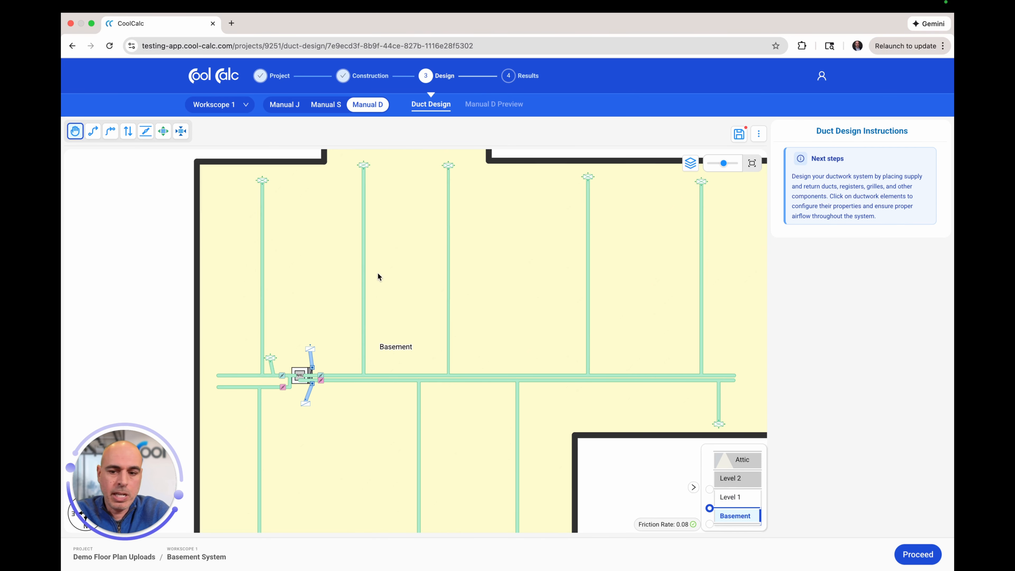
left_click(740, 500)
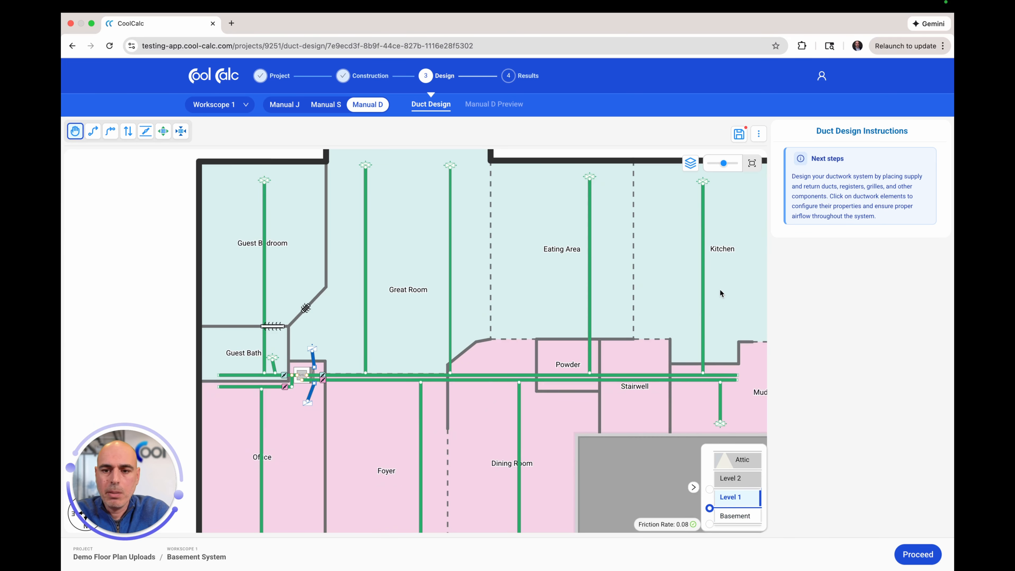
Review the compatible fittings for the Eating Area's supply branch takeoff on Level 1 and keep fitting 2A2
left_click_drag(681, 285, 654, 274)
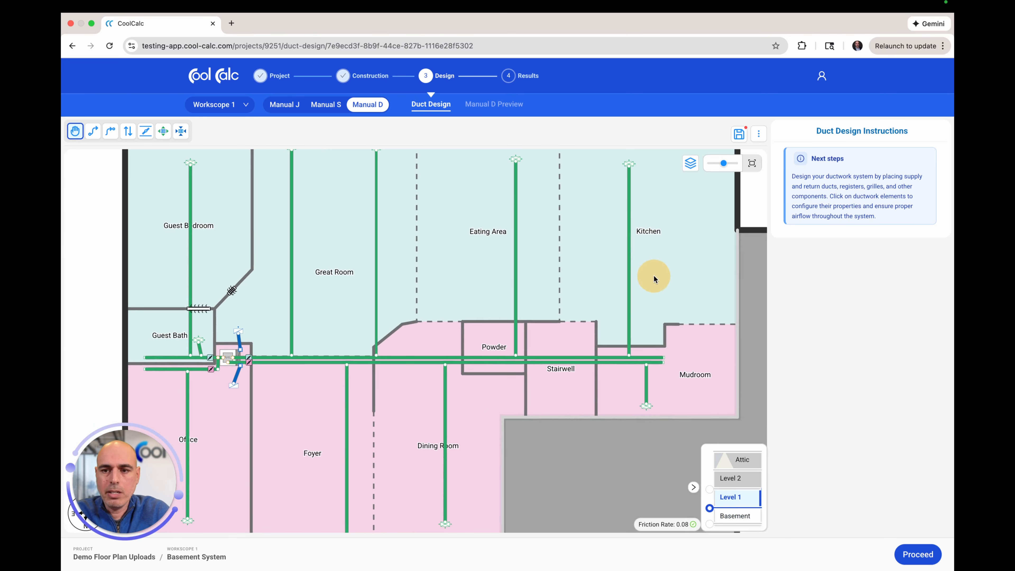
scroll(654, 274, "down", 5)
scroll(653, 274, "up", 5)
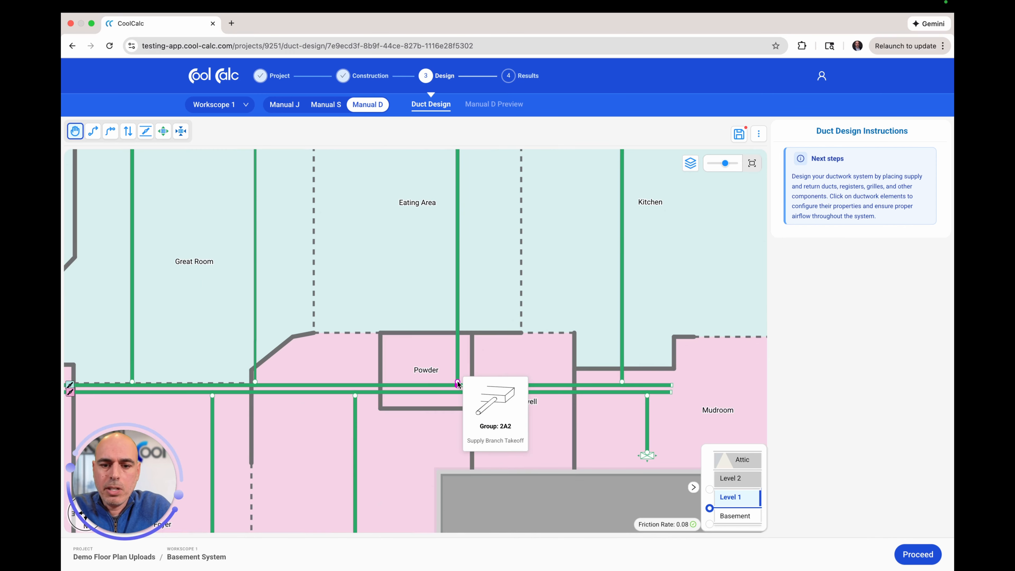
left_click(459, 385)
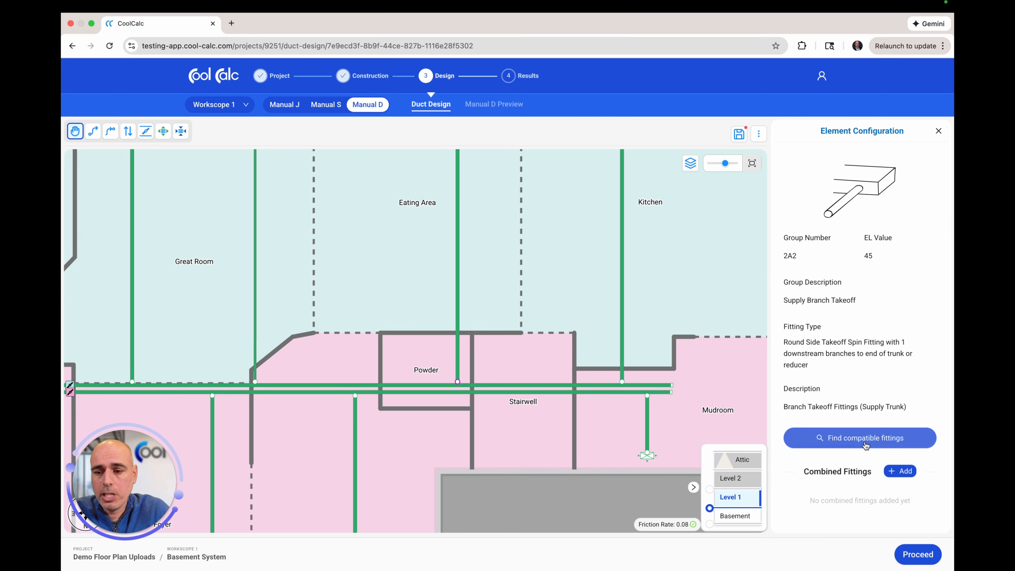
left_click(822, 439)
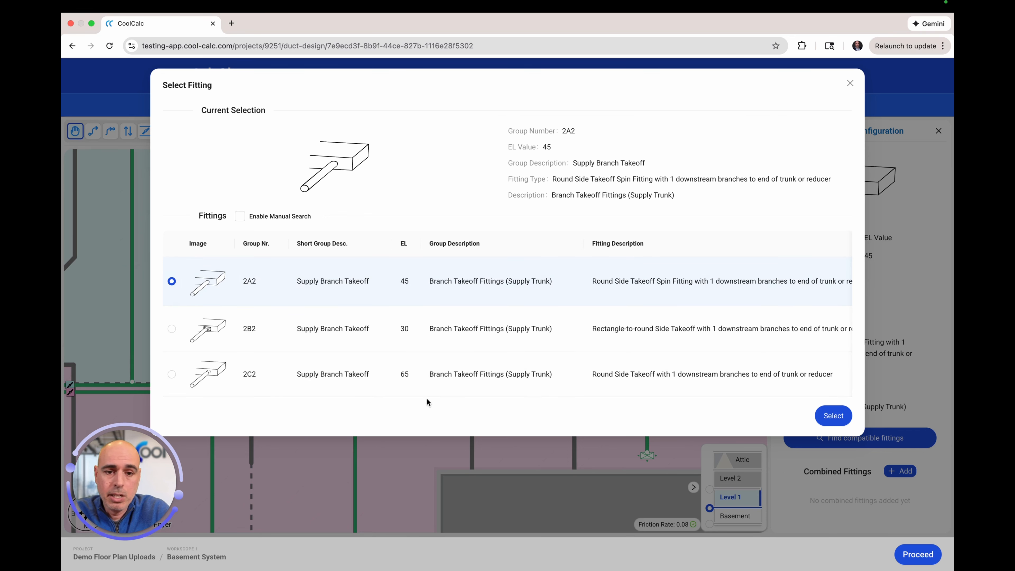
left_click(834, 417)
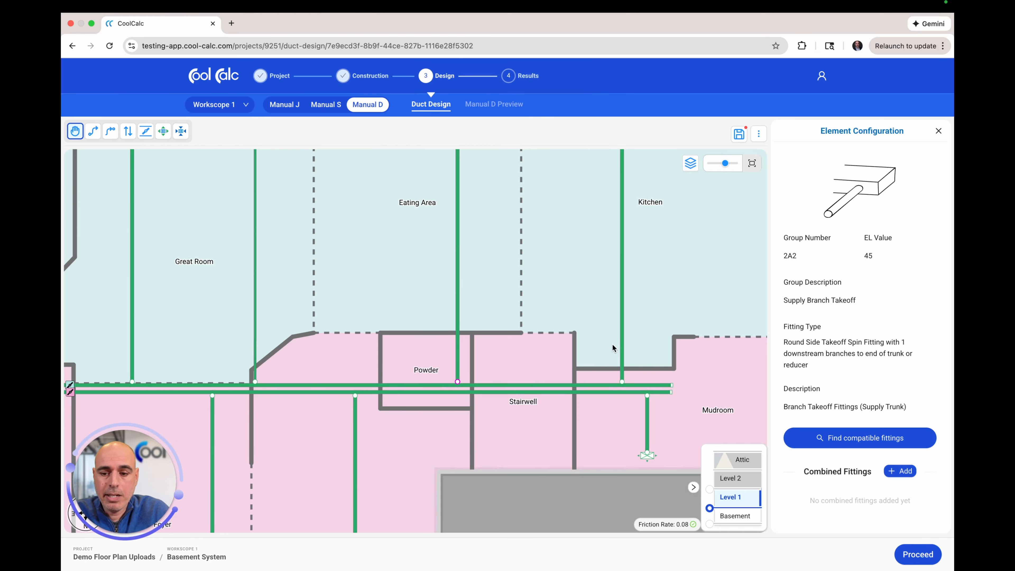
left_click_drag(571, 245, 641, 277)
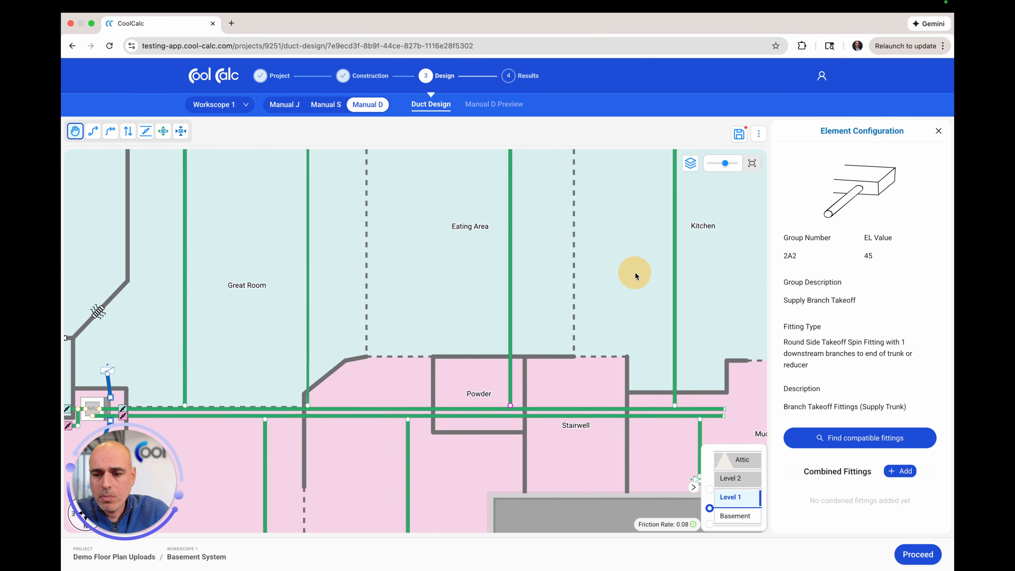
left_click(937, 130)
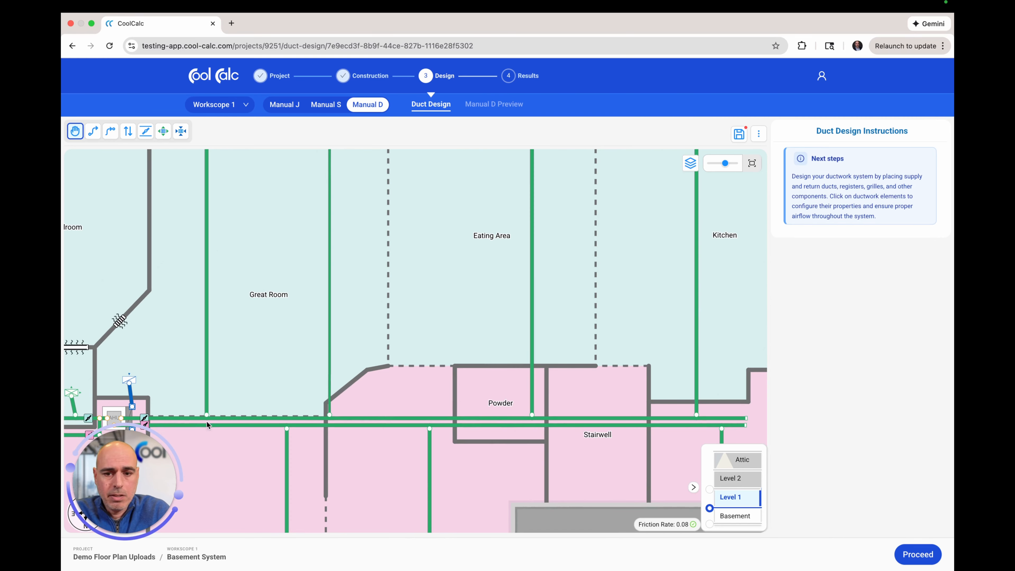
Proceed from the duct design to the Manual D Preview and review its floor plan drawings and Supply Trunk Detail Table
left_click(913, 557)
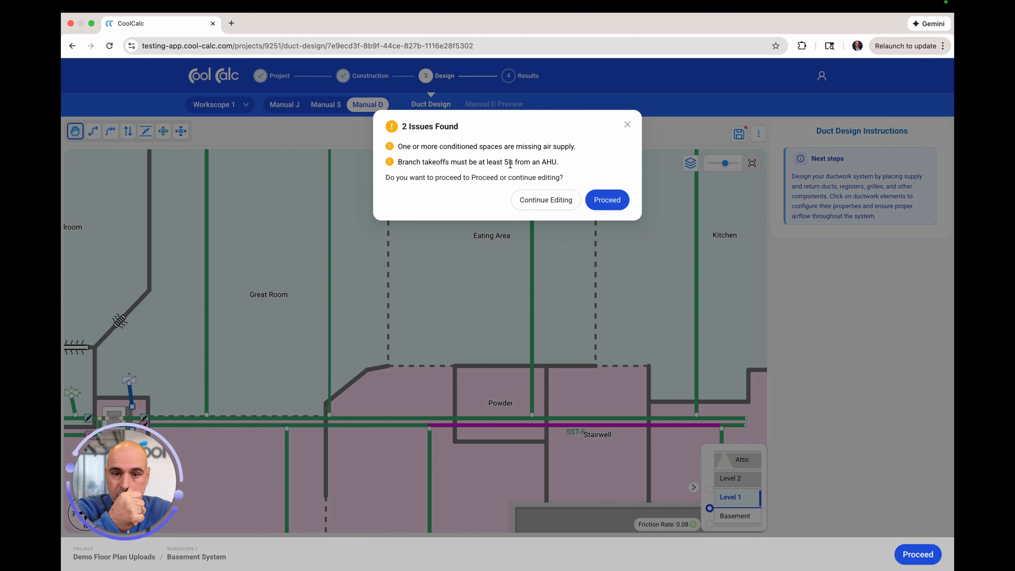
left_click(607, 200)
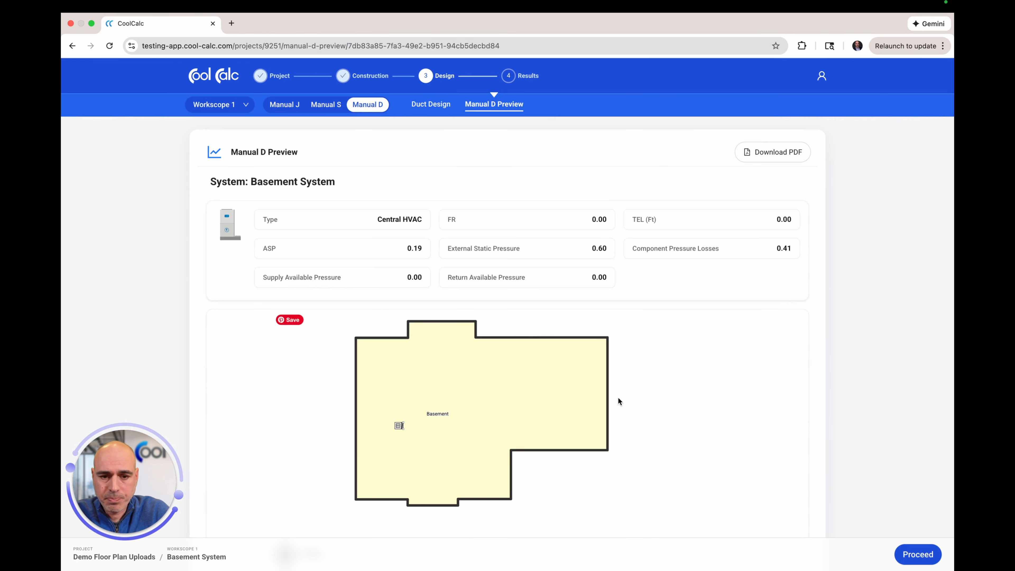
scroll(618, 398, "down", 10)
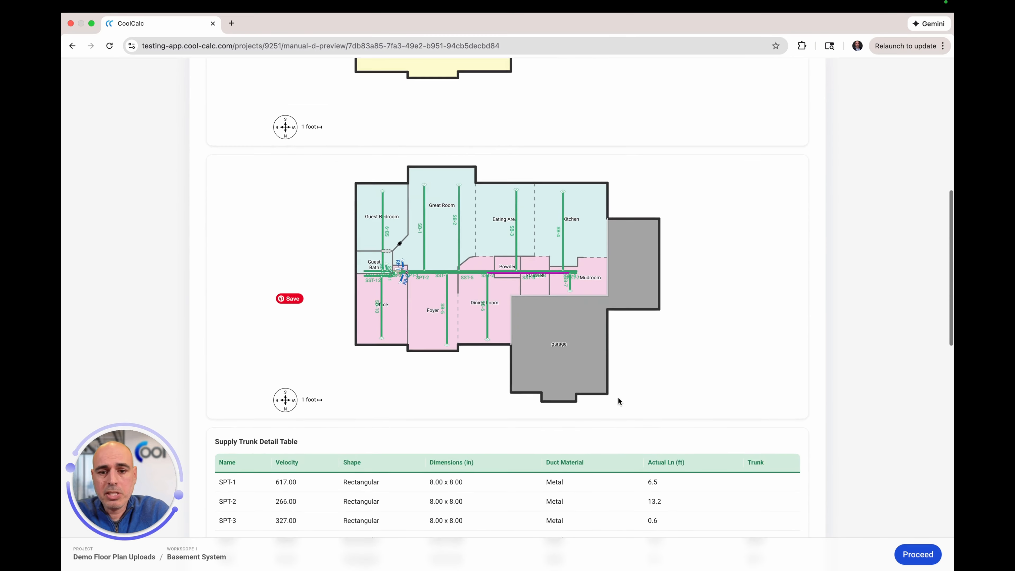
scroll(618, 400, "up", 10)
scroll(451, 457, "down", 10)
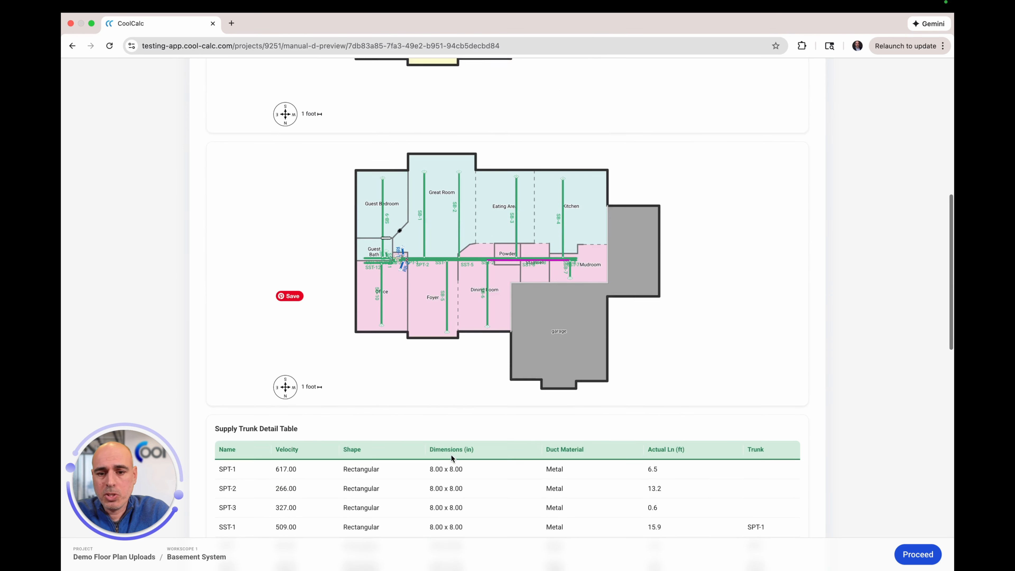
scroll(451, 457, "down", 2)
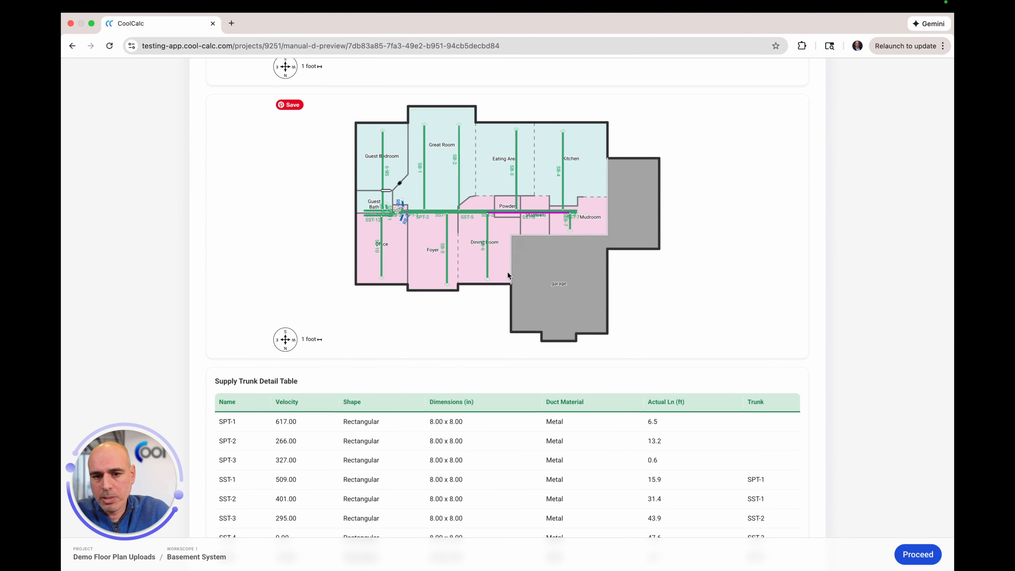
scroll(507, 275, "down", 5)
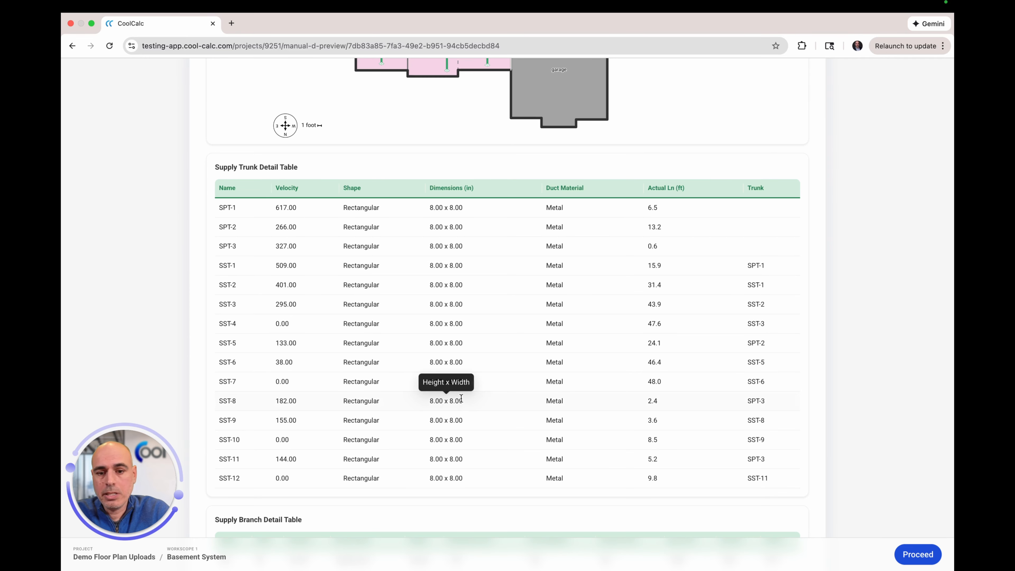
Examine the supply branch, return trunk and return branch detail tables in the Manual D Preview, ending at the system summary
scroll(461, 398, "down", 1)
scroll(461, 398, "down", 10)
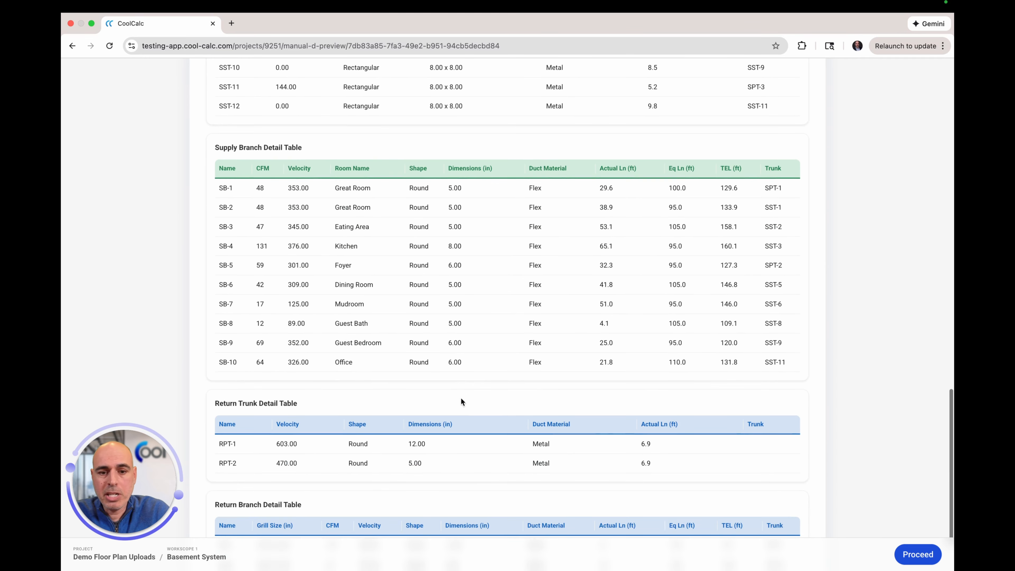
scroll(453, 398, "down", 3)
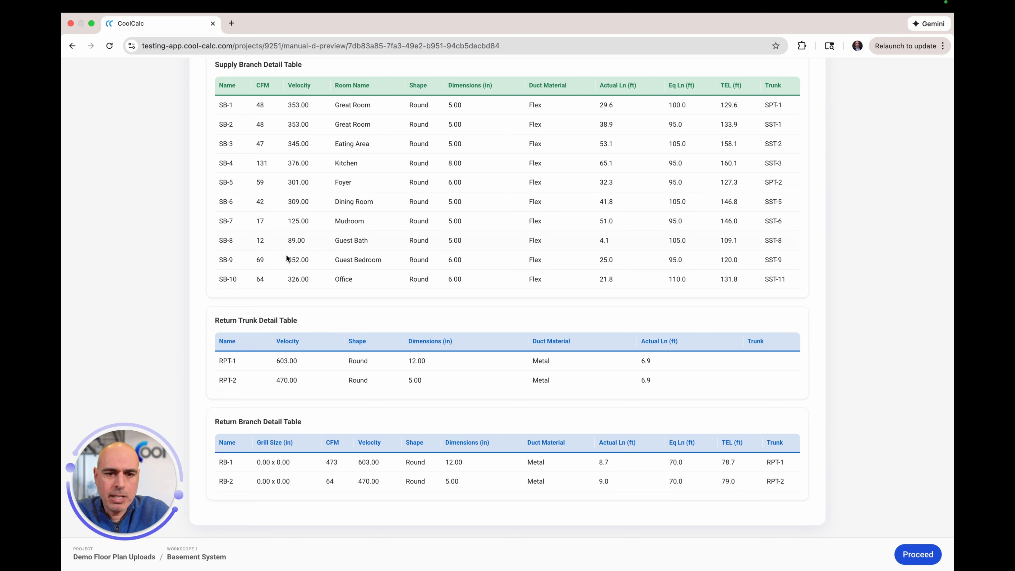
mouse_move(357, 558)
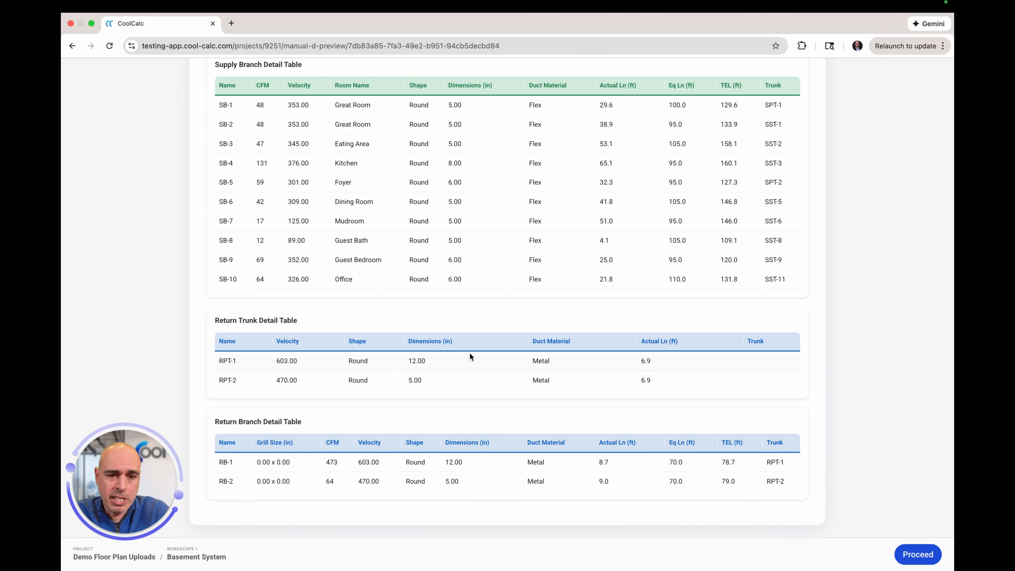
scroll(526, 240, "up", 20)
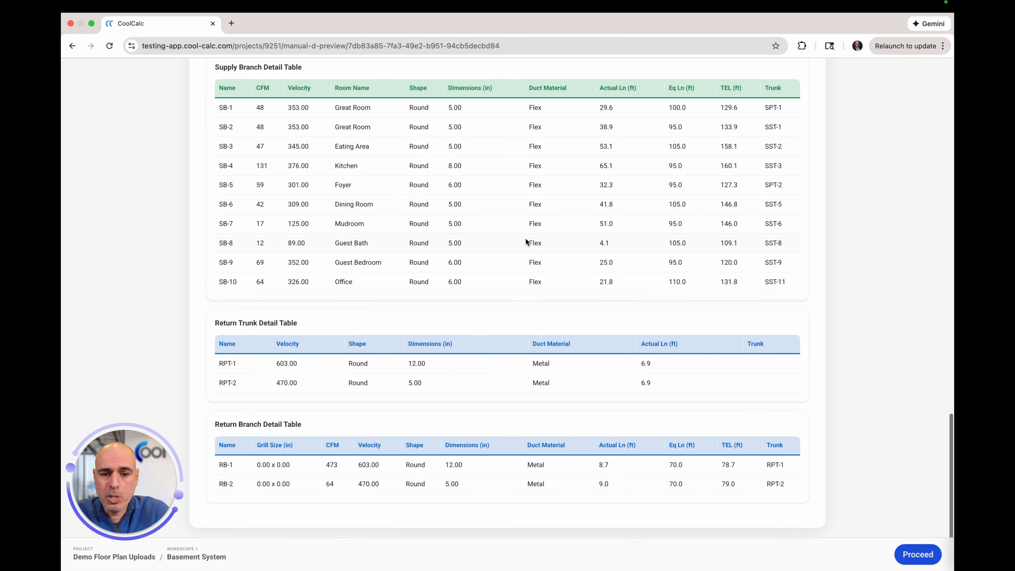
scroll(526, 241, "down", 20)
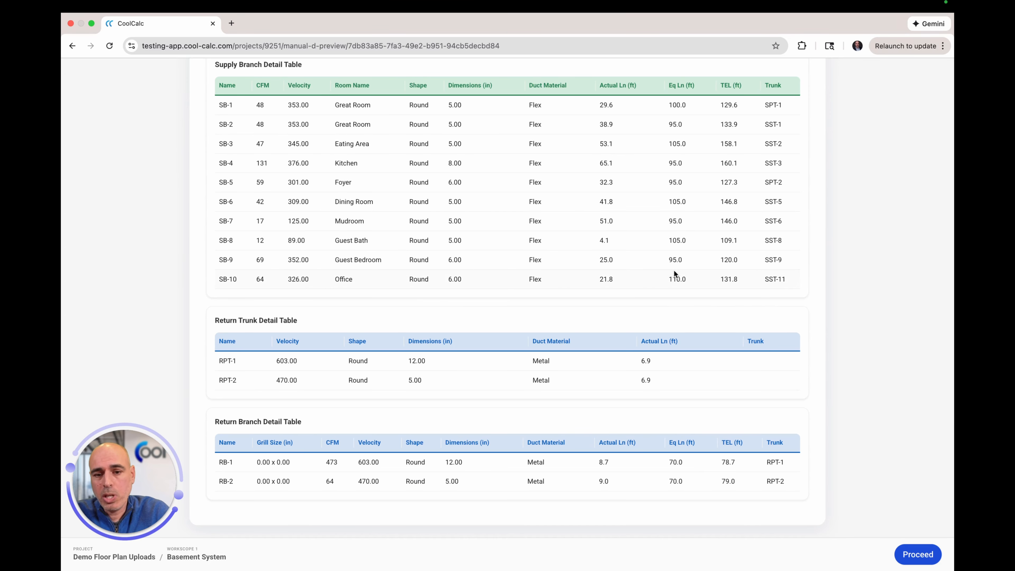
scroll(712, 116, "up", 20)
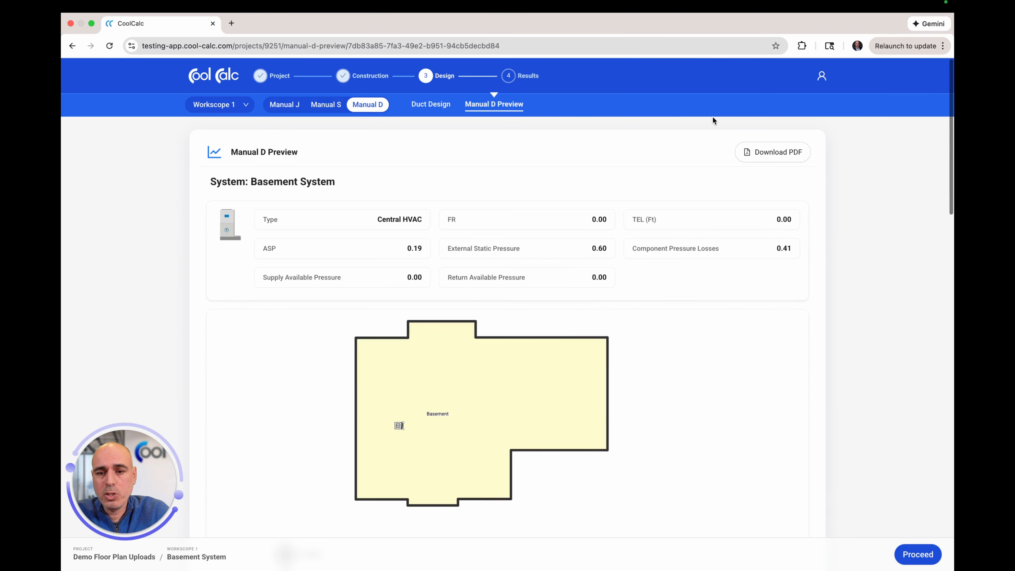